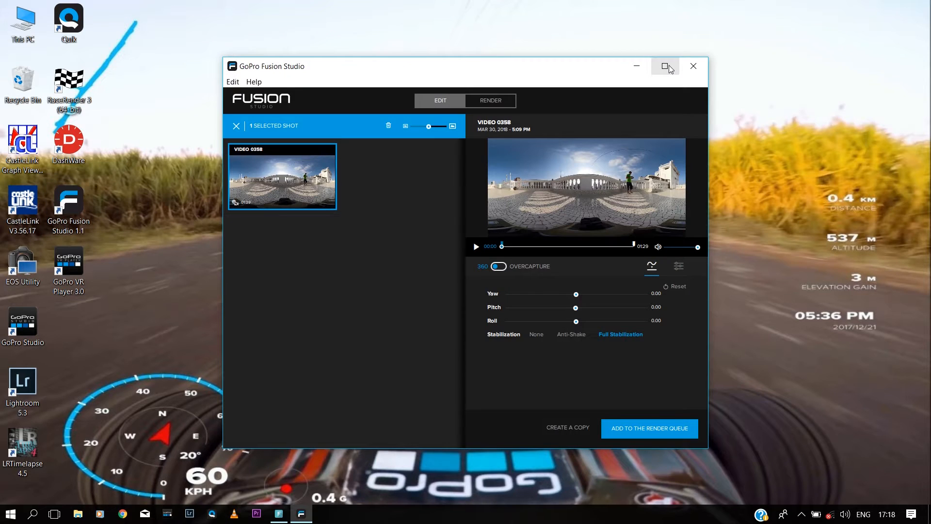
Step: Maximize Fusion Studio, turn VIDEO 0358's yaw to -173.12, and bring up its render queue setup
left_click(670, 67)
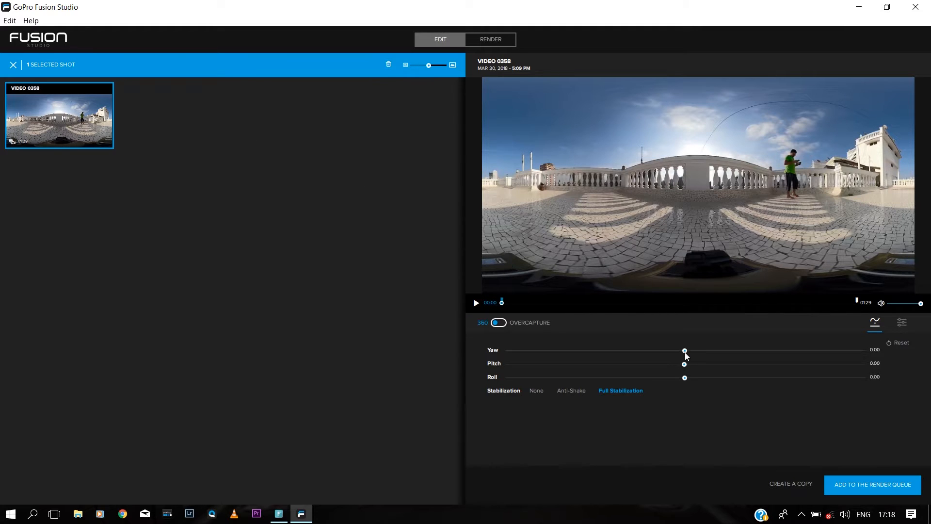
left_click_drag(685, 350, 513, 354)
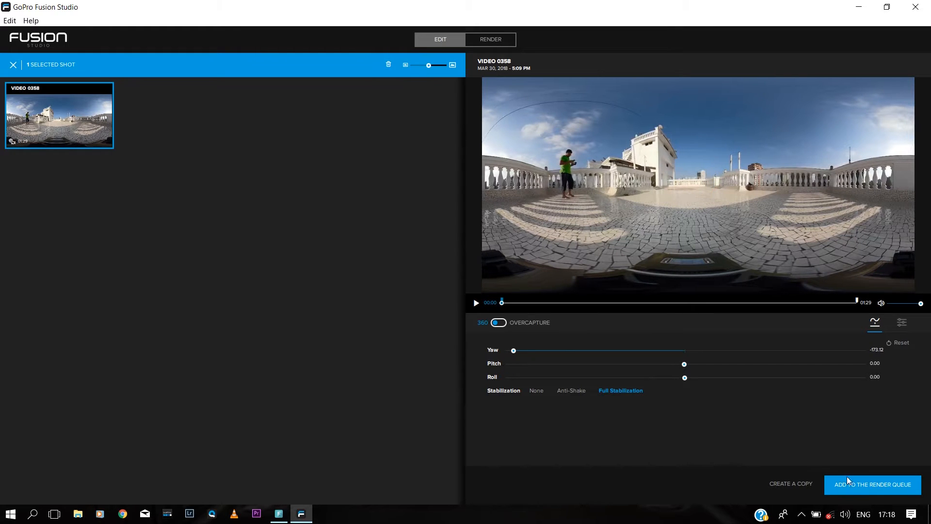
left_click(848, 490)
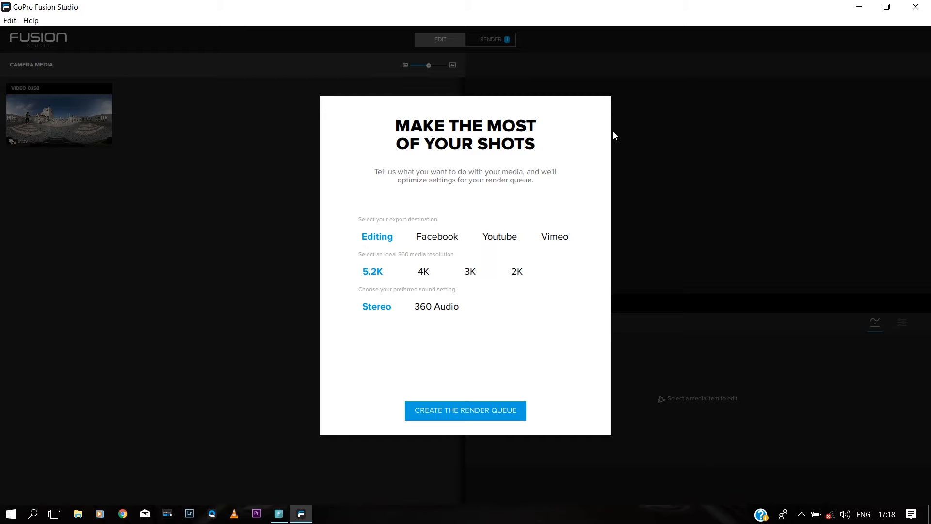
Step: Queue VIDEO 0358 as a 5.2K ProRes 422 render, then close Fusion Studio
left_click(436, 411)
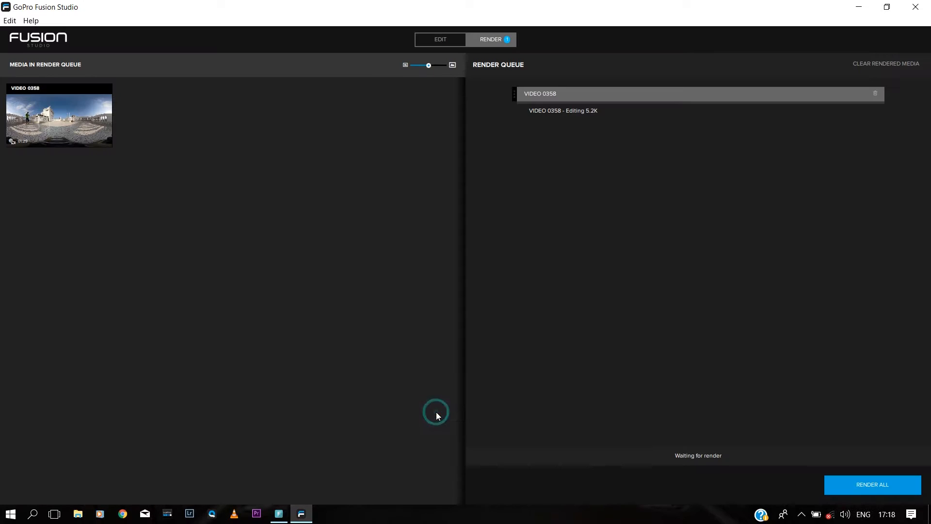
left_click(522, 97)
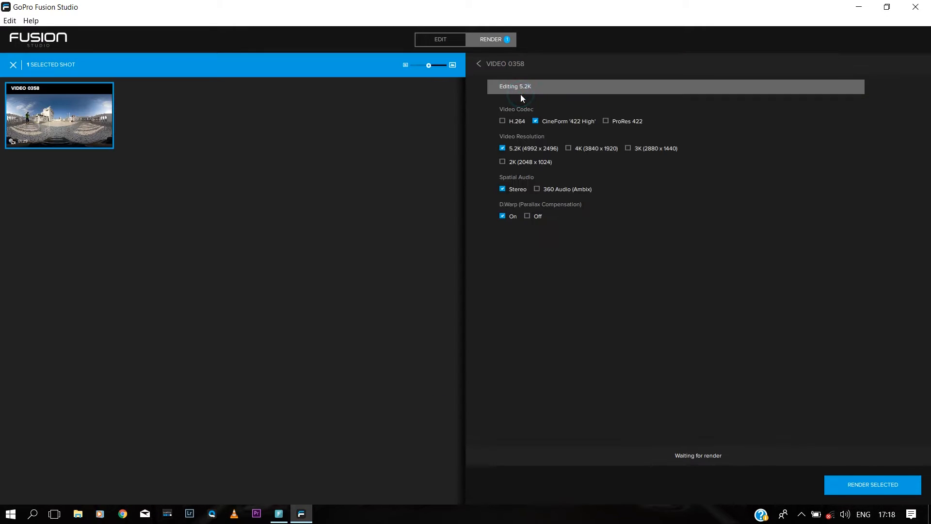
left_click(605, 121)
left_click(916, 7)
right_click(425, 195)
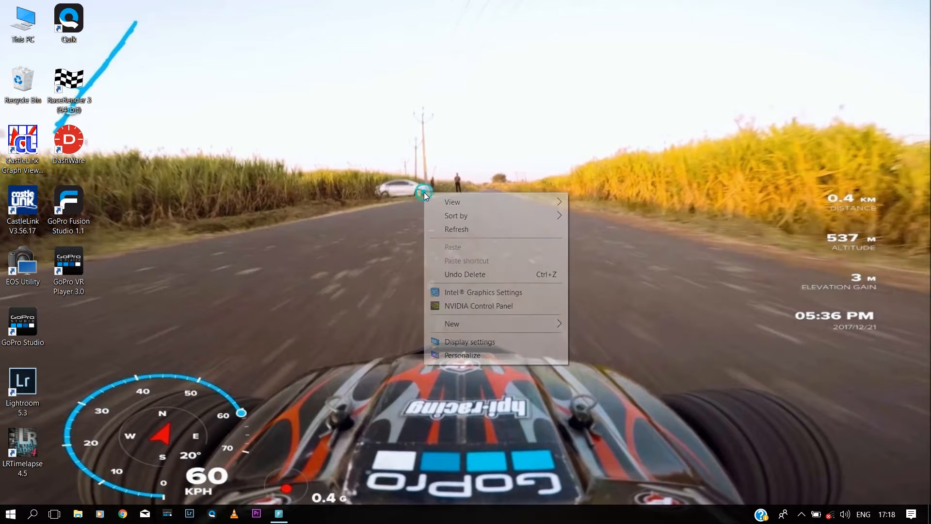
left_click(454, 226)
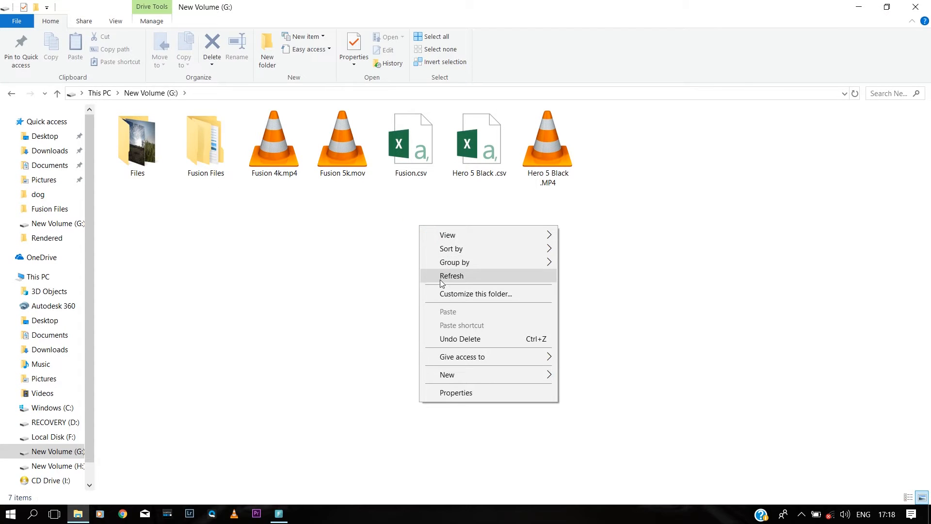
left_click(440, 278)
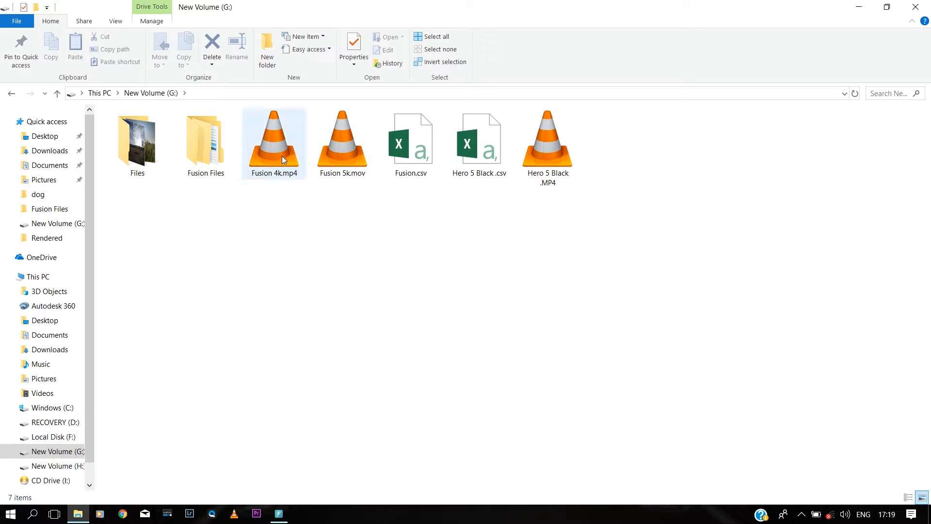
mouse_move(276, 151)
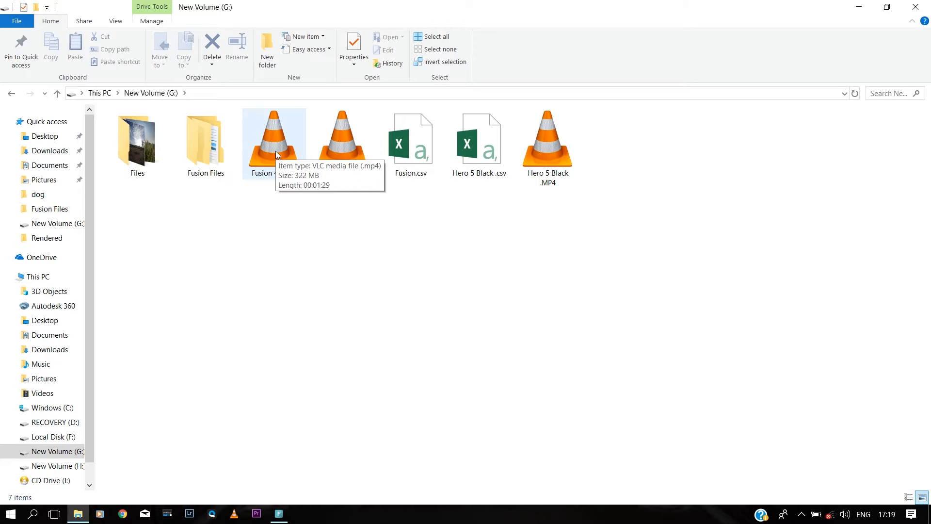
left_click(276, 151)
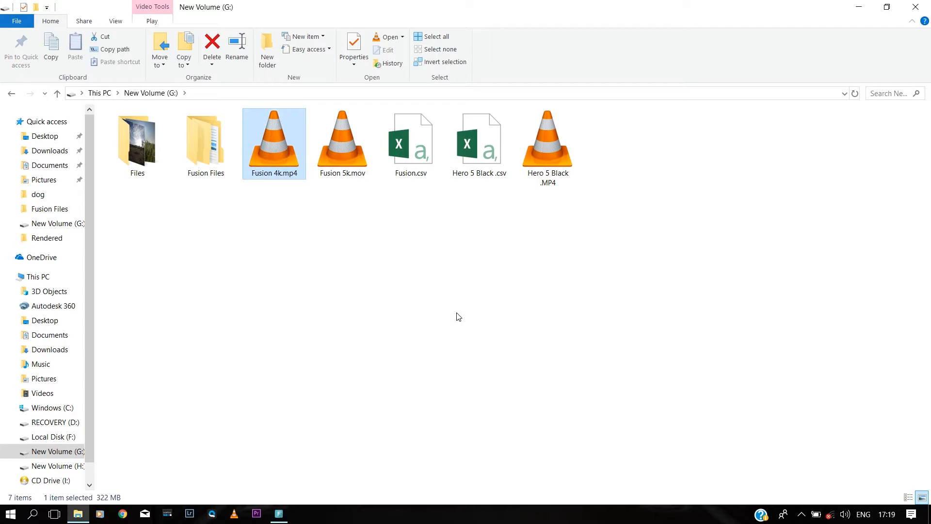
key("alt+Return")
left_click(542, 224)
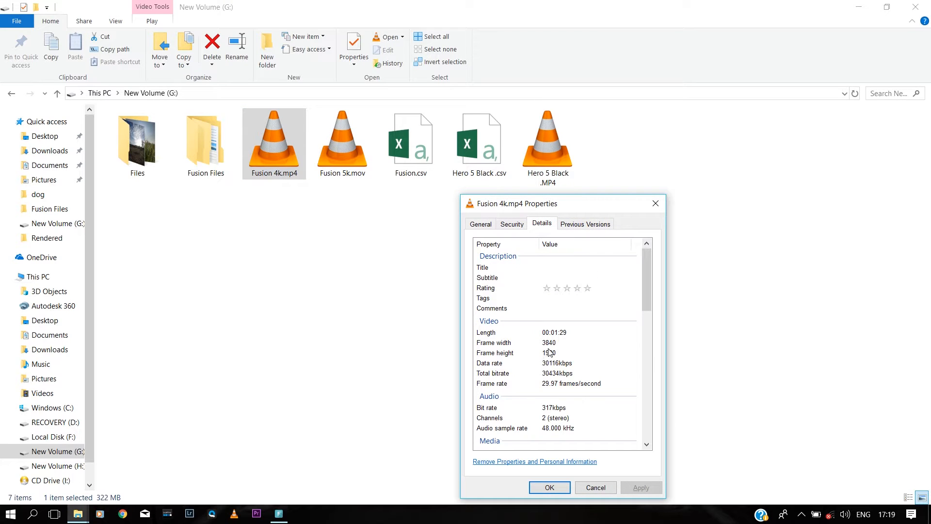
left_click(548, 488)
left_click(337, 264)
right_click(356, 283)
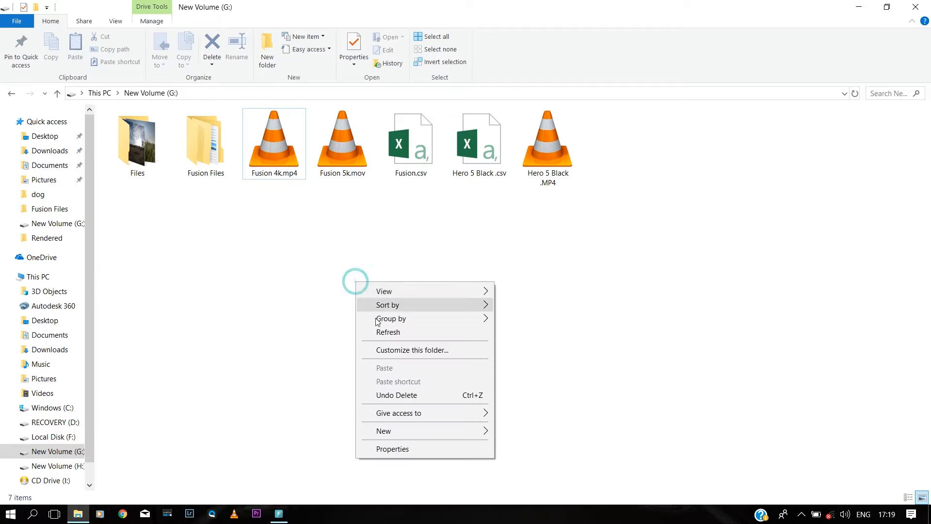
left_click(380, 333)
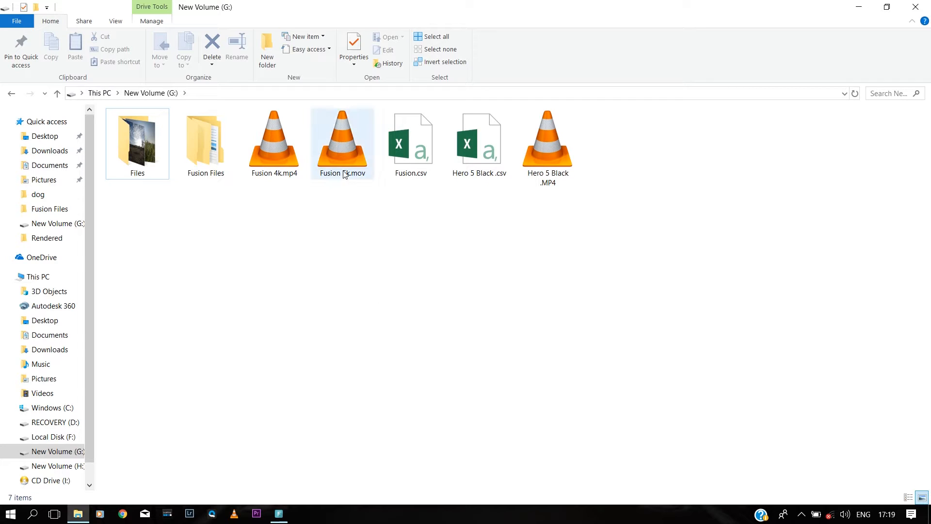
right_click(327, 246)
left_click(357, 294)
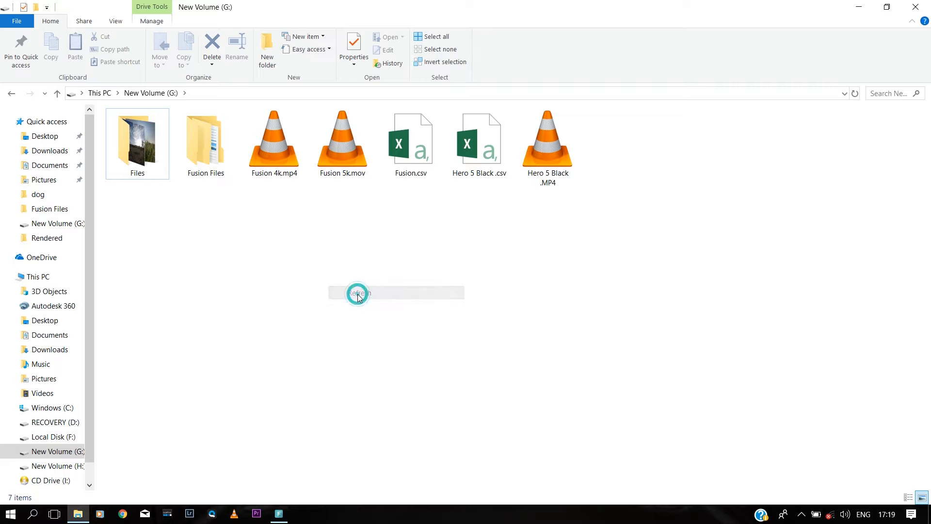
left_click(917, 7)
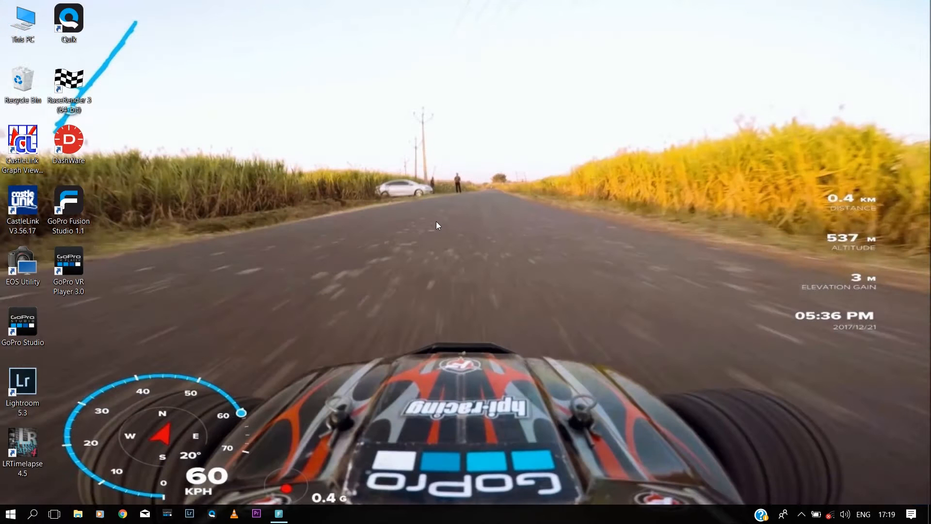
Step: Refresh the Windows desktop twice
right_click(435, 222)
left_click(450, 259)
right_click(436, 221)
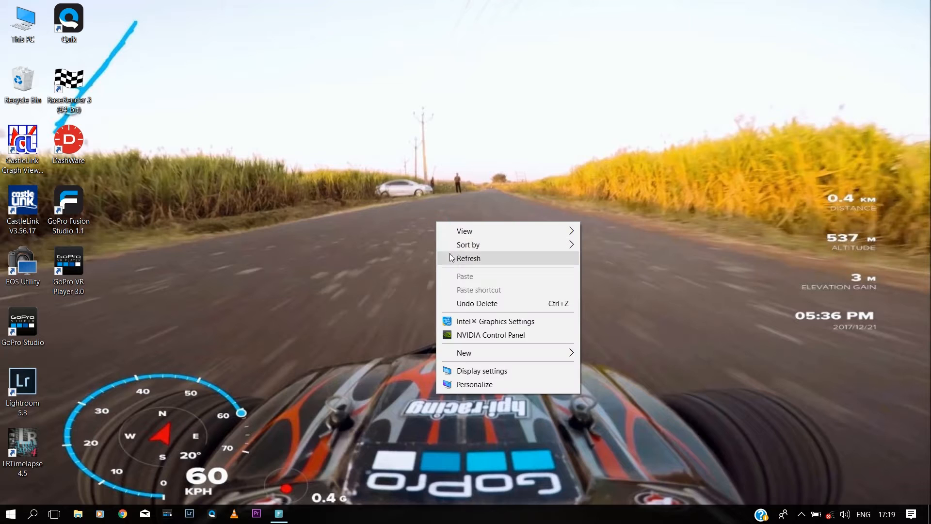
left_click(450, 259)
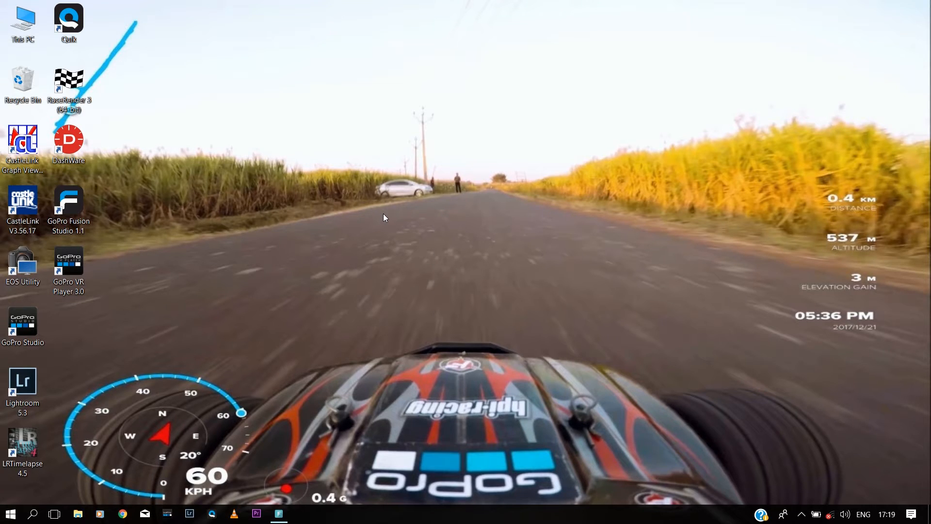
Step: Launch RaceRender 3, start a new untitled project, and maximize its window
double_click(73, 91)
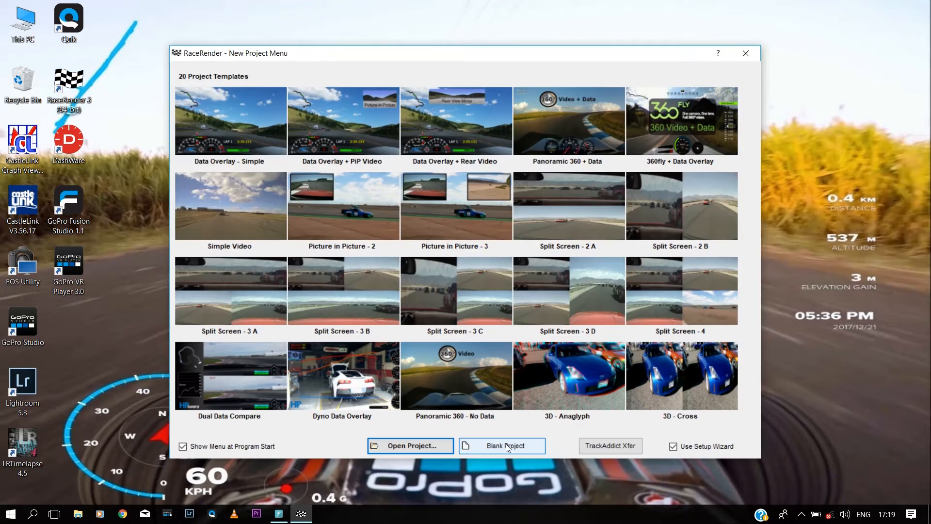
left_click(490, 444)
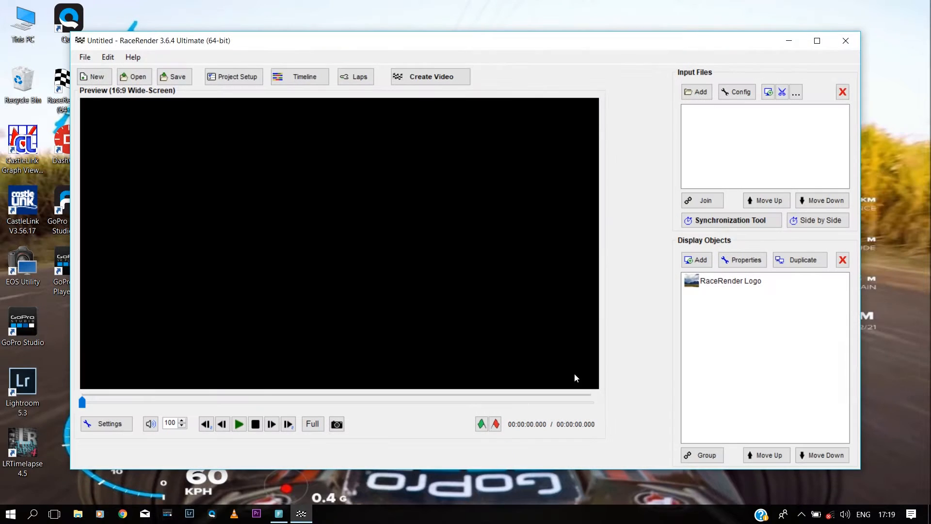
double_click(669, 44)
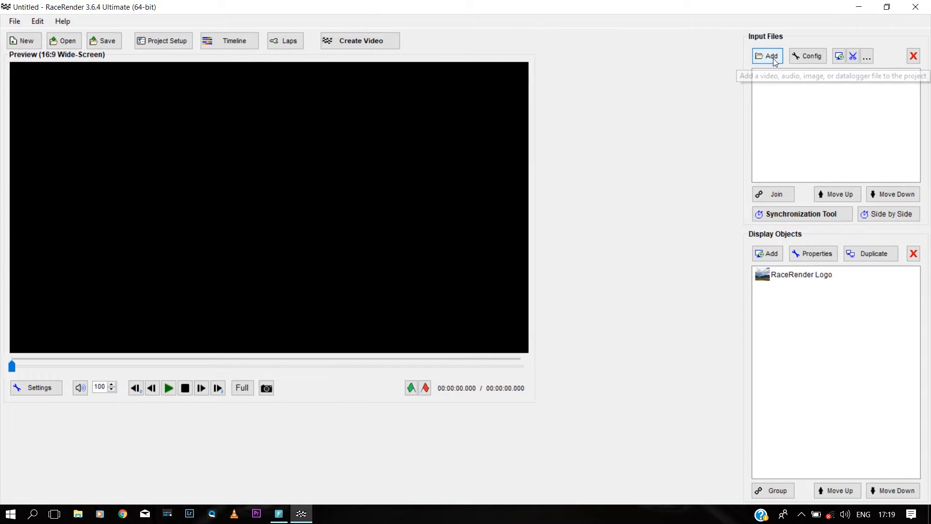
Step: Add Fusion 4k.mp4 from the G: drive as input and set a 360° workspace
left_click(701, 92)
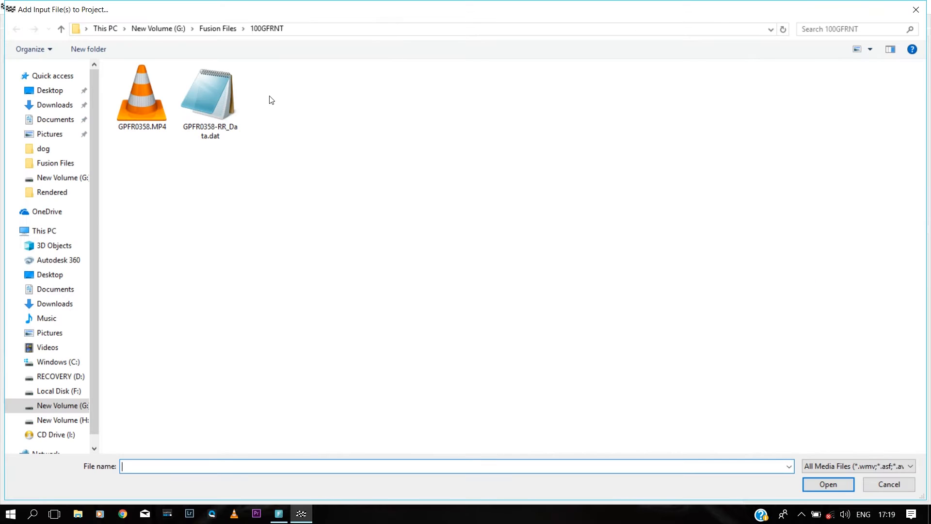
left_click(43, 231)
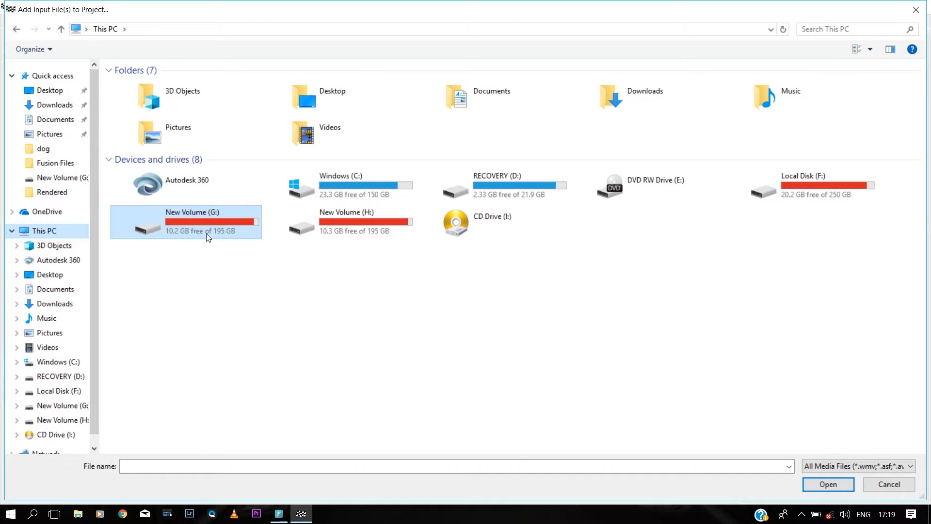
double_click(209, 237)
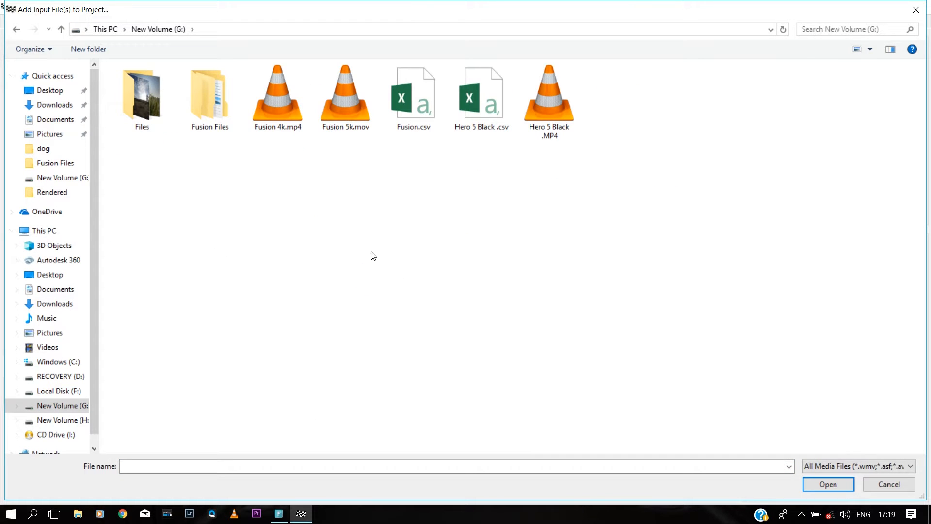
left_click(277, 92)
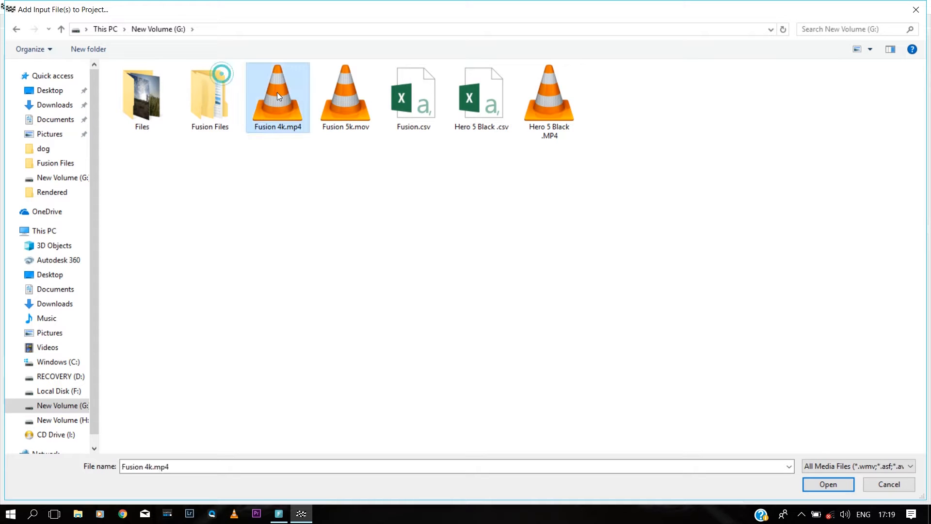
left_click(828, 484)
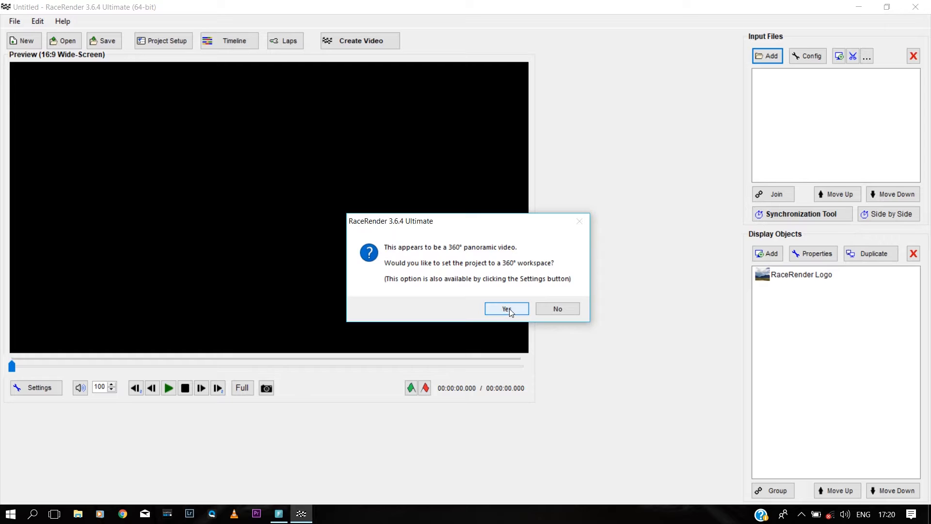
left_click(508, 309)
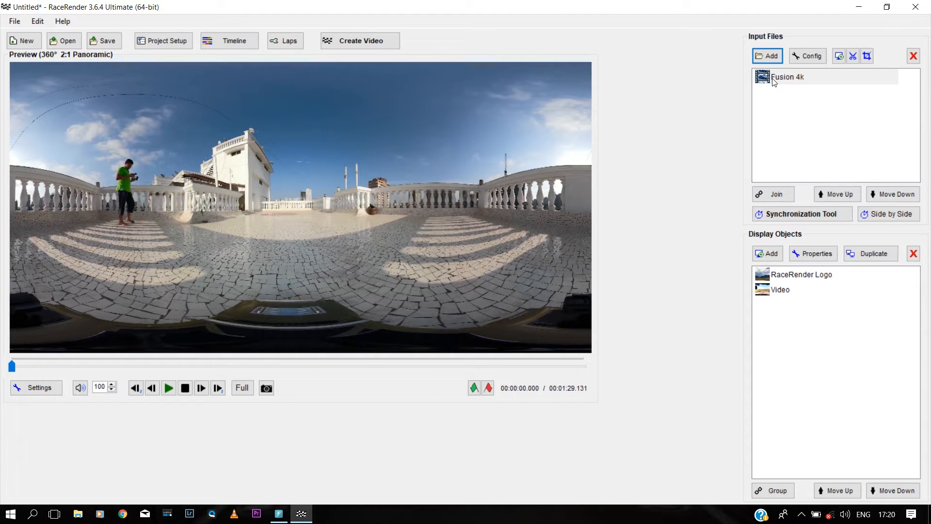
Step: Add GPFR0358.MP4 from Fusion Files\100GFRNT as a second input file
left_click(769, 56)
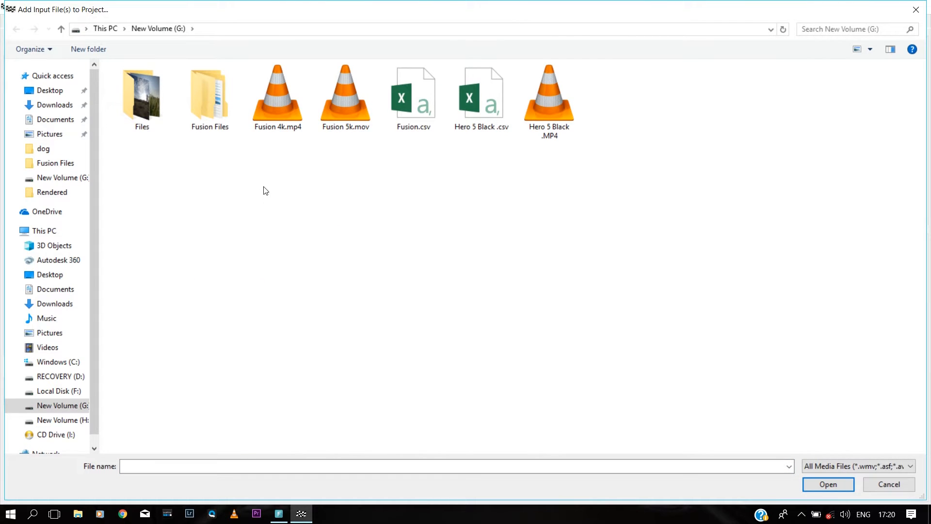
double_click(220, 109)
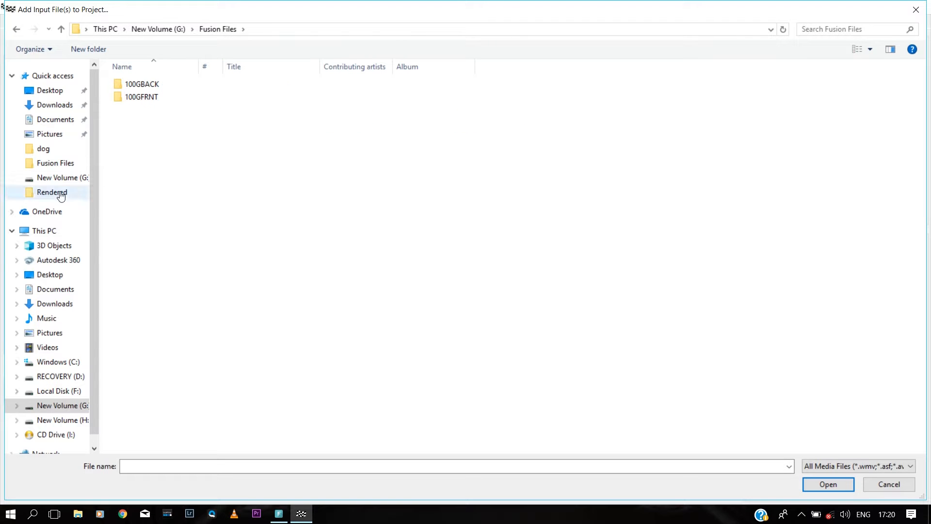
double_click(152, 98)
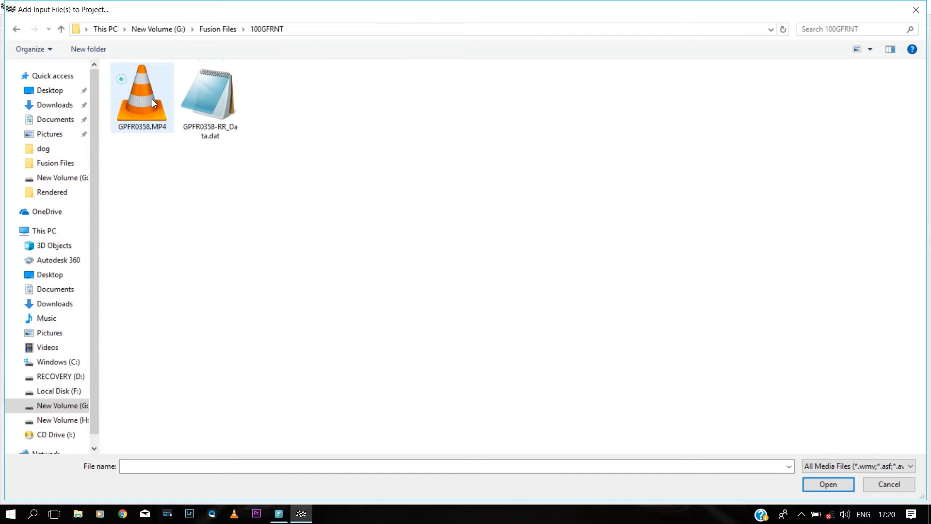
left_click(141, 96)
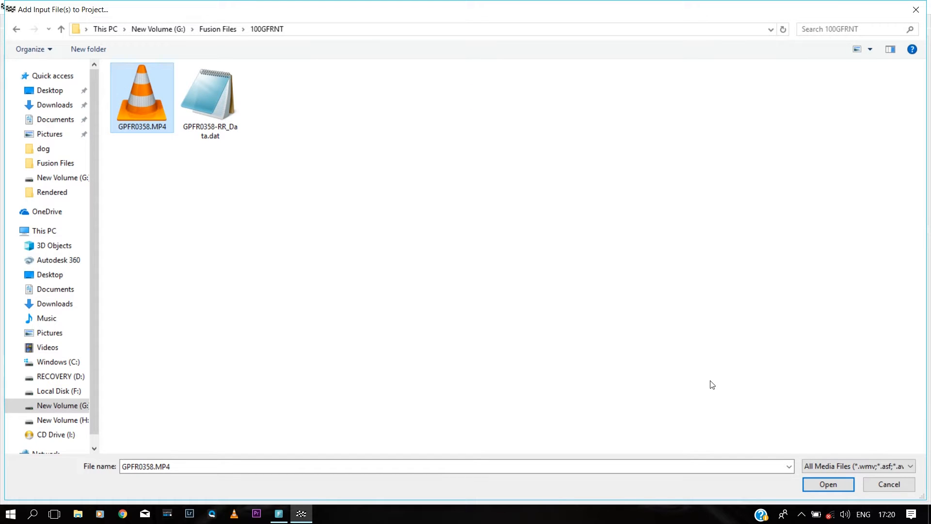
left_click(820, 487)
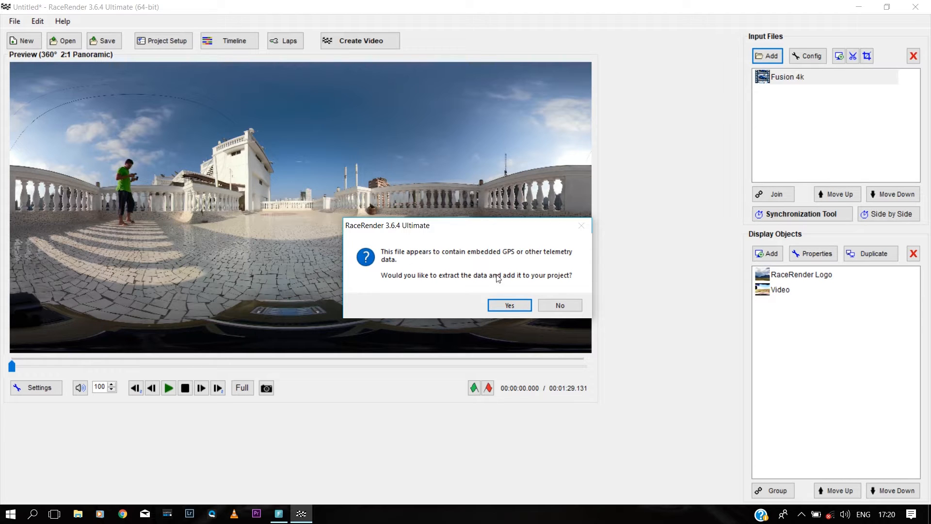
Step: Extract GPFR0358's GPS data without a template and delete the GPFR0358 video input
left_click(506, 307)
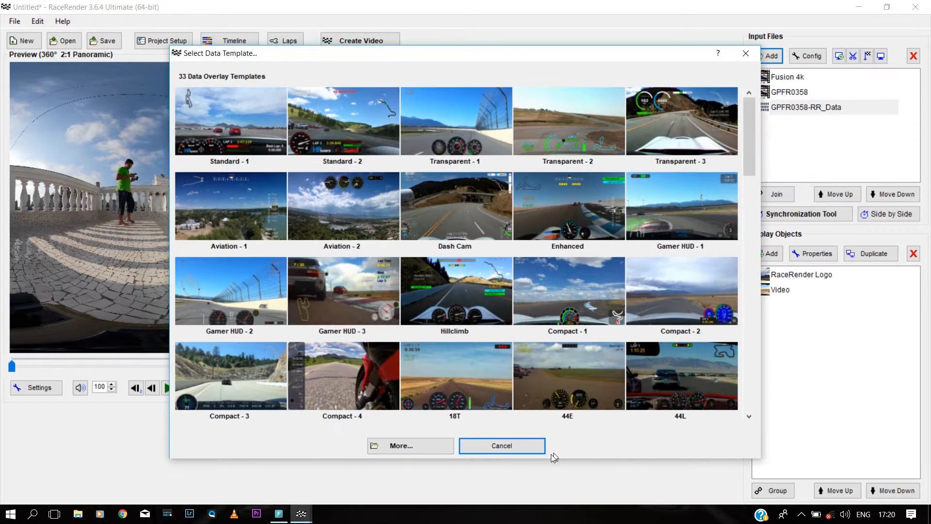
left_click(514, 451)
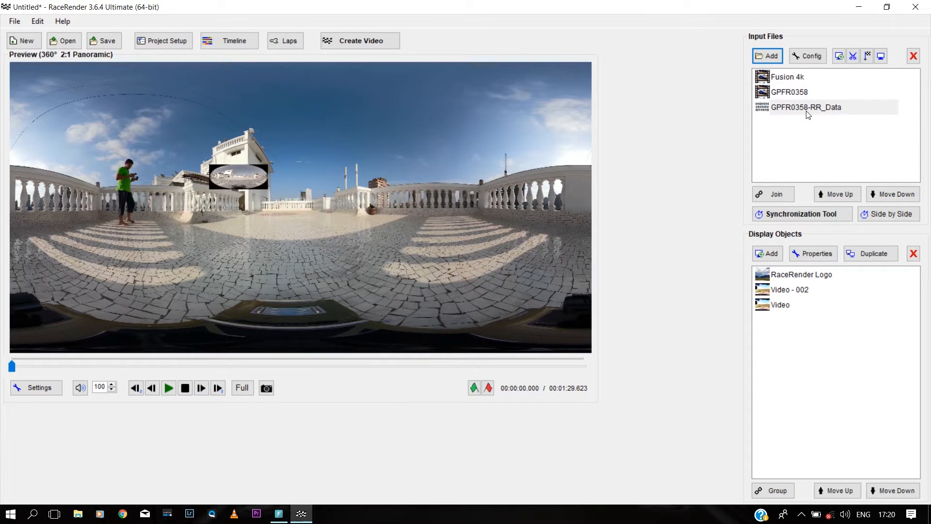
left_click(799, 94)
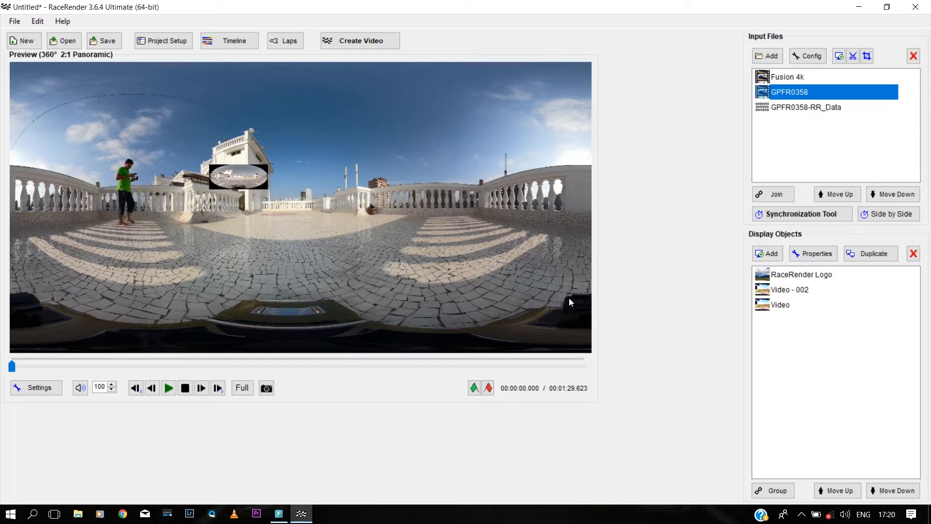
key("Delete")
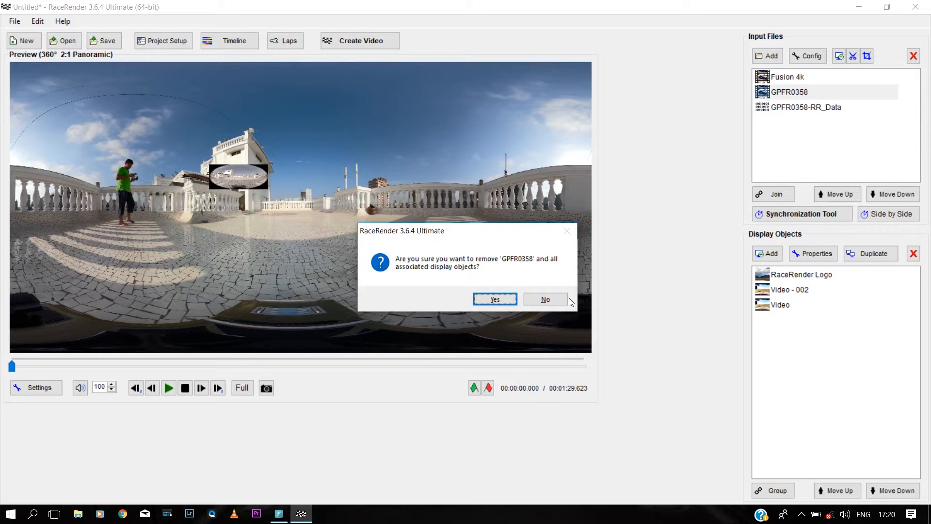
key("Return")
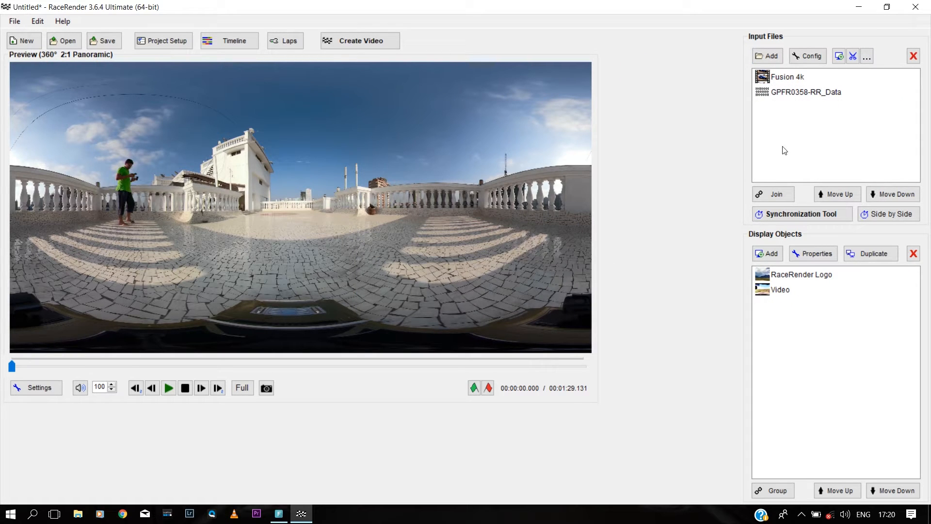
Step: Review the remaining inputs, Fusion 4k and GPFR0358-RR_Data
left_click(787, 137)
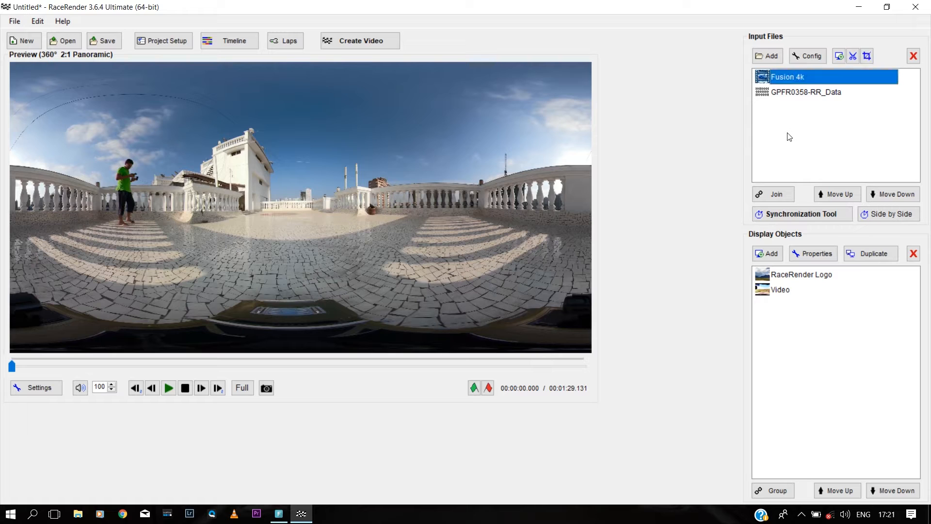
left_click(812, 96)
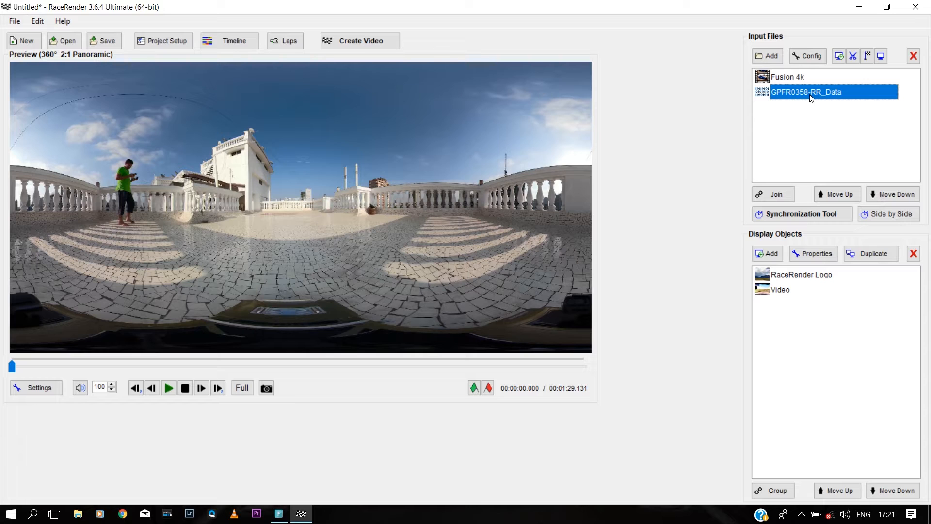
left_click(799, 153)
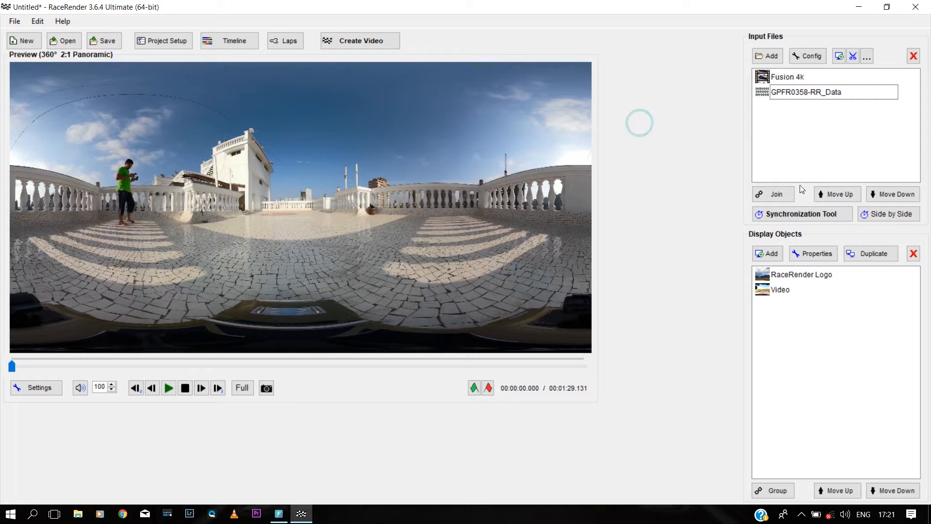
Step: Add a Transparent - Speed speedometer from GPFR0358-RR_Data and drag it lower in the panorama
left_click(774, 254)
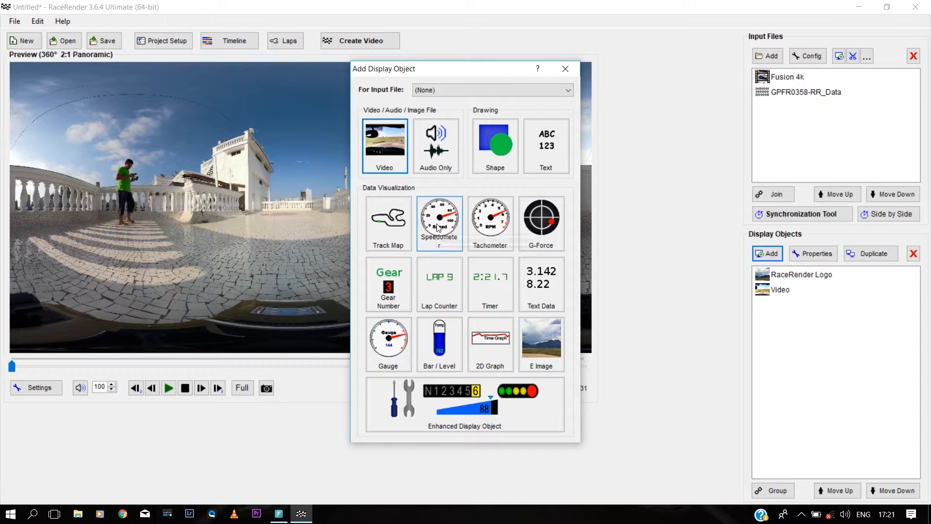
left_click(438, 226)
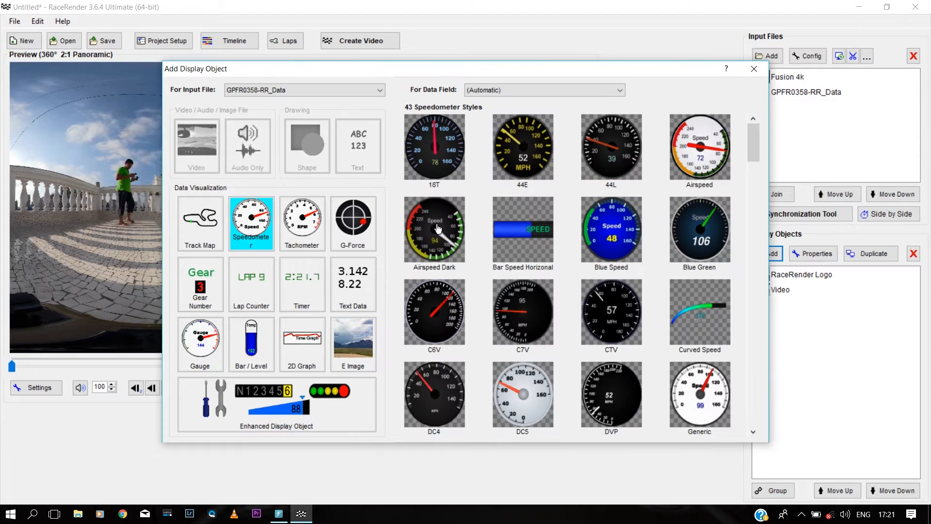
left_click_drag(752, 153, 756, 316)
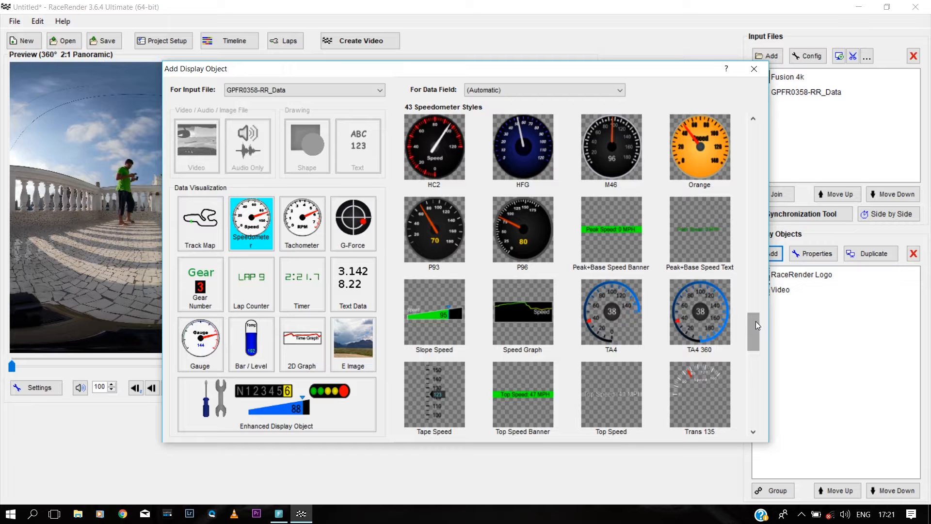
left_click_drag(756, 321, 749, 388)
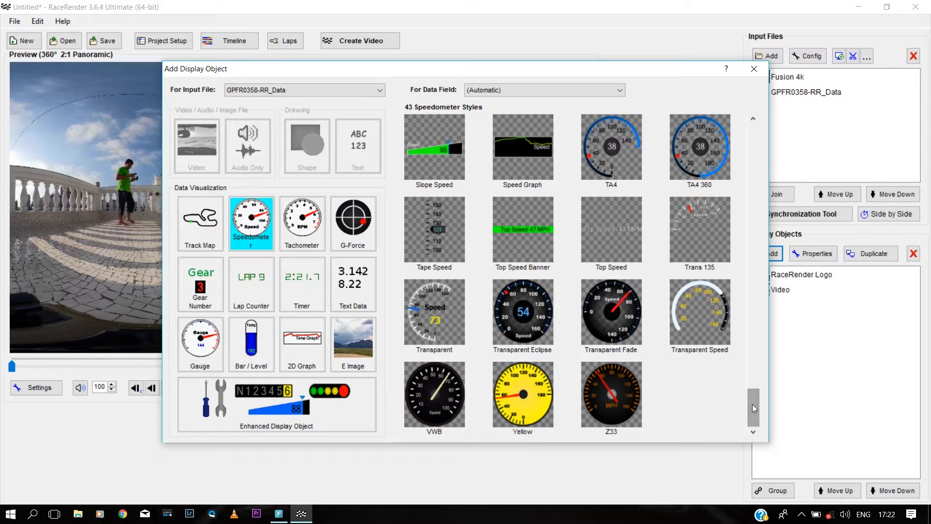
left_click(434, 317)
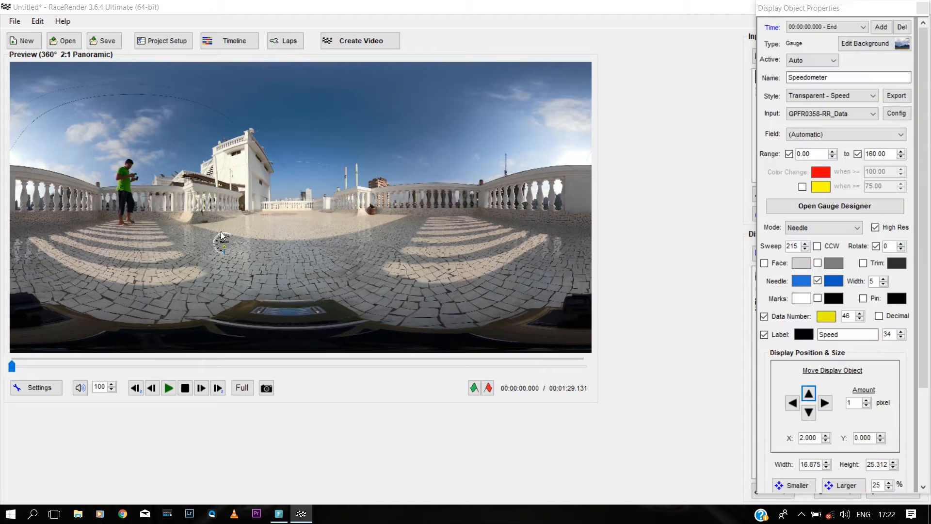
left_click_drag(225, 243, 246, 276)
left_click(312, 280)
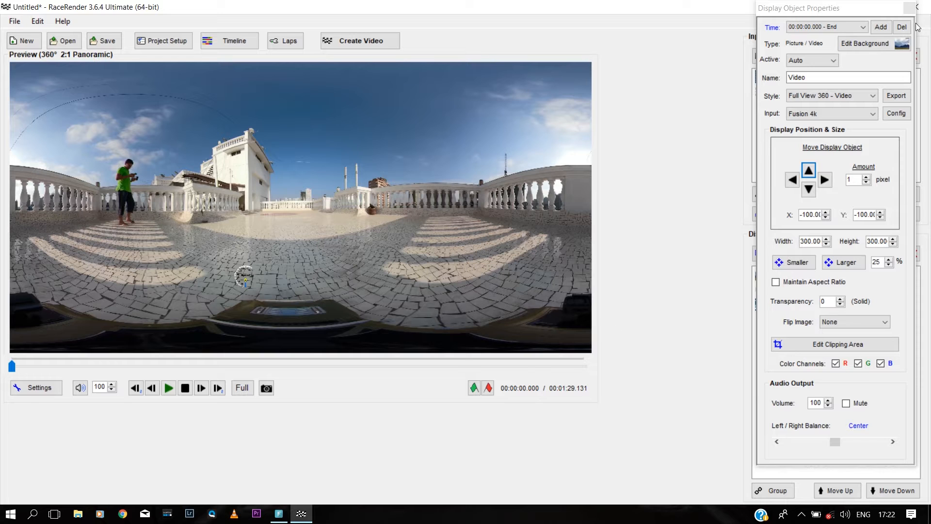
left_click(910, 9)
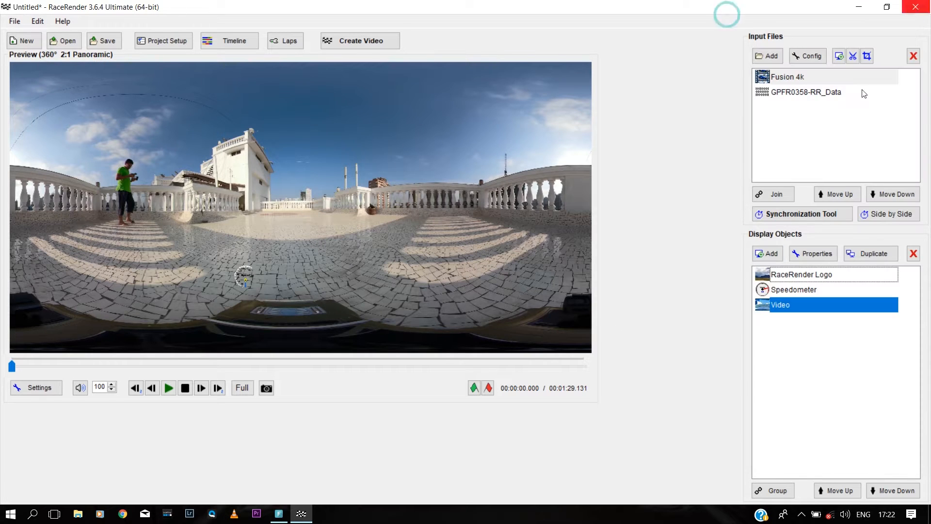
Step: Add a G-Force display from GPFR0358-RR_Data and place it right of the speedometer
left_click(768, 254)
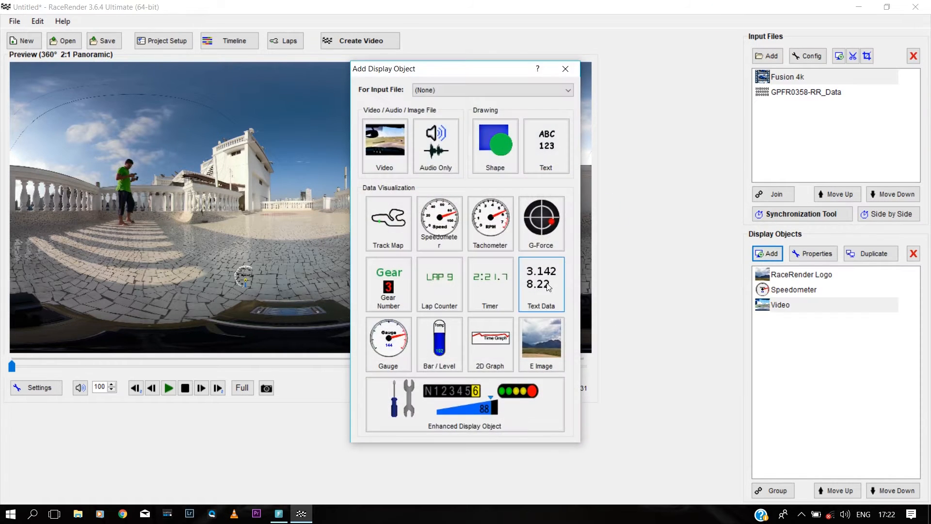
left_click(539, 229)
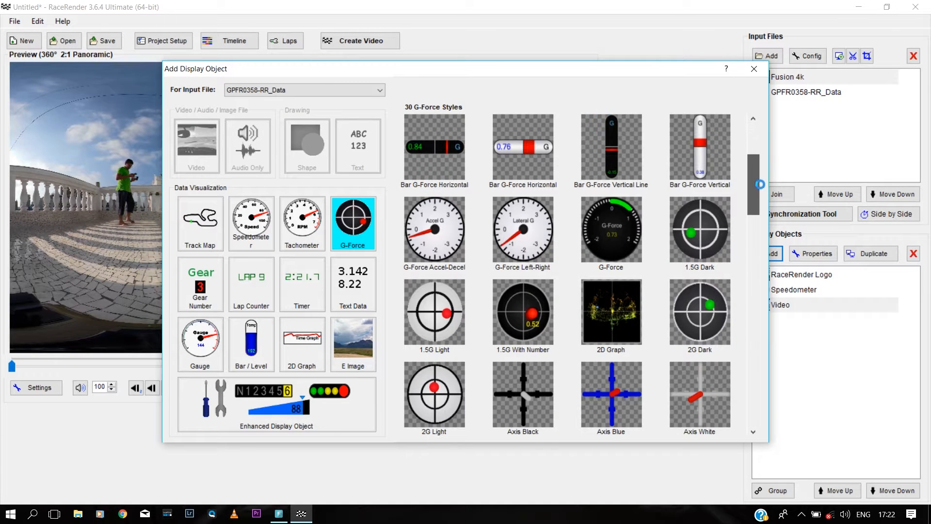
scroll(427, 232, "down", 1)
double_click(437, 237)
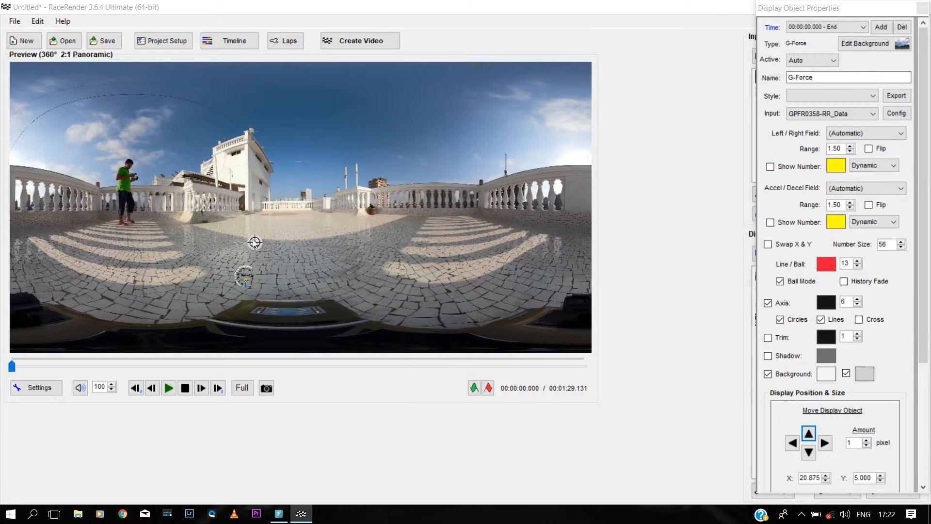
left_click_drag(254, 242, 269, 281)
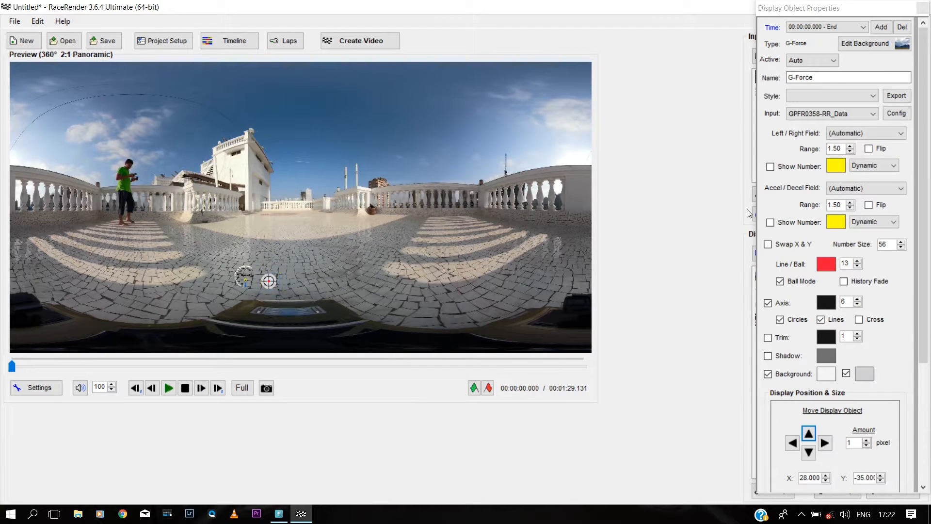
left_click(923, 8)
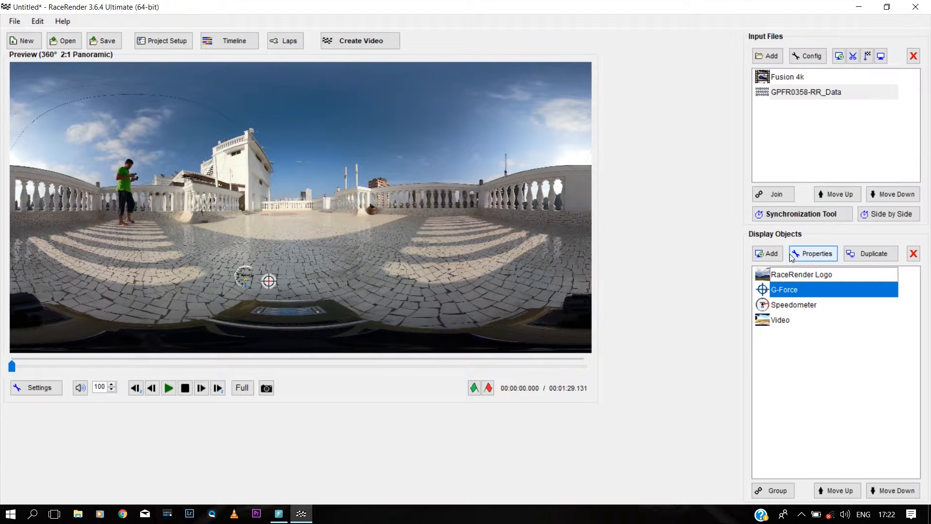
left_click(767, 253)
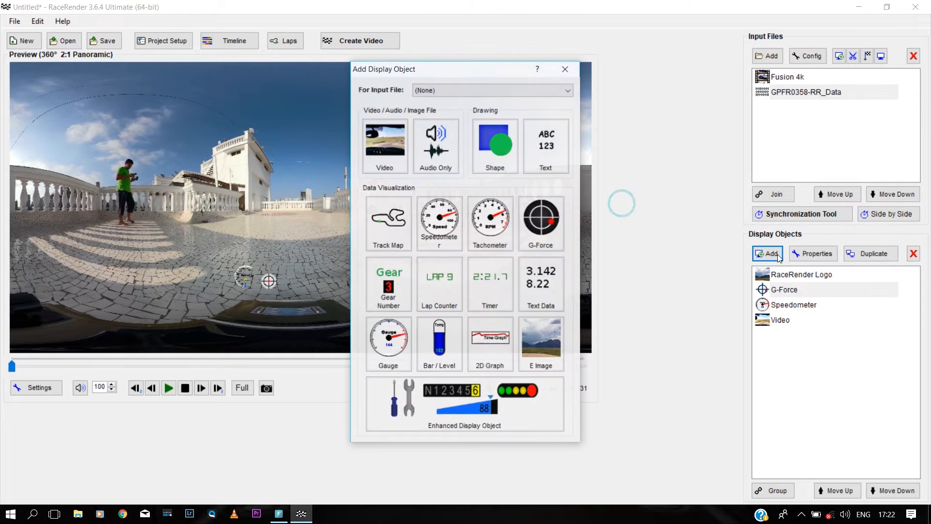
Step: Add a Standard track map, enlarge it to 64.372, and move it over the buildings
left_click(400, 221)
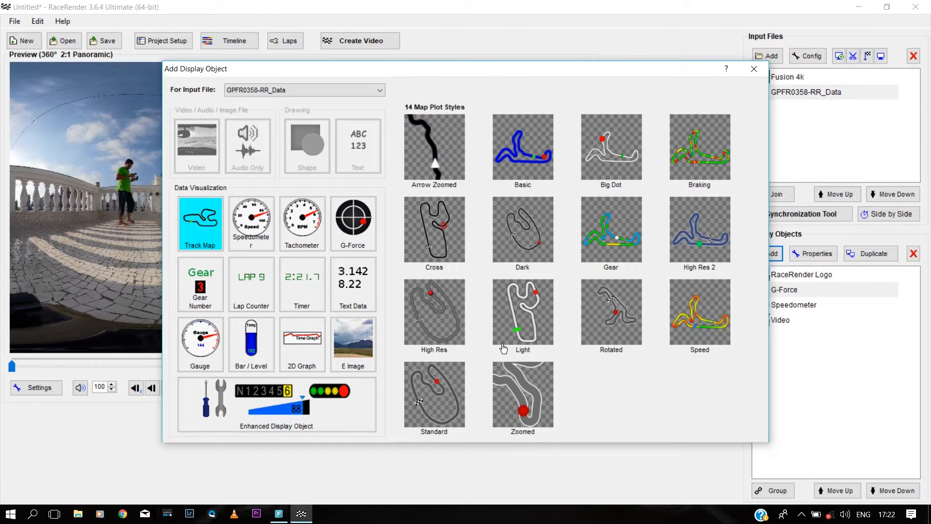
left_click(448, 391)
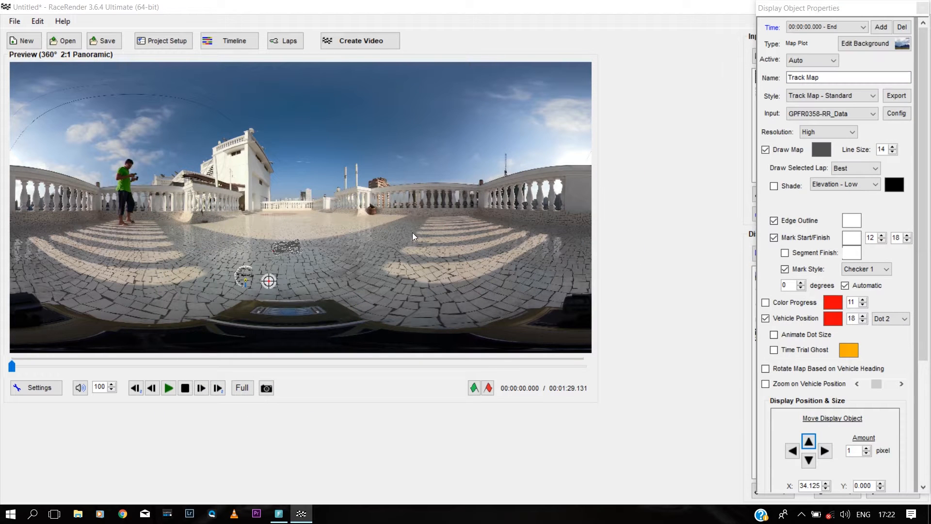
left_click_drag(290, 235, 259, 208)
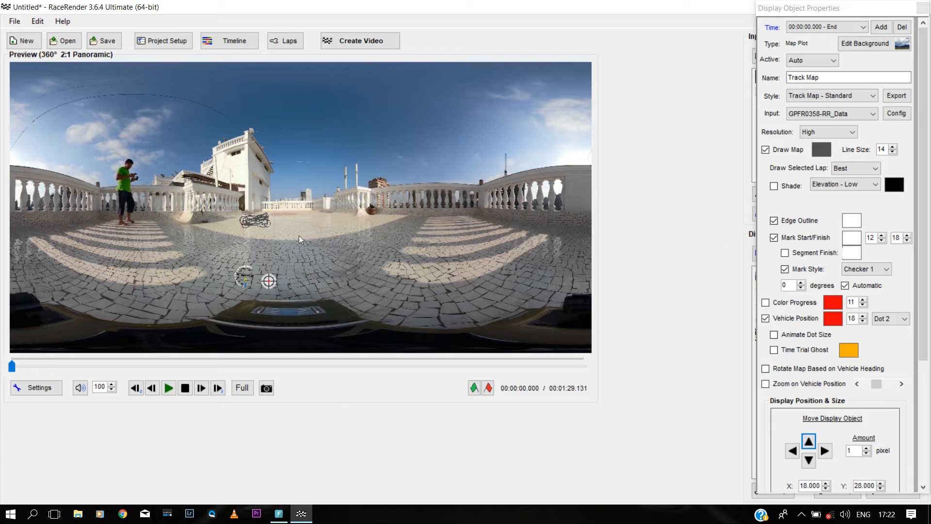
scroll(820, 441, "down", 3)
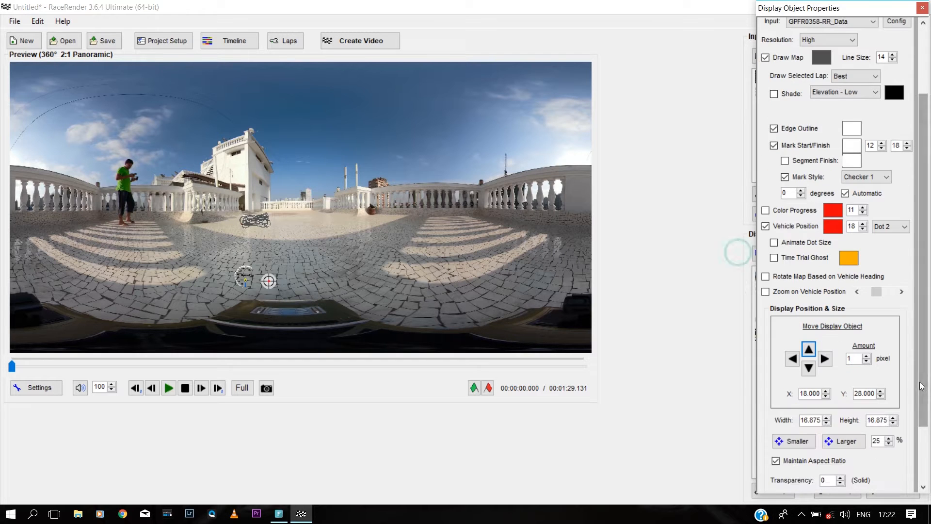
left_click(832, 444)
left_click(831, 444)
left_click(831, 444)
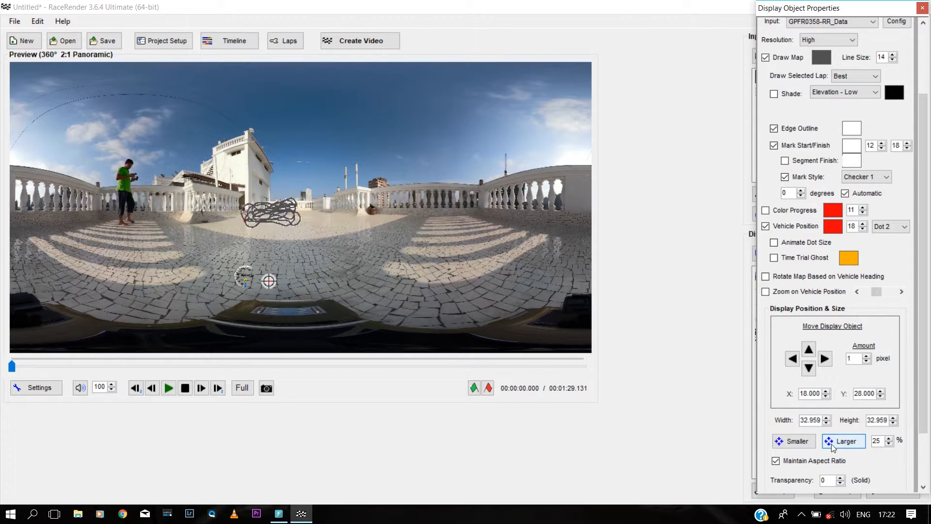
left_click(832, 444)
left_click(831, 444)
left_click(831, 444)
left_click_drag(303, 206, 269, 196)
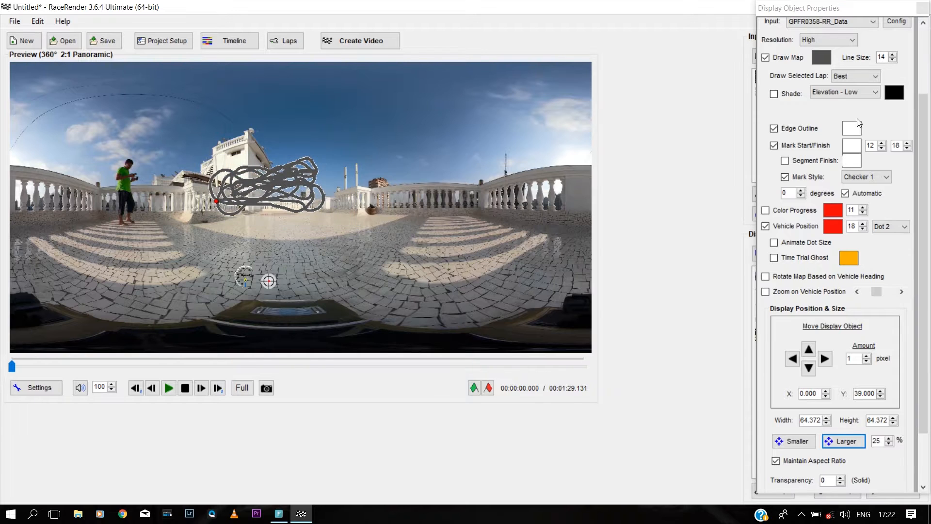
Step: Keep the map's edge outline on and reduce its line size from 14 to 10
left_click(774, 130)
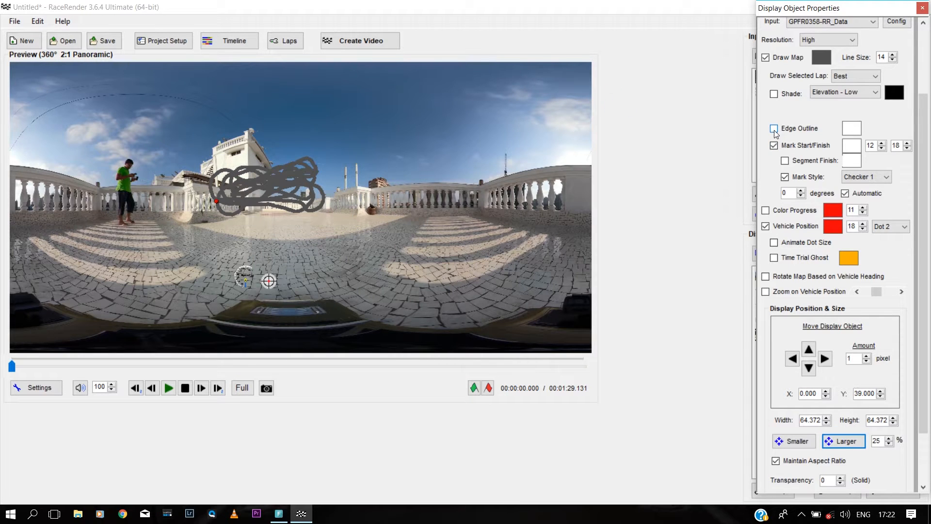
left_click(774, 130)
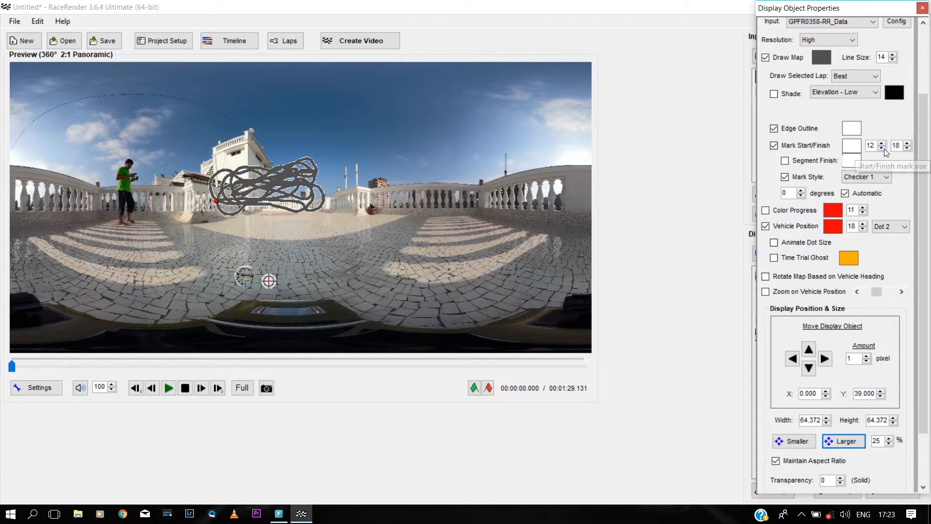
left_click_drag(925, 153, 927, 97)
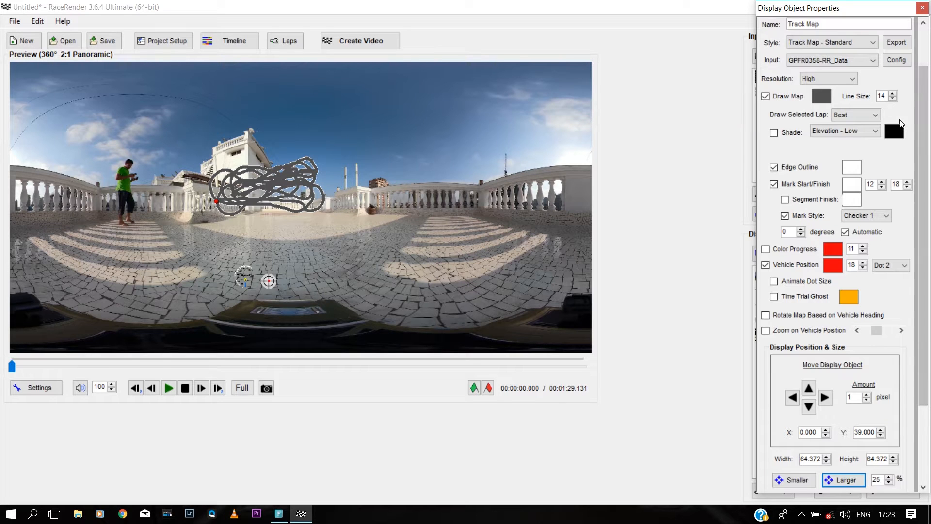
left_click(892, 98)
left_click(892, 99)
left_click(892, 99)
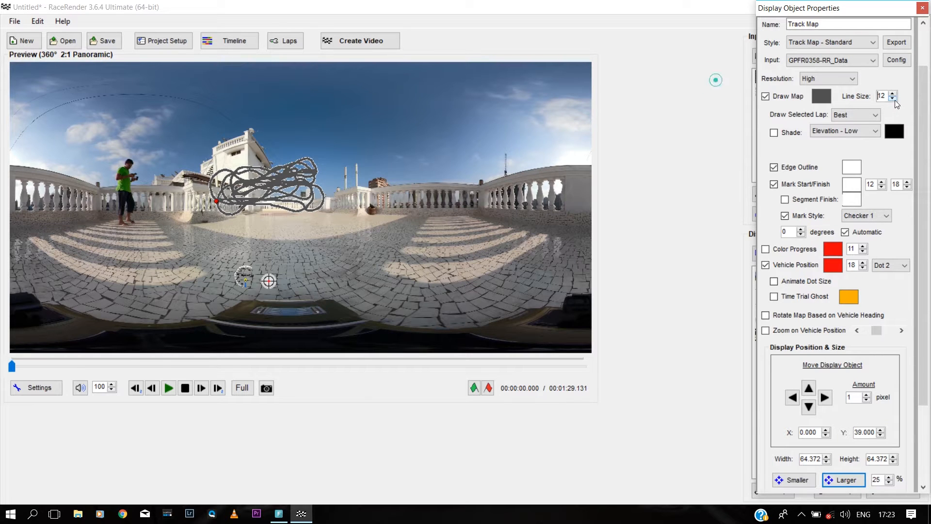
left_click(892, 99)
Step: Draw the track map lines in white, nudge the map, and keep line size 10
left_click(822, 97)
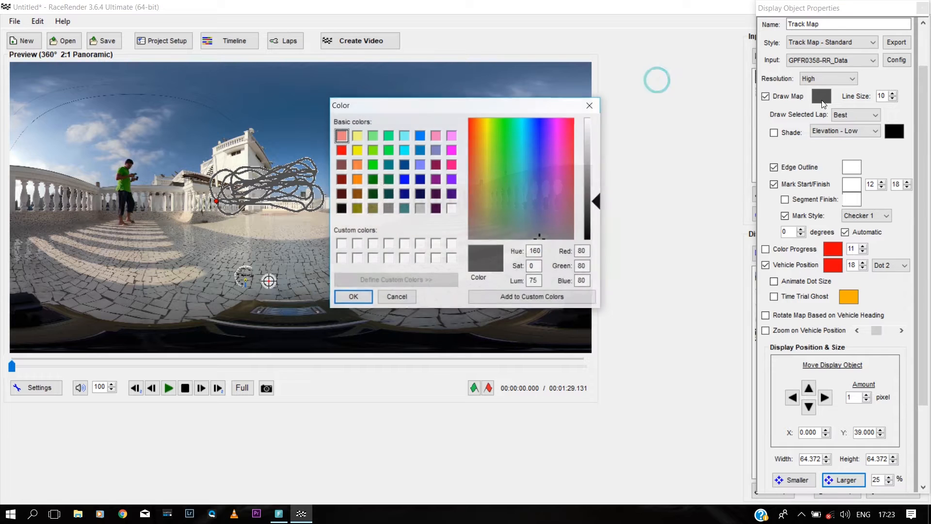
left_click(451, 209)
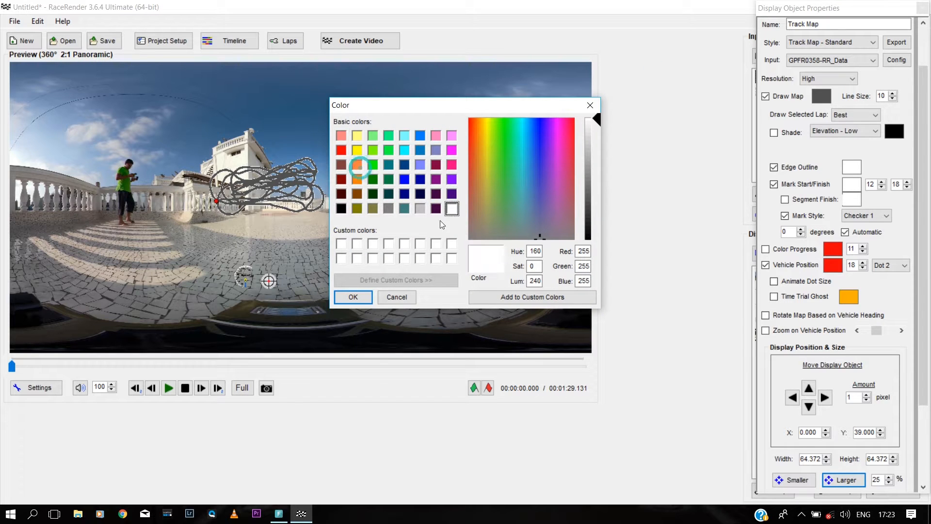
left_click(353, 297)
left_click_drag(283, 172, 285, 176)
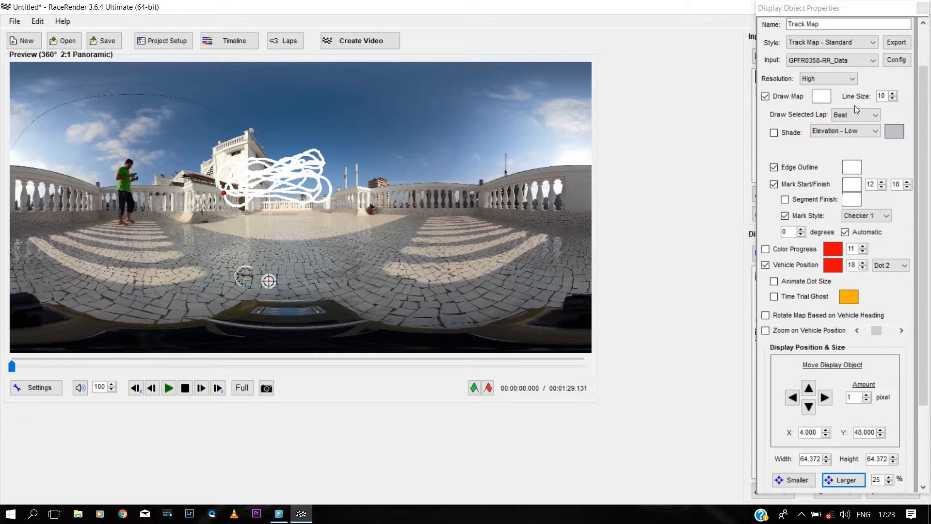
left_click(892, 93)
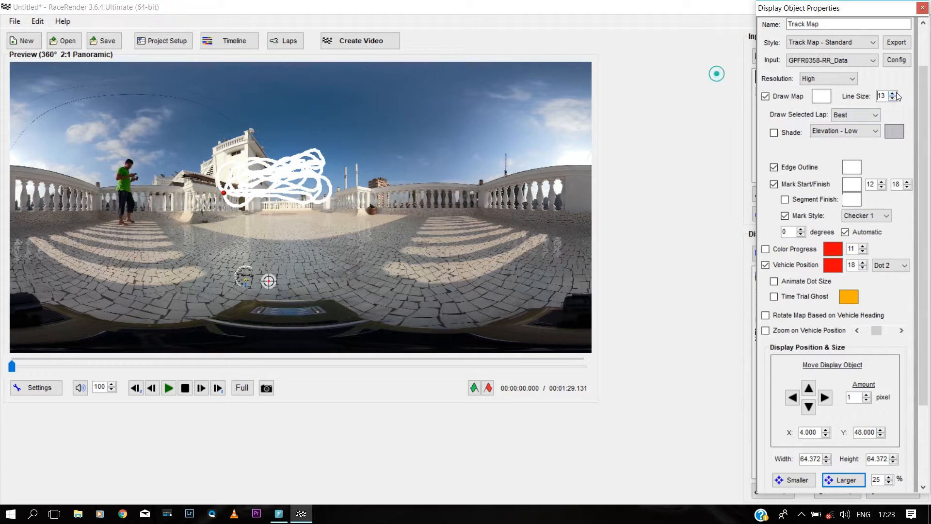
left_click(893, 94)
left_click(893, 93)
left_click(894, 98)
left_click(894, 98)
left_click(894, 98)
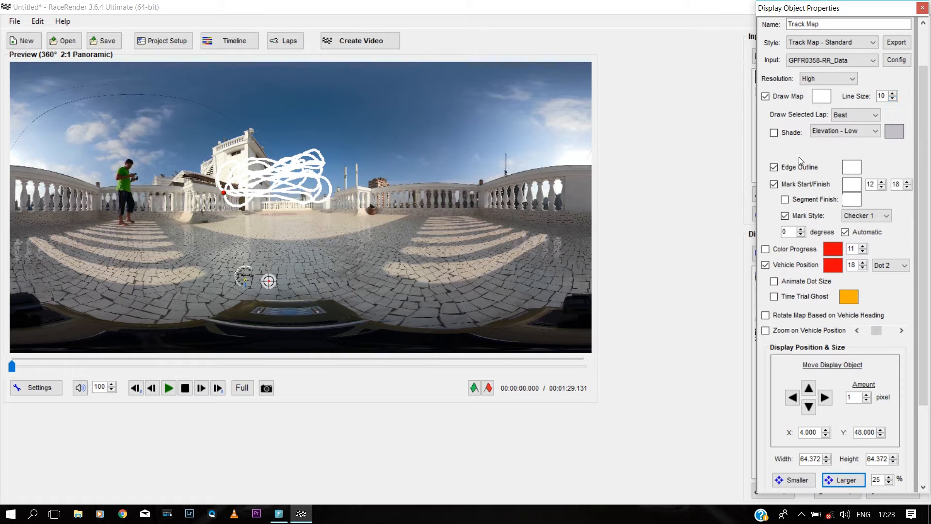
Step: Give the track map a black edge outline and close its settings
left_click(855, 173)
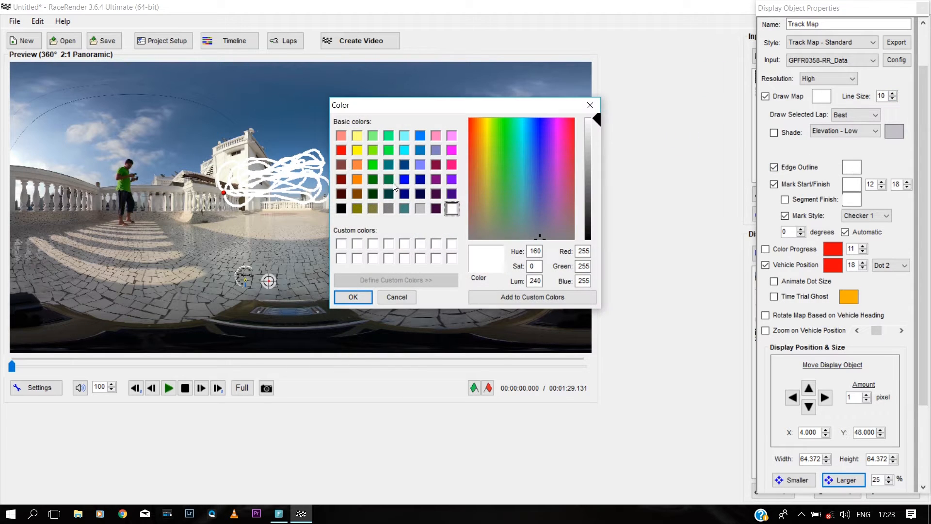
left_click(342, 209)
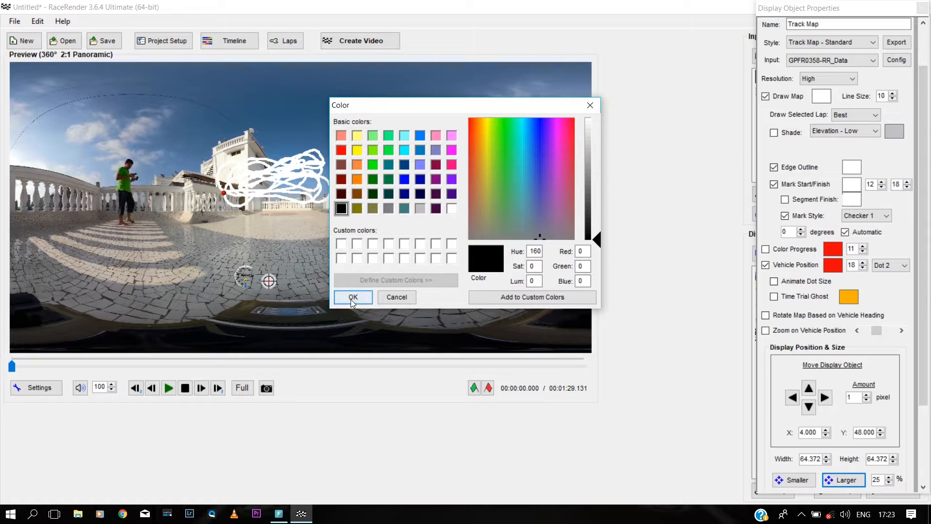
left_click(352, 298)
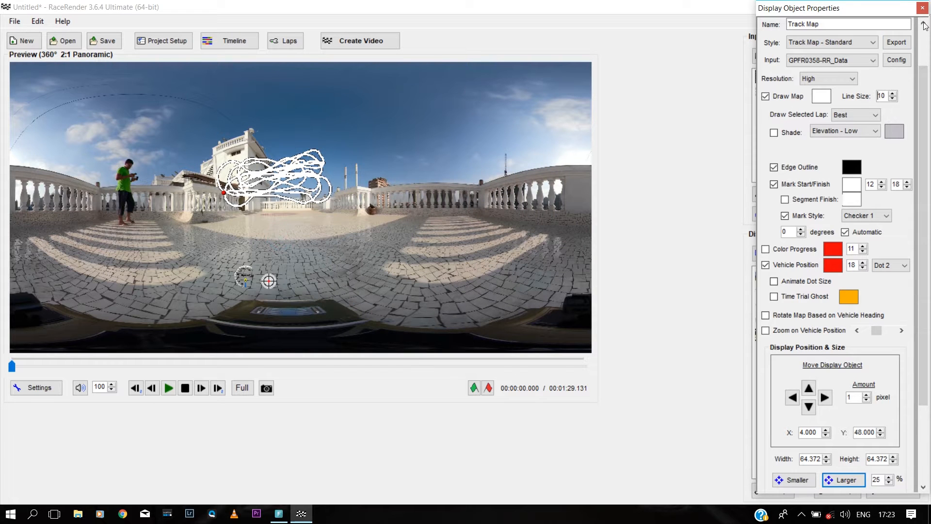
left_click(922, 8)
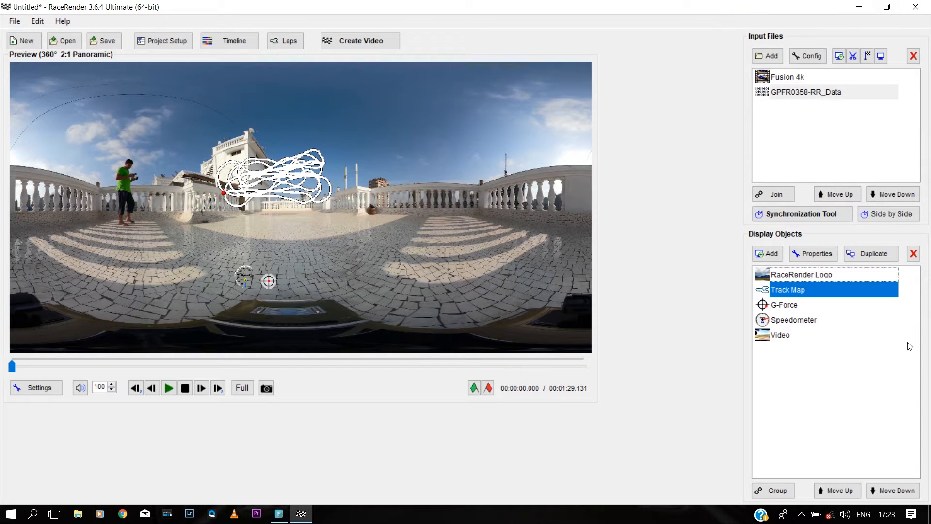
Step: Reopen the Track Map settings, shrink the map two steps, and shift it right
double_click(280, 183)
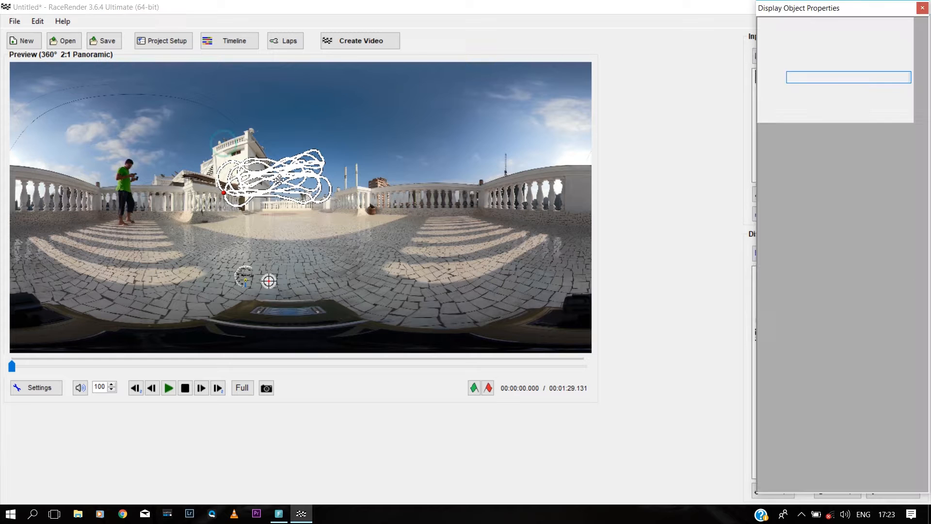
left_click_drag(923, 299, 924, 395)
left_click(798, 407)
left_click(797, 407)
left_click(798, 406)
left_click(798, 406)
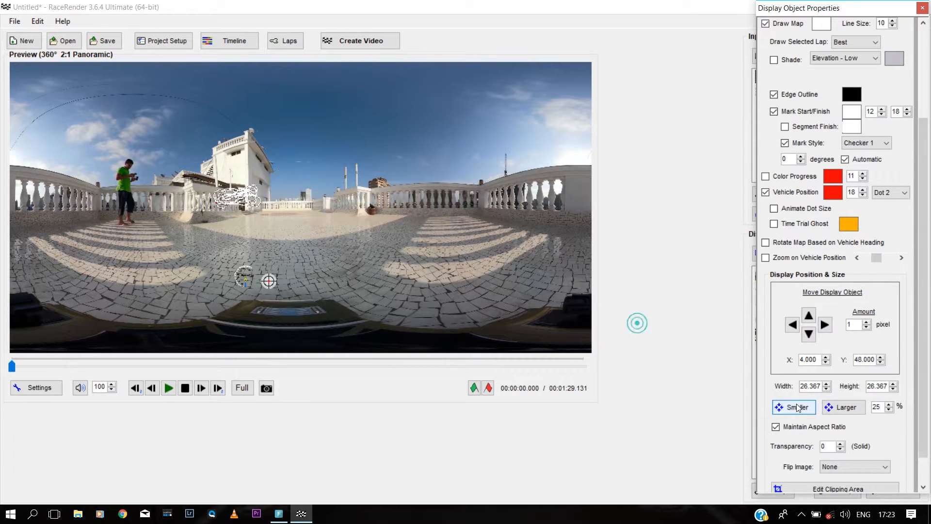
left_click(243, 197)
left_click_drag(243, 198, 265, 199)
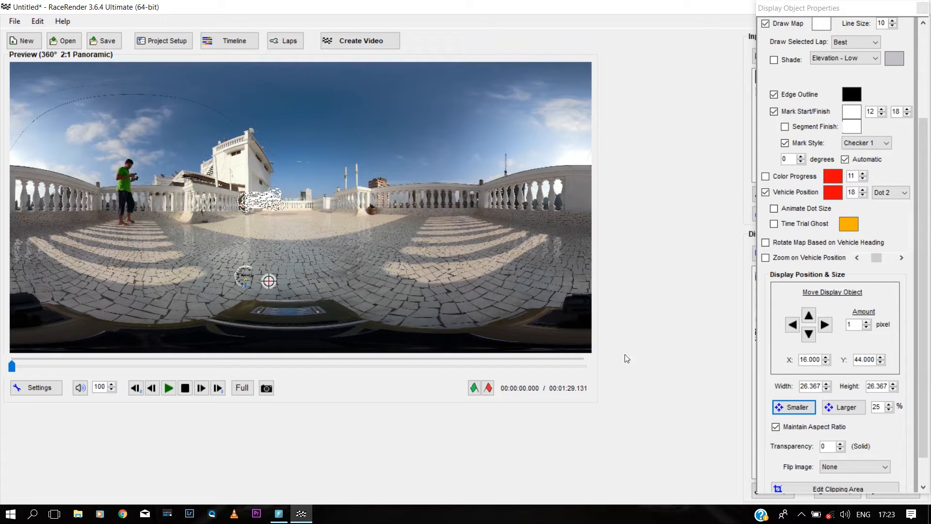
Step: Settle the track map at width 21.093 at X 15, Y 48, then select the speedometer
left_click(802, 408)
left_click(803, 408)
left_click(841, 410)
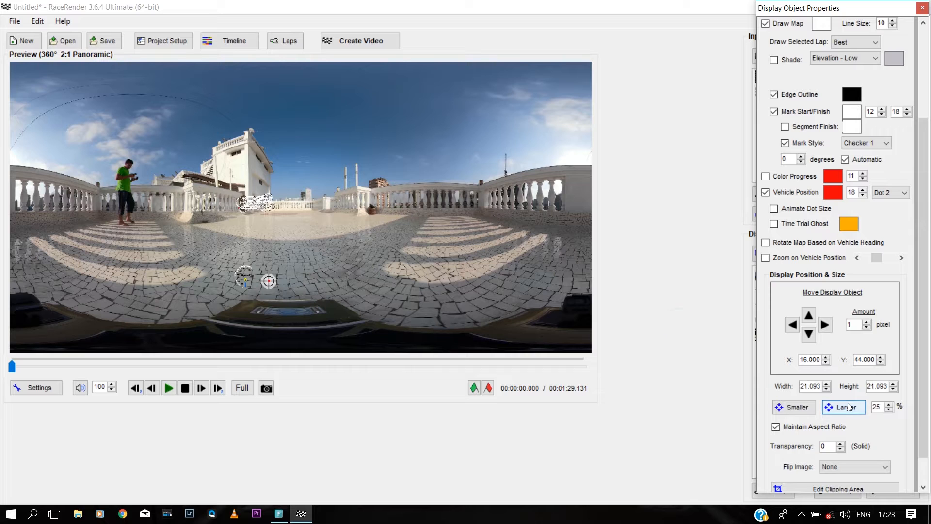
left_click(253, 200)
left_click_drag(253, 199, 248, 195)
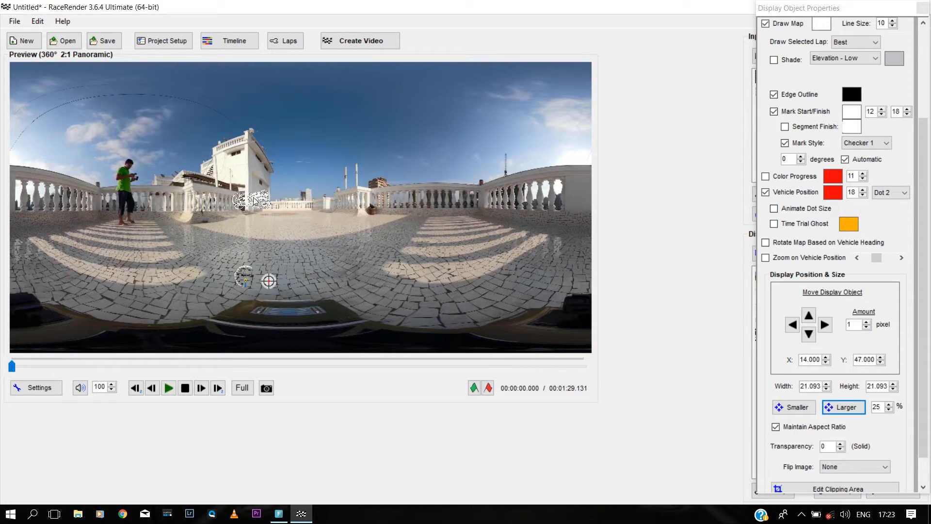
left_click(852, 410)
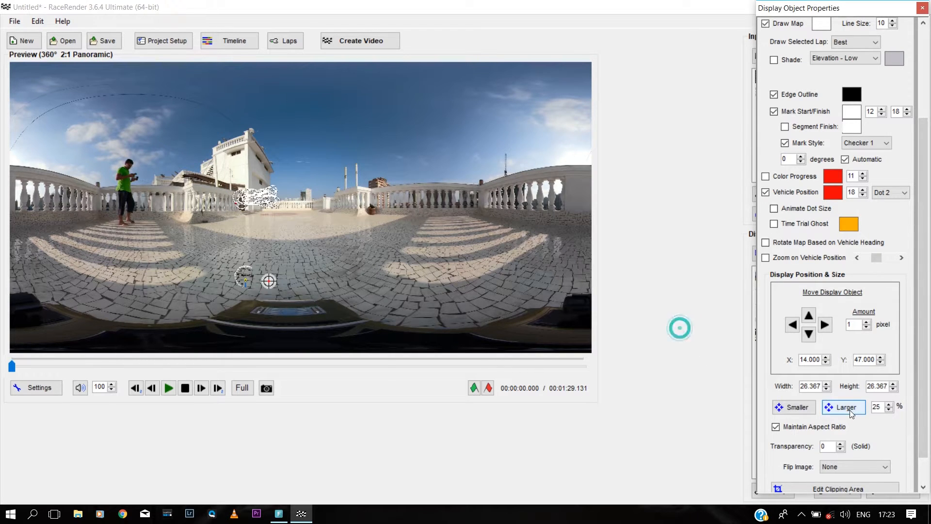
left_click(793, 409)
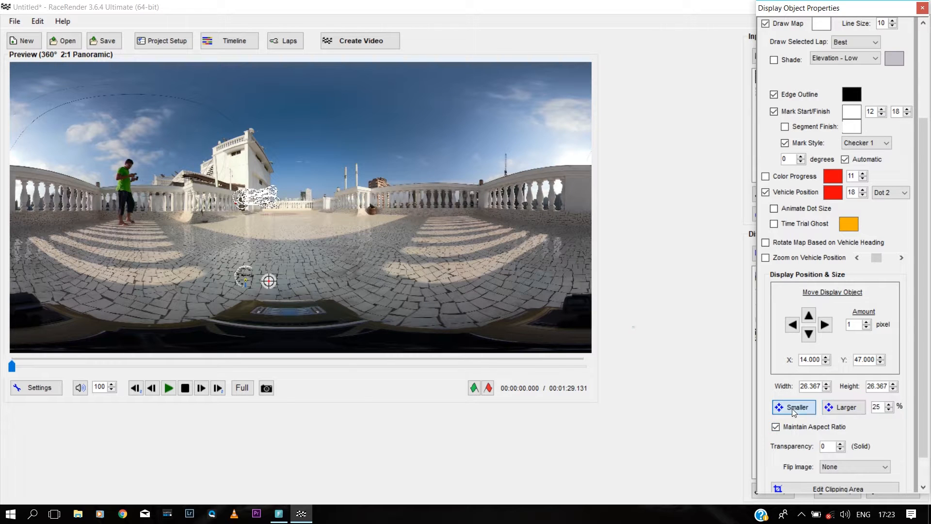
left_click(249, 196)
left_click_drag(250, 196, 253, 199)
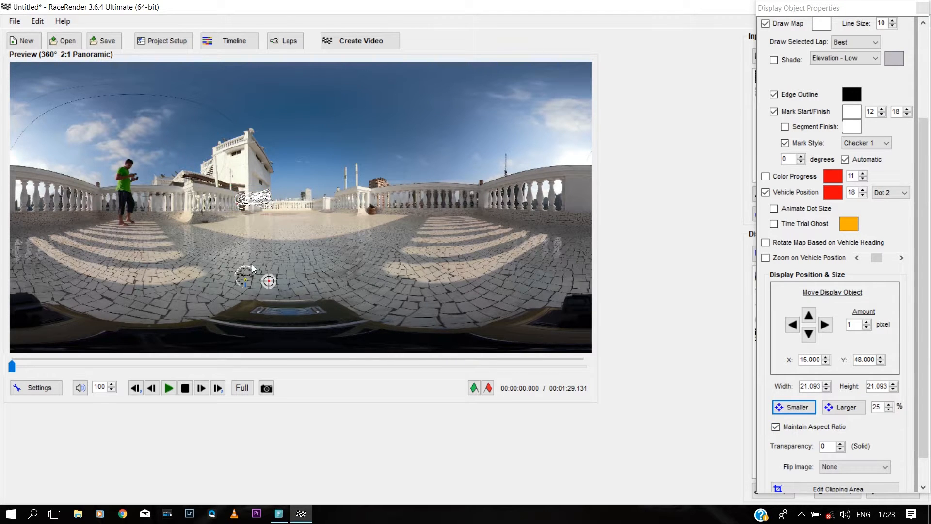
left_click(244, 279)
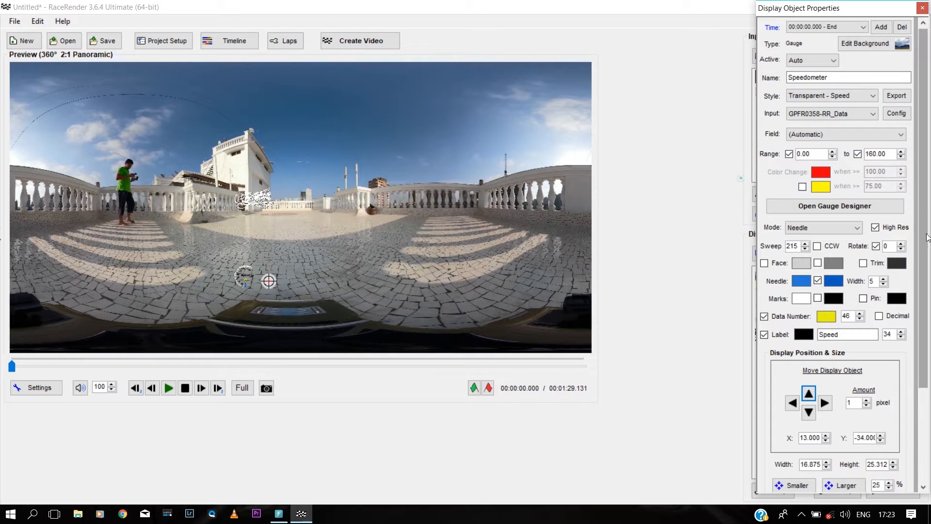
Step: Enlarge the speed gauge and move it to the left of the G-Force crosshair
scroll(924, 271, "down", 3)
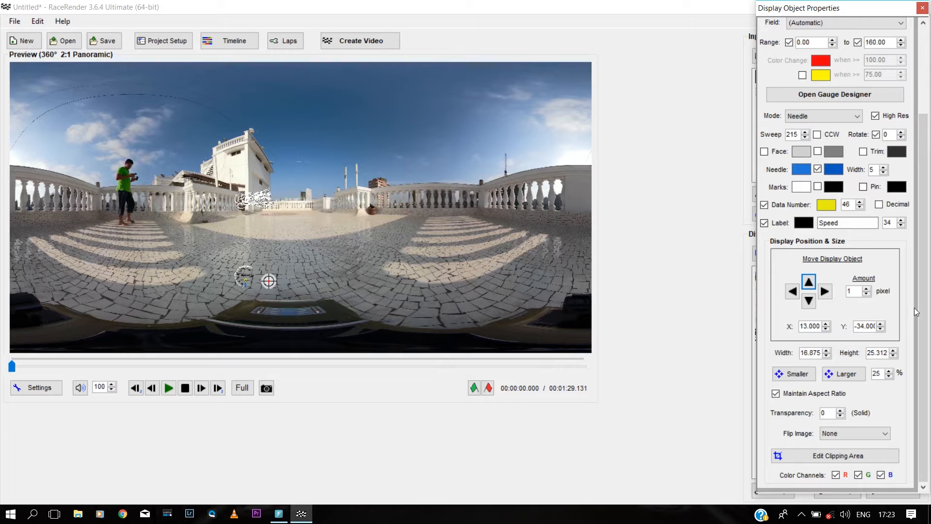
left_click(854, 373)
left_click(855, 373)
left_click(854, 373)
left_click(854, 373)
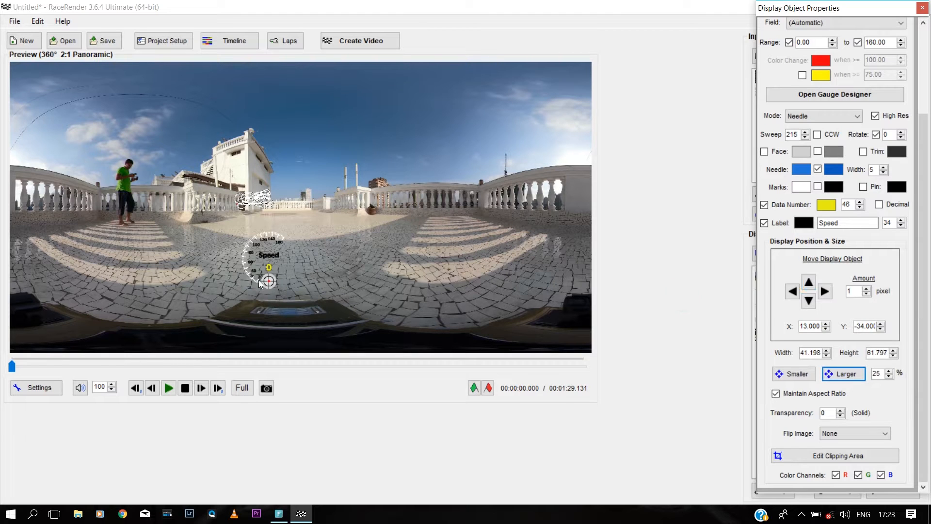
left_click_drag(264, 261, 224, 262)
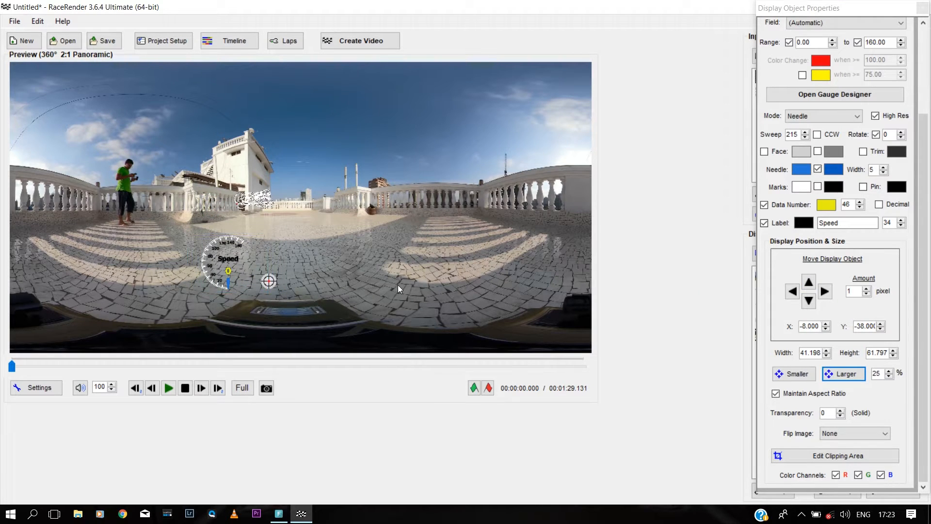
Step: Change the speedometer's data number from yellow to white and close its properties window
left_click(828, 206)
left_click(452, 209)
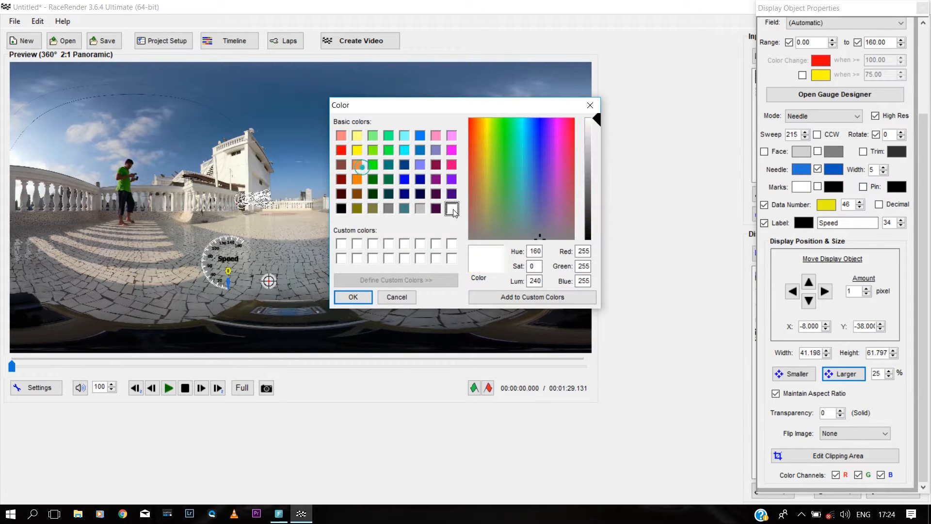
left_click(353, 297)
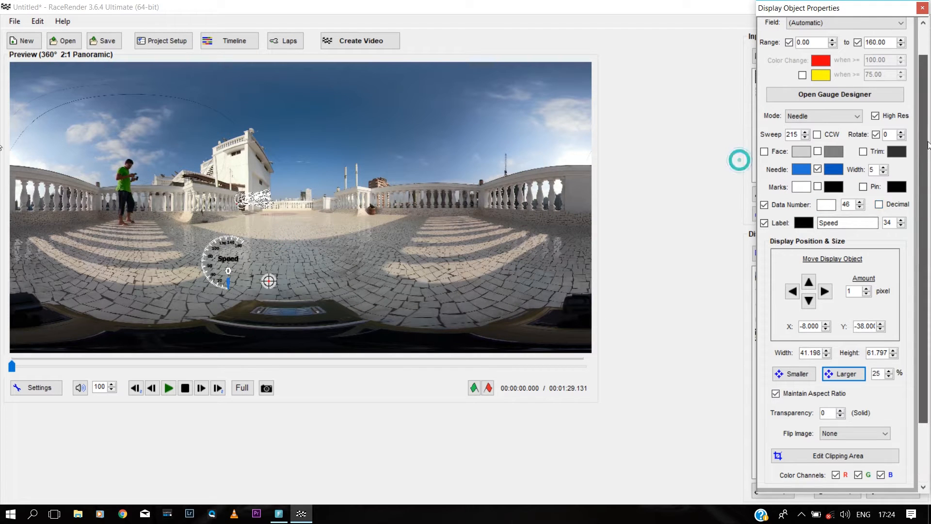
left_click_drag(927, 140, 923, 113)
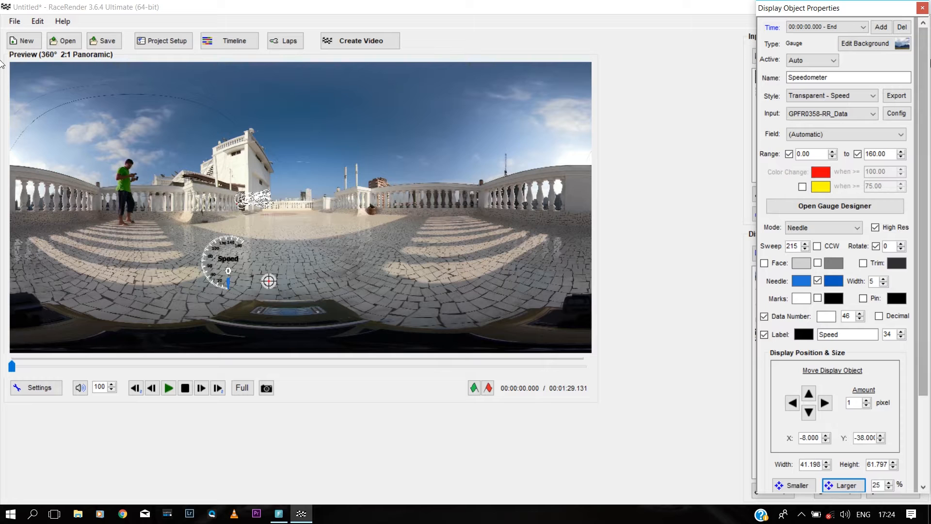
left_click(919, 9)
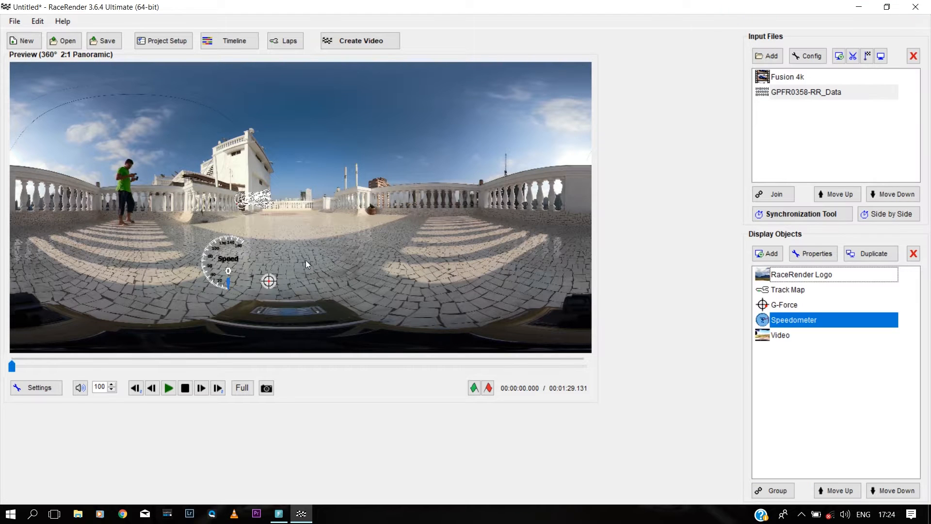
Step: Turn off the G-Force object's filled background and shift the crosshair slightly left
double_click(788, 306)
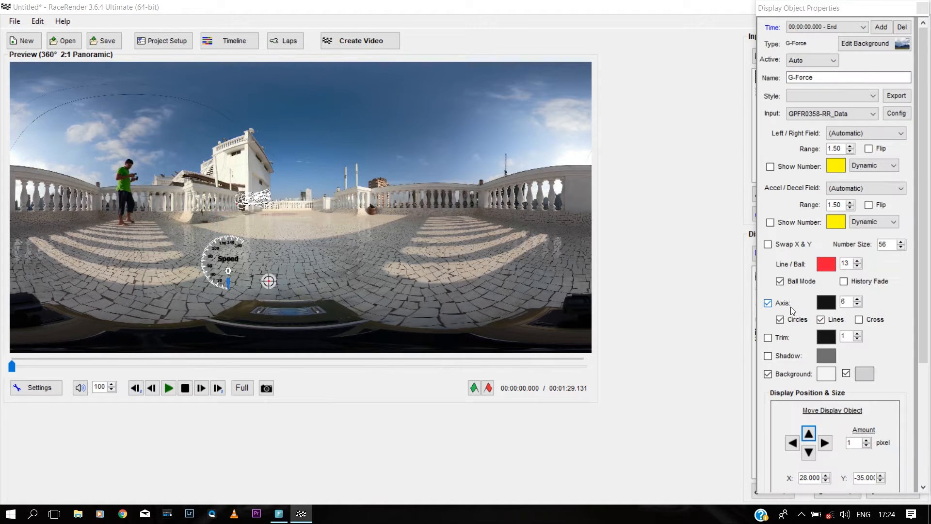
left_click(925, 205)
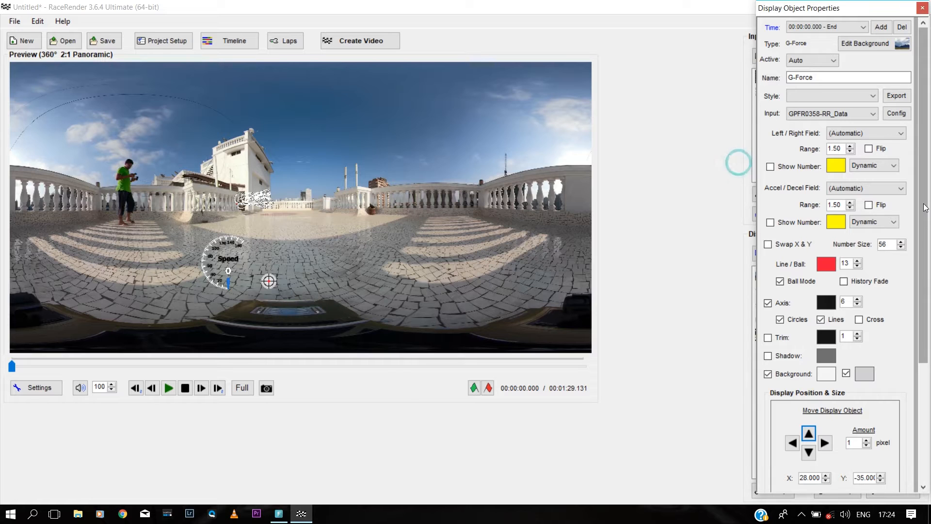
left_click(777, 375)
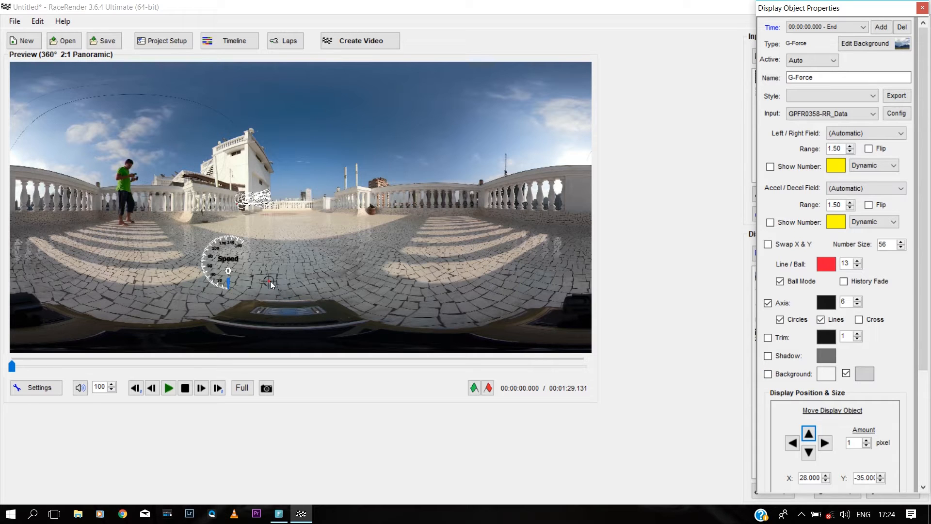
left_click_drag(270, 281, 263, 281)
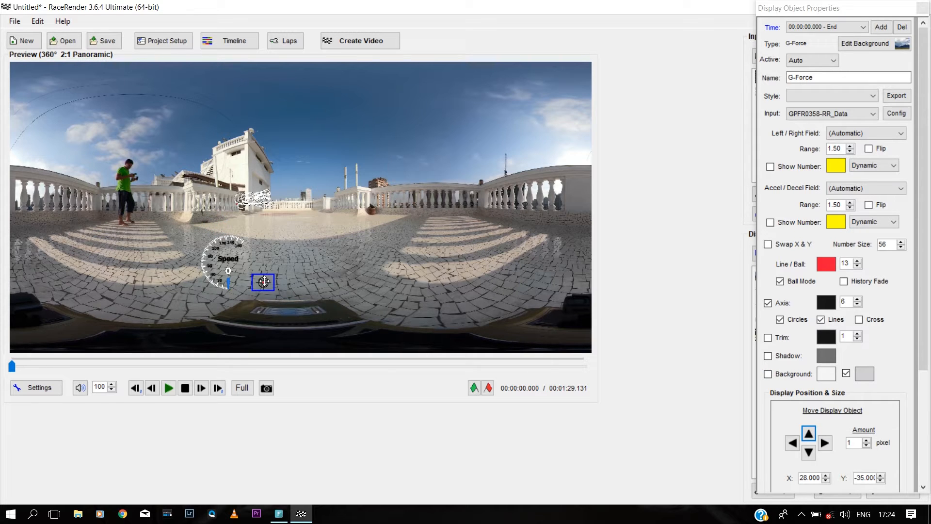
Step: Show the axis on the G-Force display and enlarge the crosshair three steps
left_click(767, 303)
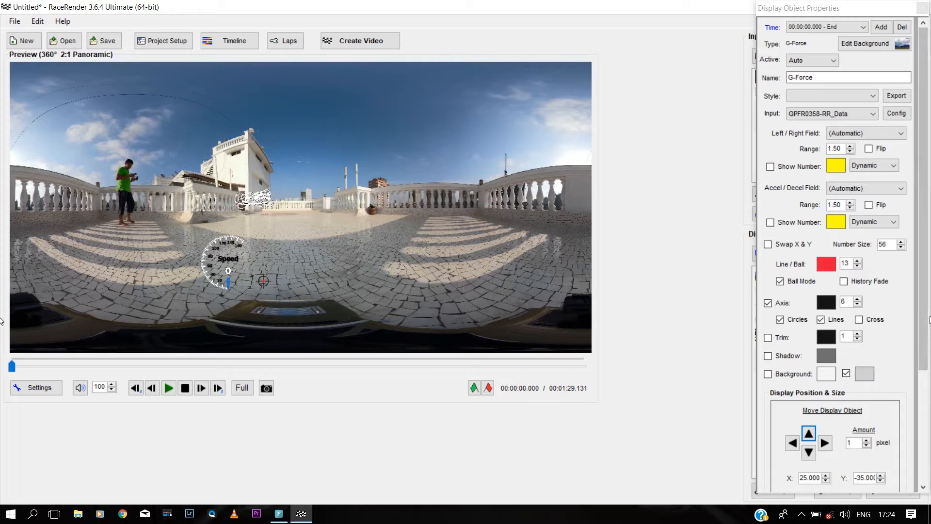
scroll(741, 252, "down", 2)
left_click(855, 427)
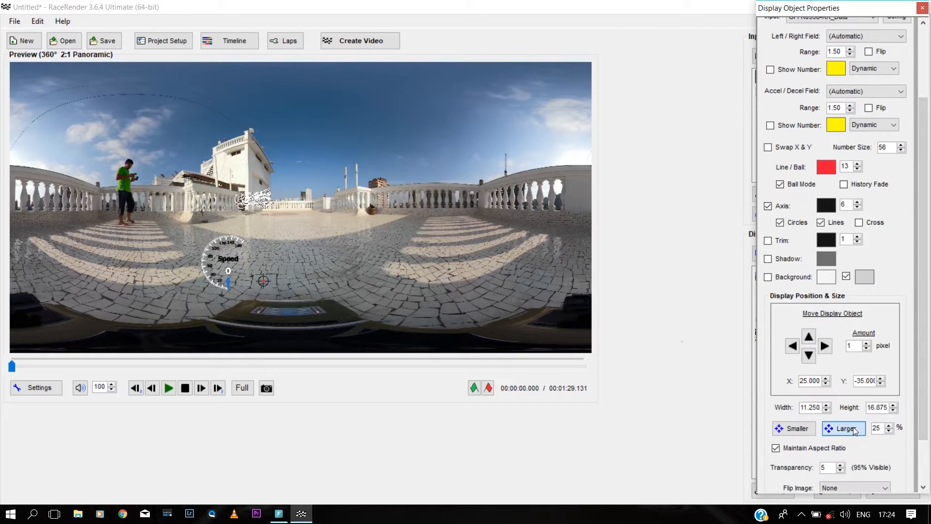
left_click(856, 427)
left_click(855, 428)
left_click(855, 427)
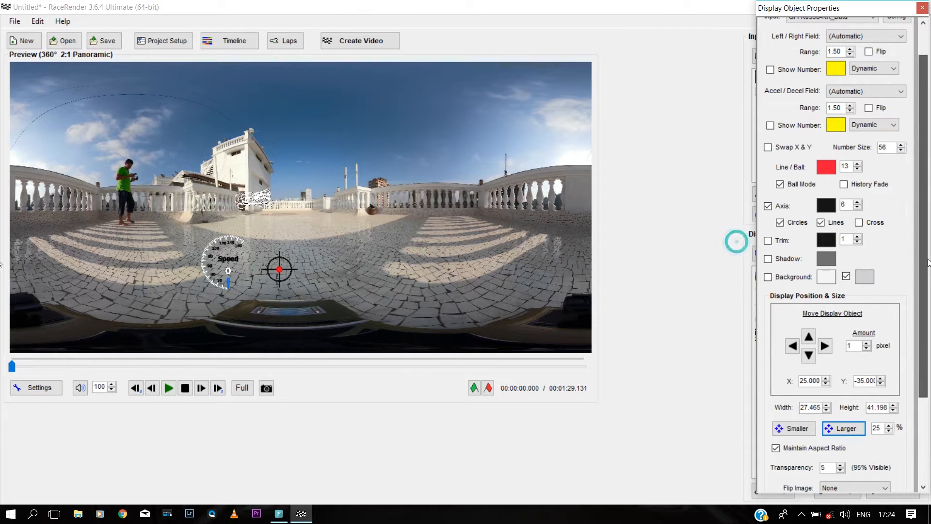
scroll(735, 241, "up", 2)
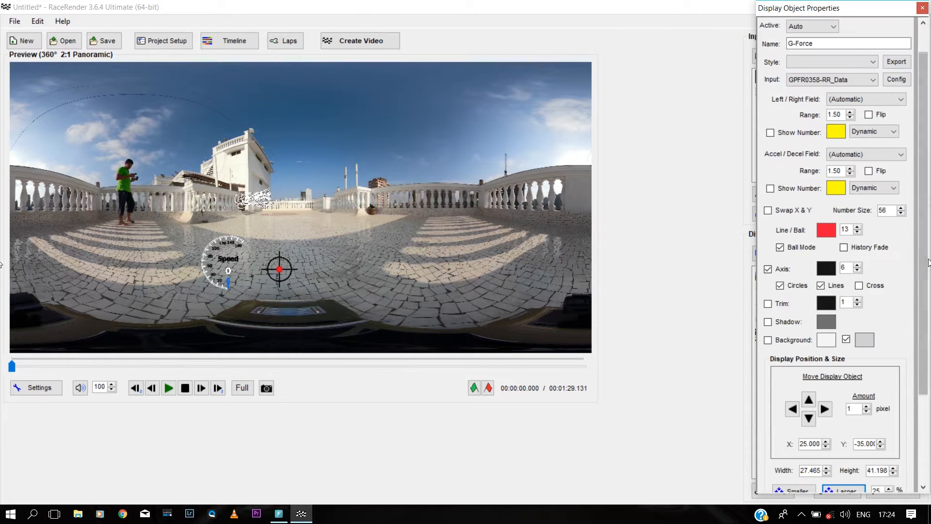
Step: Show the G-Force left/right number in white
left_click(772, 134)
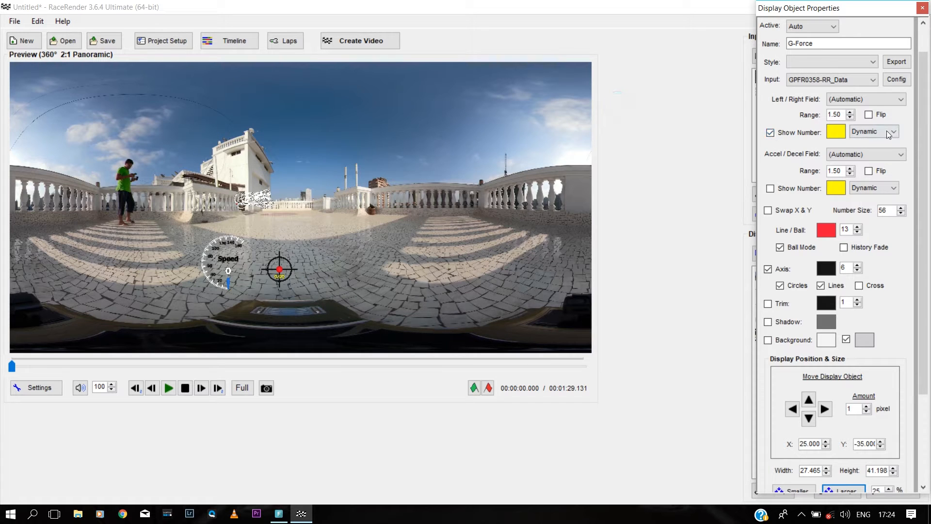
left_click(840, 133)
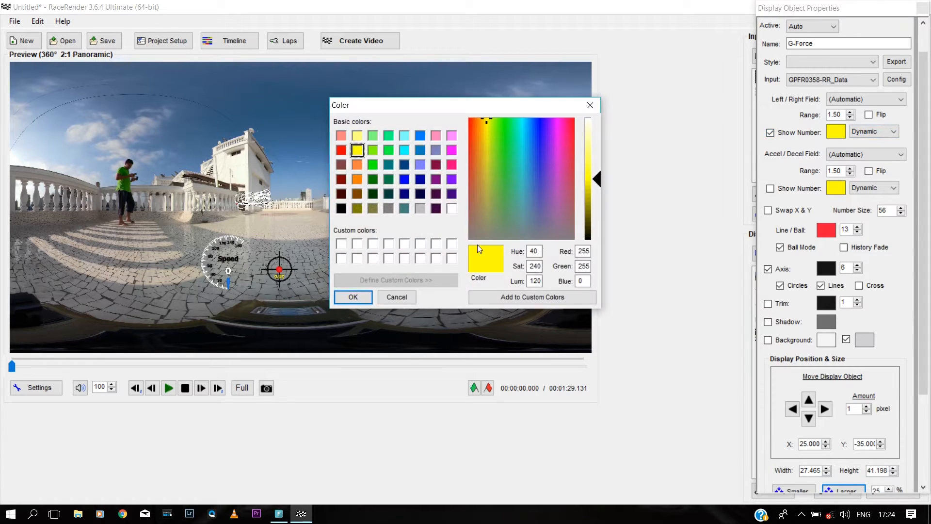
left_click(452, 208)
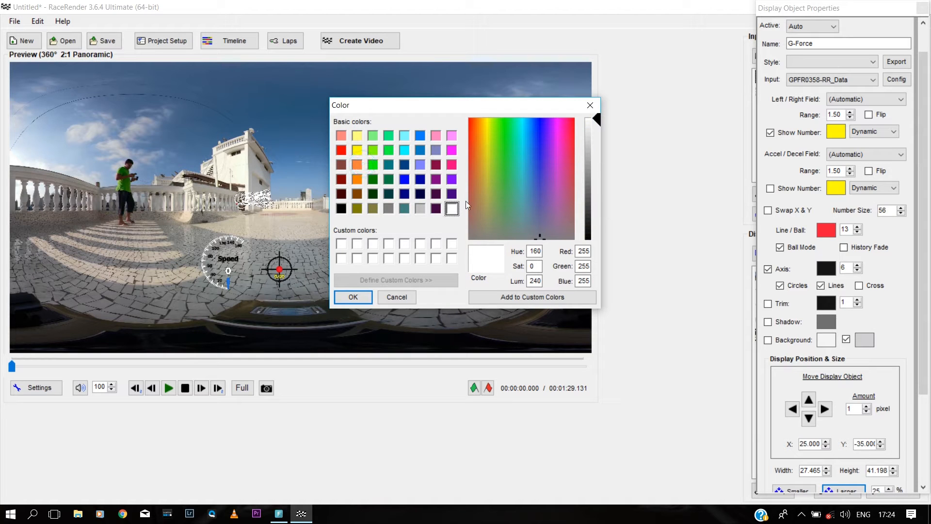
left_click(363, 298)
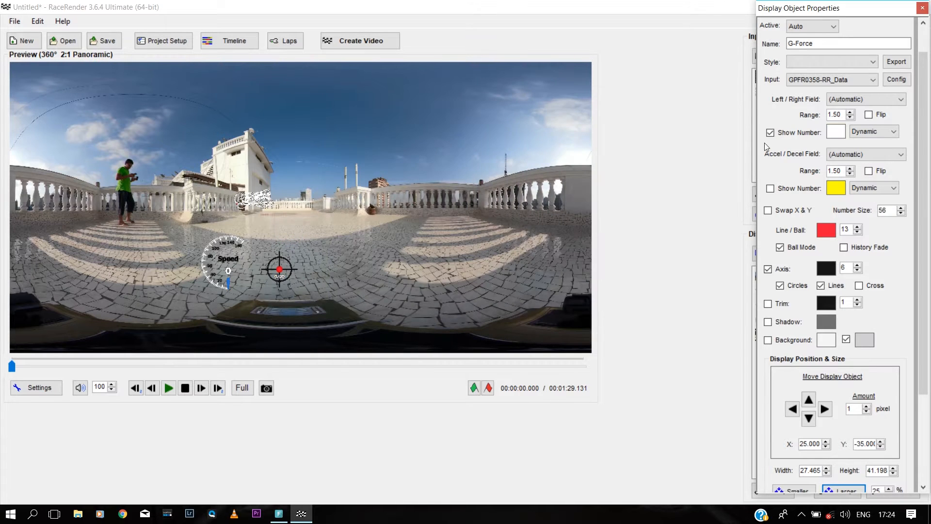
Step: Nudge the speed gauge slightly right to X 12, then reselect the G-Force crosshair
left_click(240, 274)
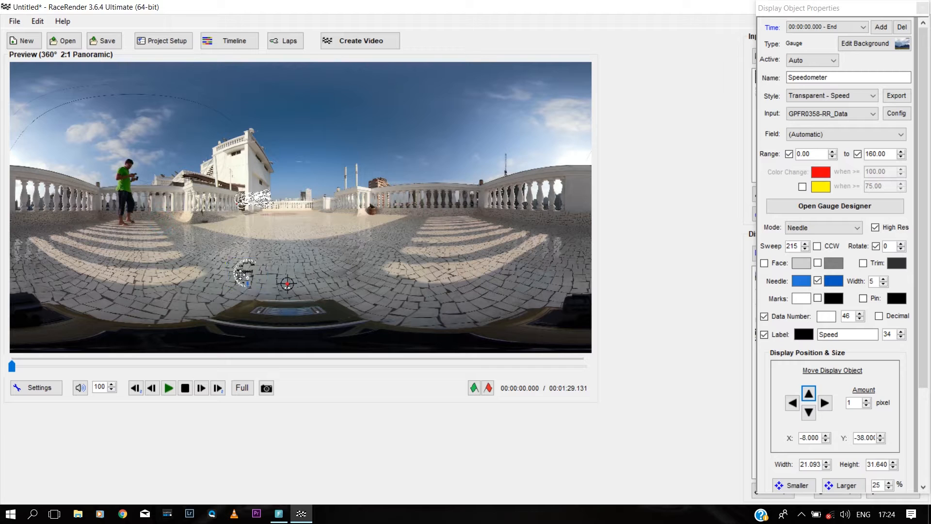
left_click_drag(240, 275, 245, 276)
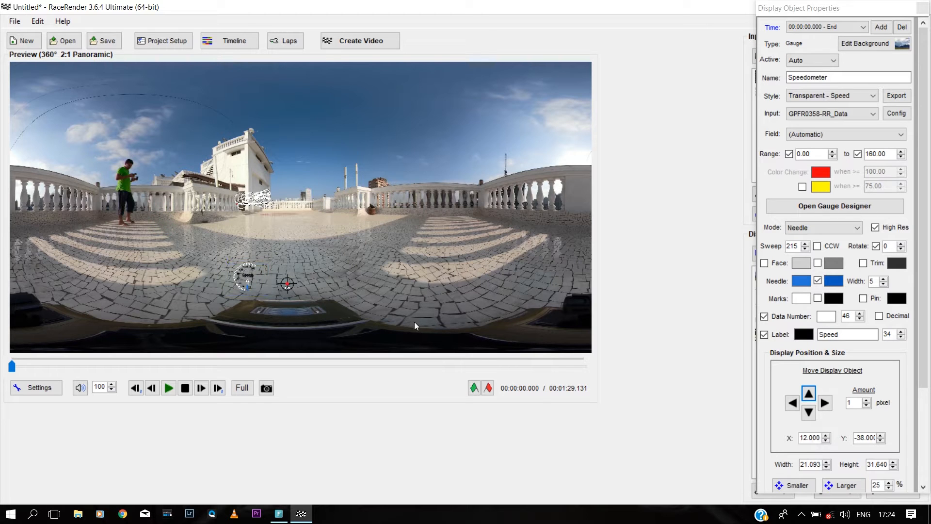
left_click(287, 283)
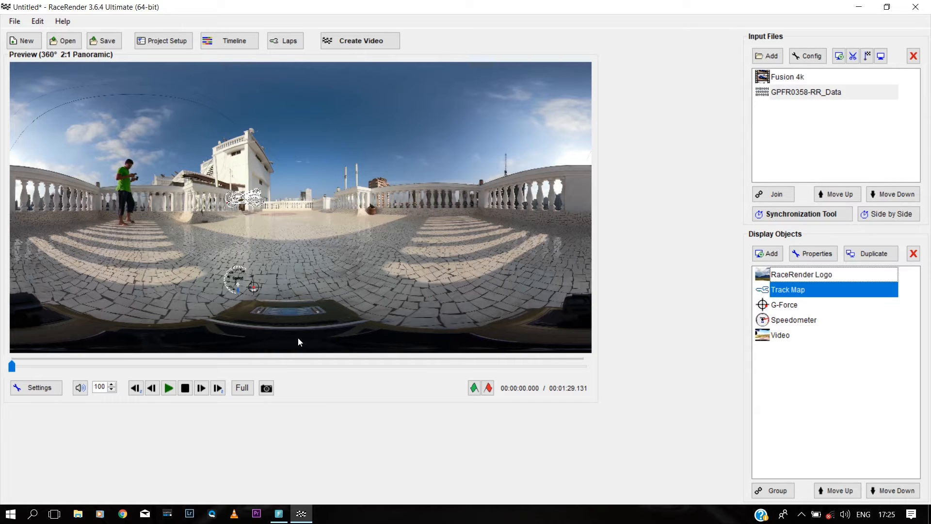
Step: Add a Blue Screen rectangle Shape and move it to the preview's top-left
left_click(768, 253)
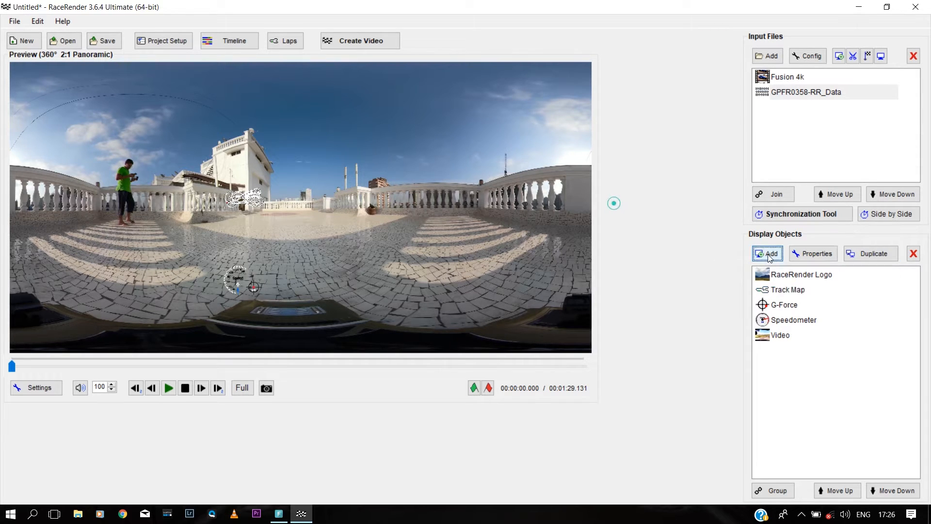
left_click(496, 150)
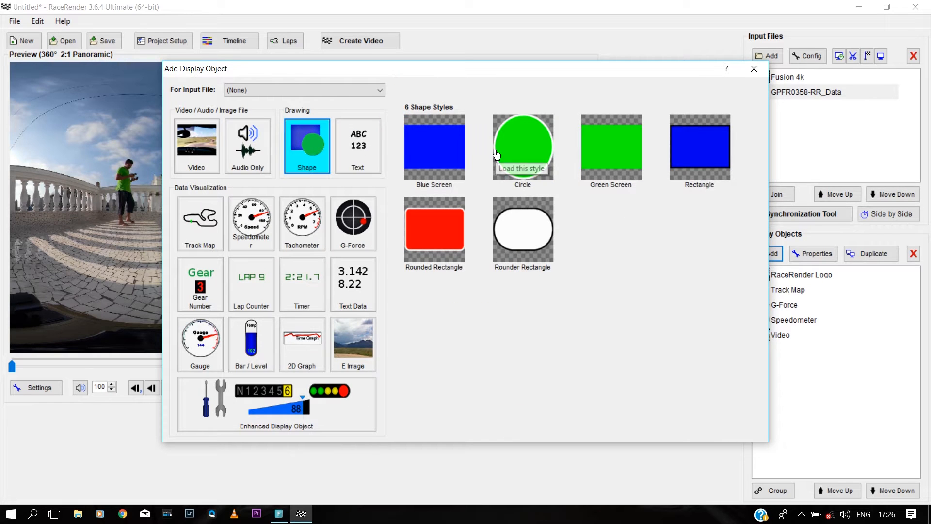
left_click(441, 156)
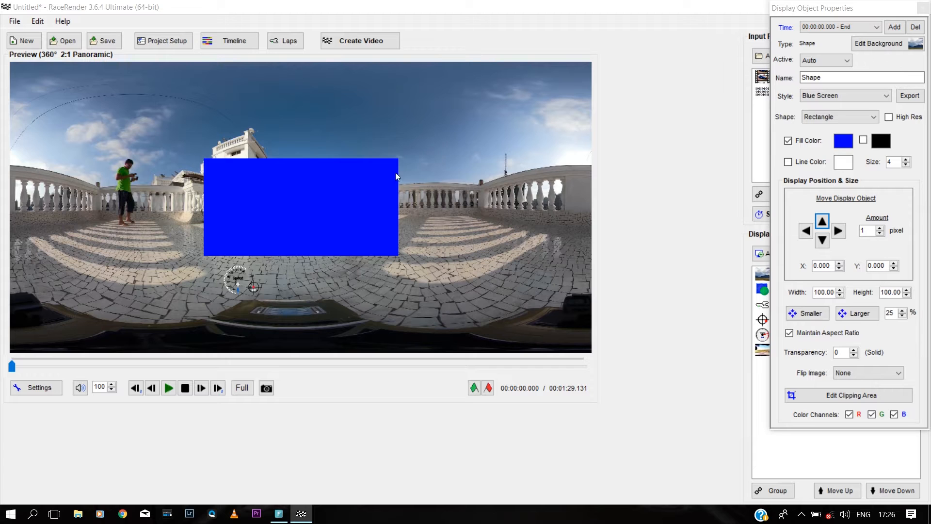
left_click_drag(279, 146, 172, 100)
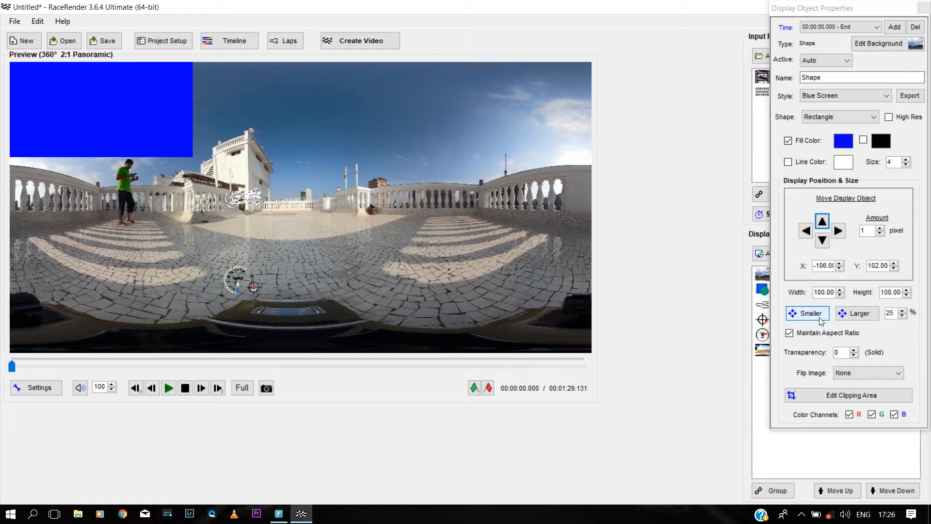
Step: Enlarge the blue rectangle to 300, position it over the whole panorama, and close its settings
left_click(846, 315)
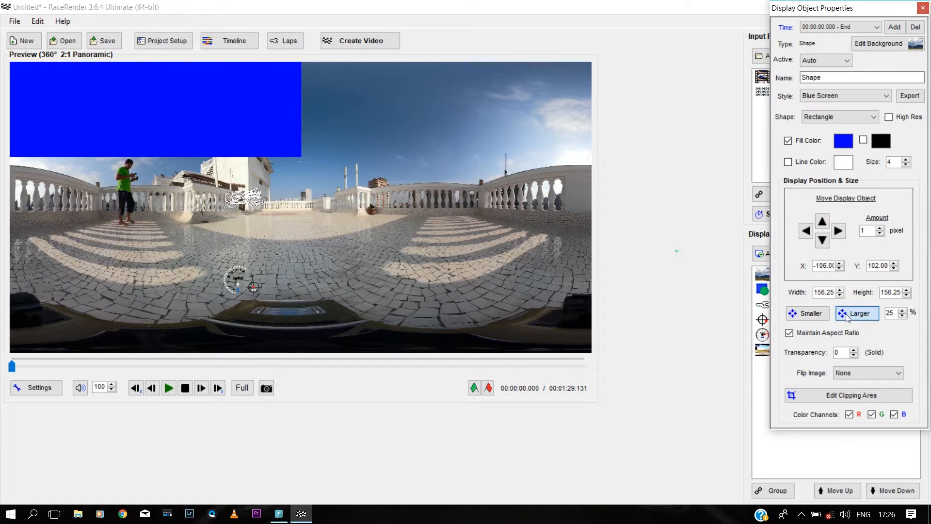
left_click(846, 316)
left_click(846, 315)
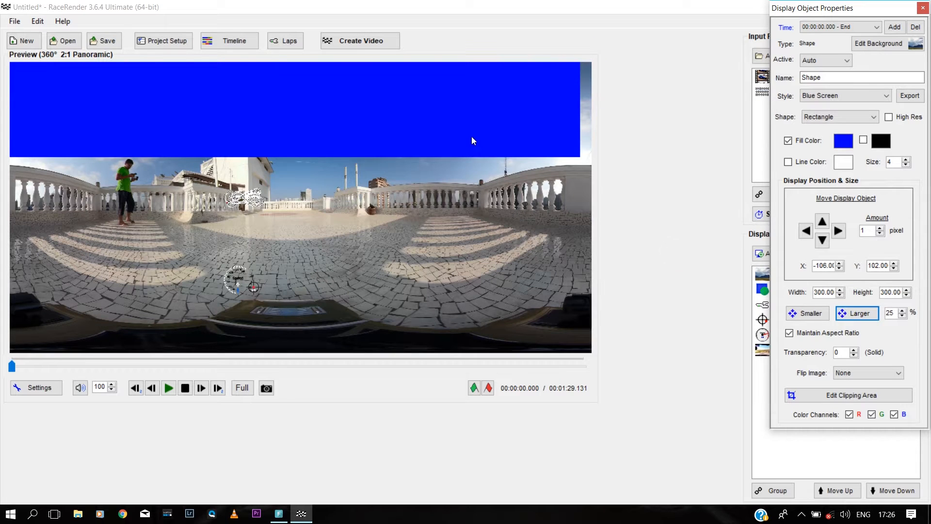
left_click_drag(472, 136, 483, 332)
left_click(656, 187)
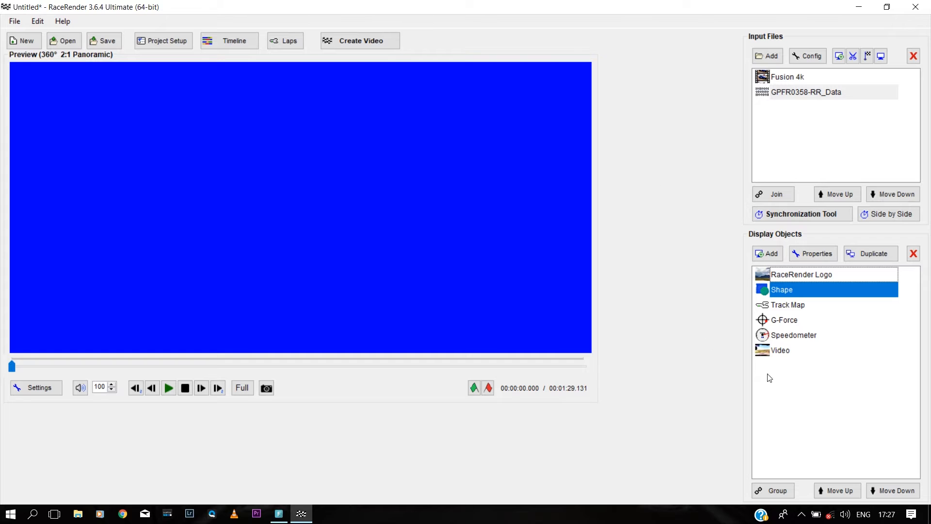
Step: Move the Shape layer to the bottom, then up one so it sits just above Video
left_click(893, 491)
left_click(893, 491)
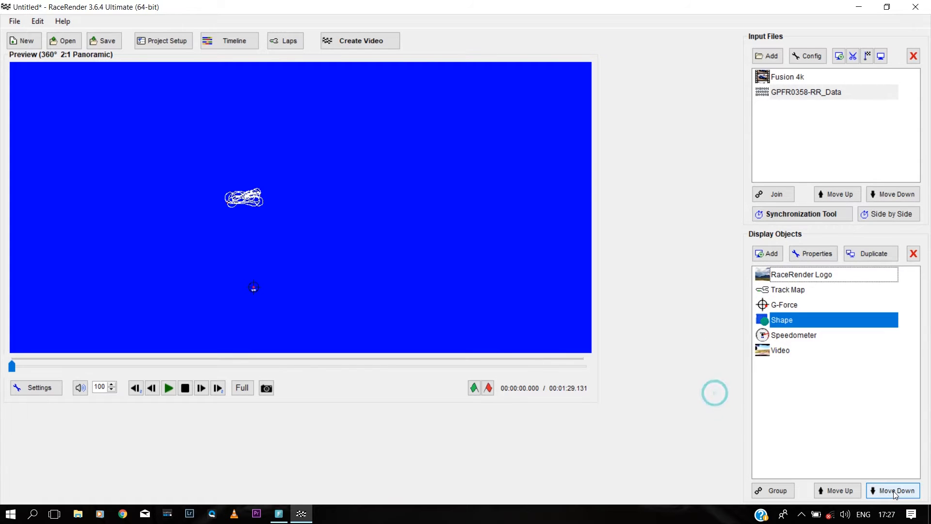
left_click(893, 491)
left_click(894, 490)
left_click(847, 491)
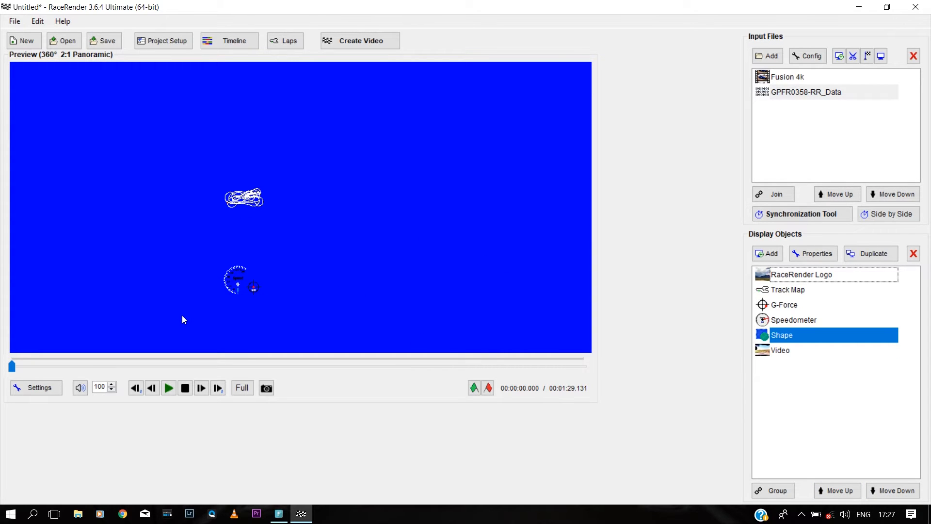
left_click(787, 354)
left_click(777, 335)
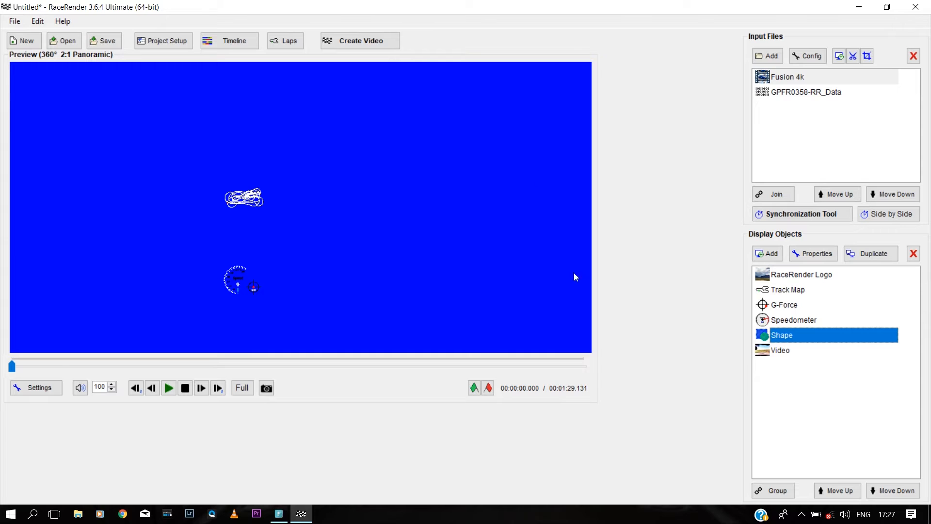
Step: Save the RaceRender project as 'Demo' before creating the video
left_click(366, 46)
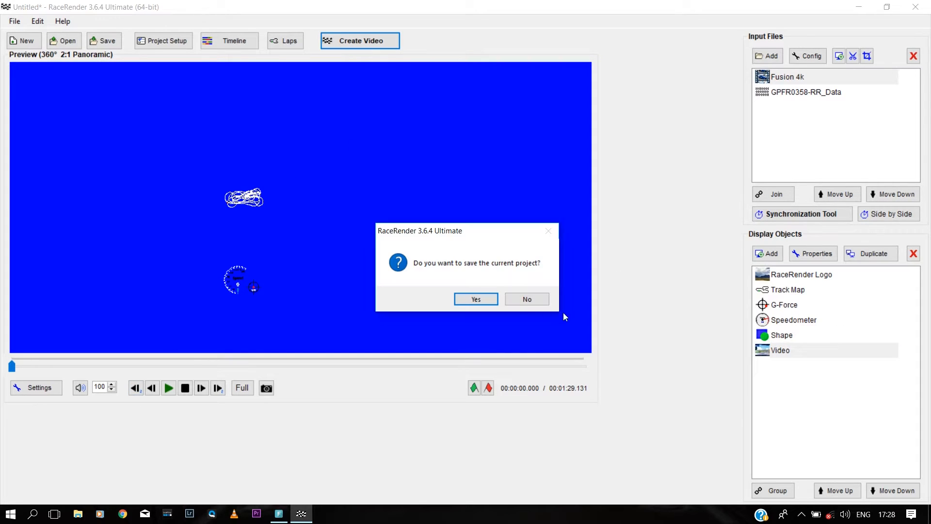
left_click(476, 300)
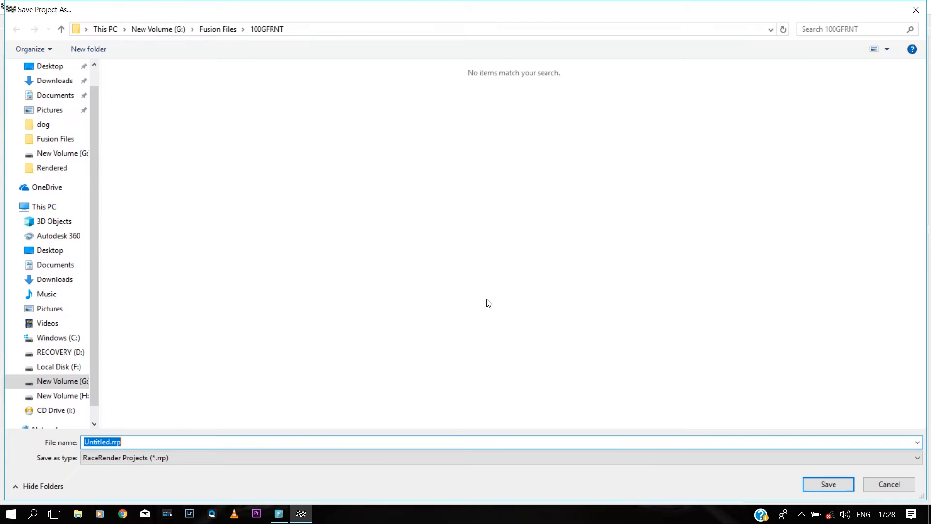
key("BackSpace")
type("Demo")
left_click(820, 483)
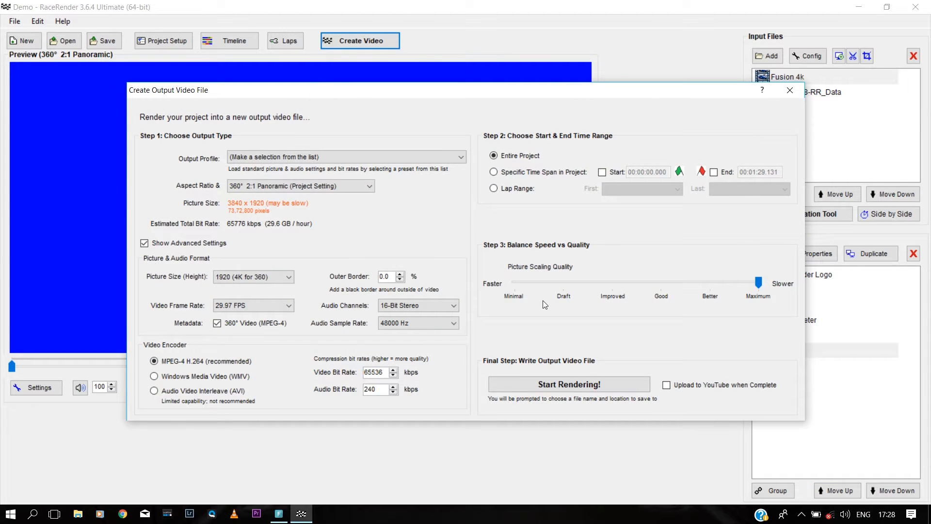
Step: Render the 360° output video to Demo.mp4 and acknowledge the completion message
left_click(583, 385)
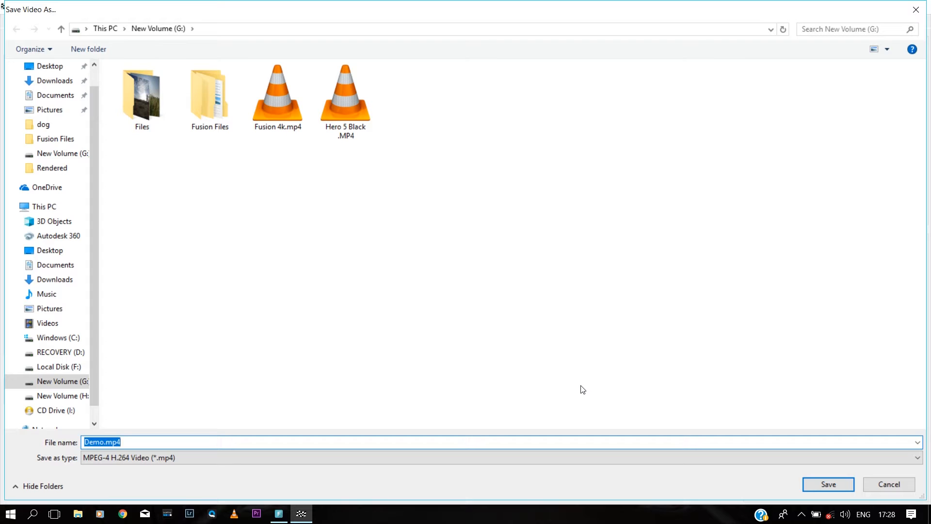
left_click(843, 485)
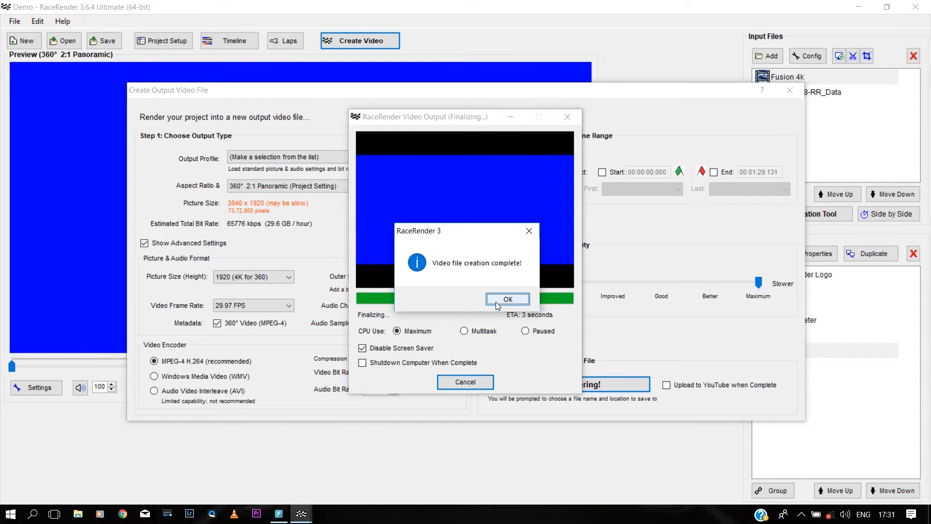
left_click(496, 303)
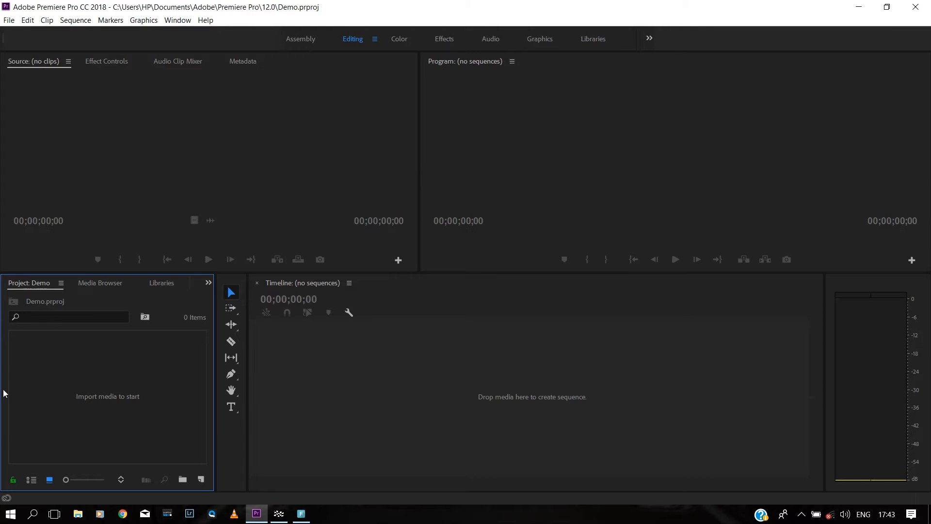
Step: Open New Volume (G:) in File Explorer and drag Fusion 5k.mov into the Premiere project
left_click(80, 518)
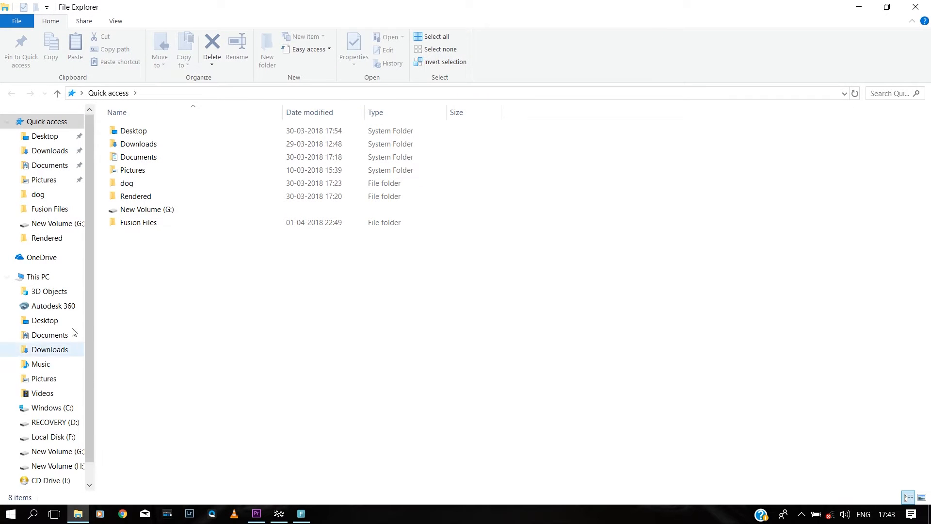
left_click(62, 278)
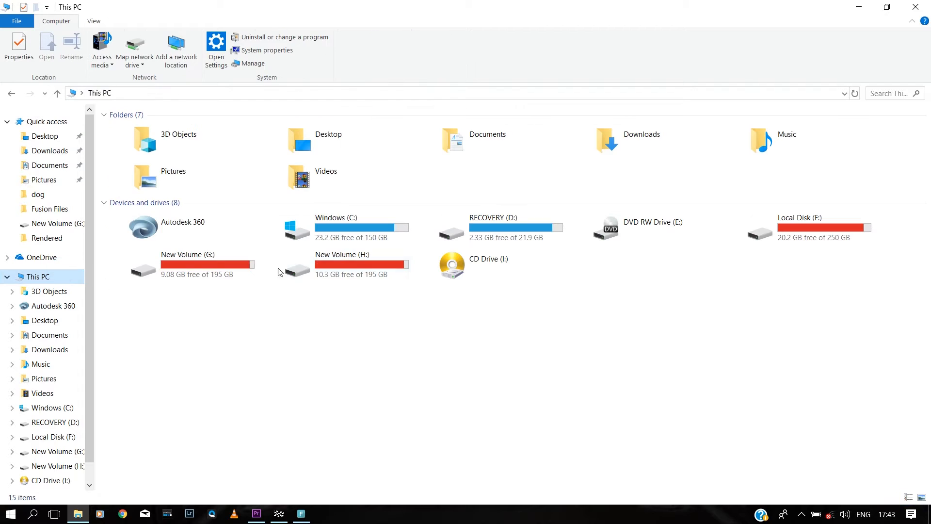
double_click(173, 274)
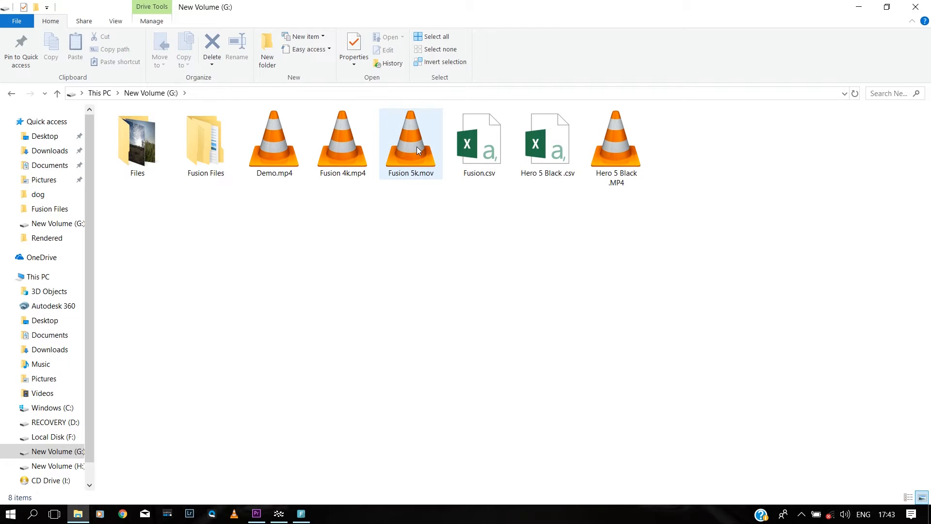
left_click_drag(417, 147, 127, 417)
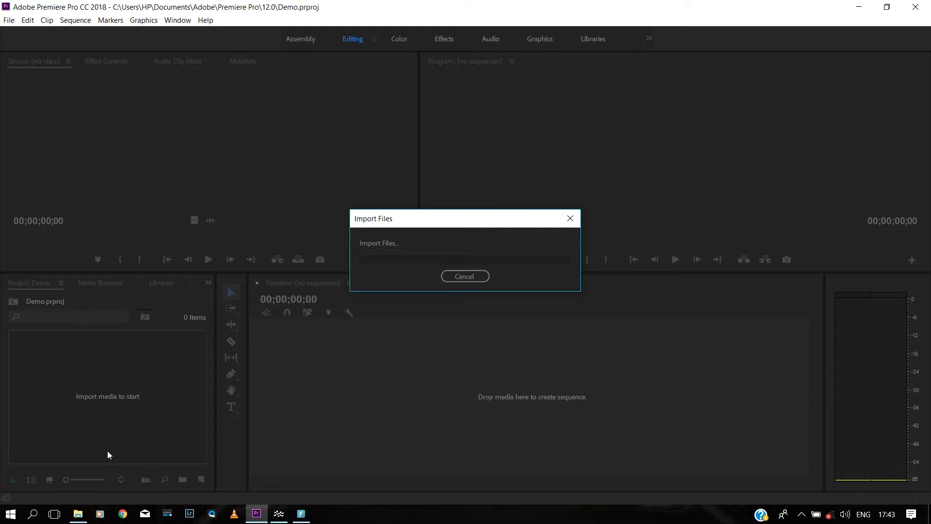
Step: Drag Demo.mp4 from the G: drive into the Premiere project as well
left_click(77, 514)
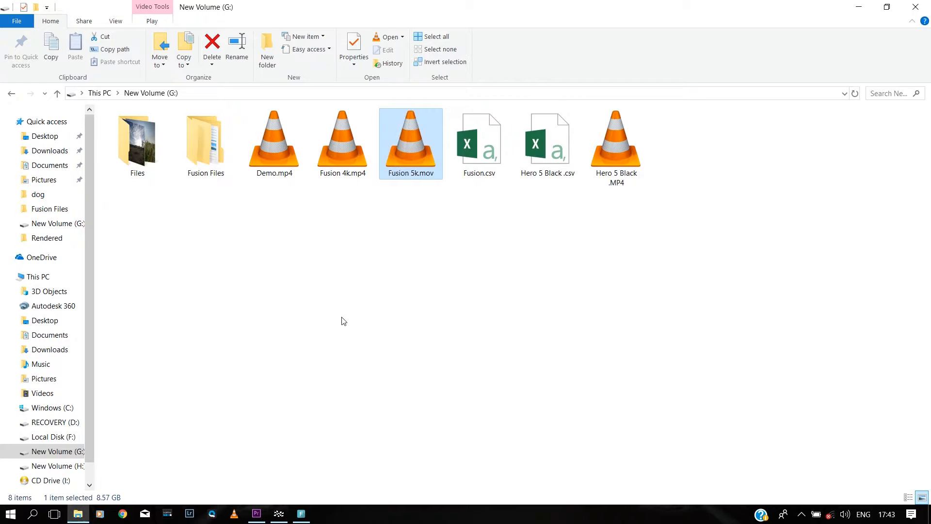
left_click(343, 321)
left_click_drag(267, 137, 161, 428)
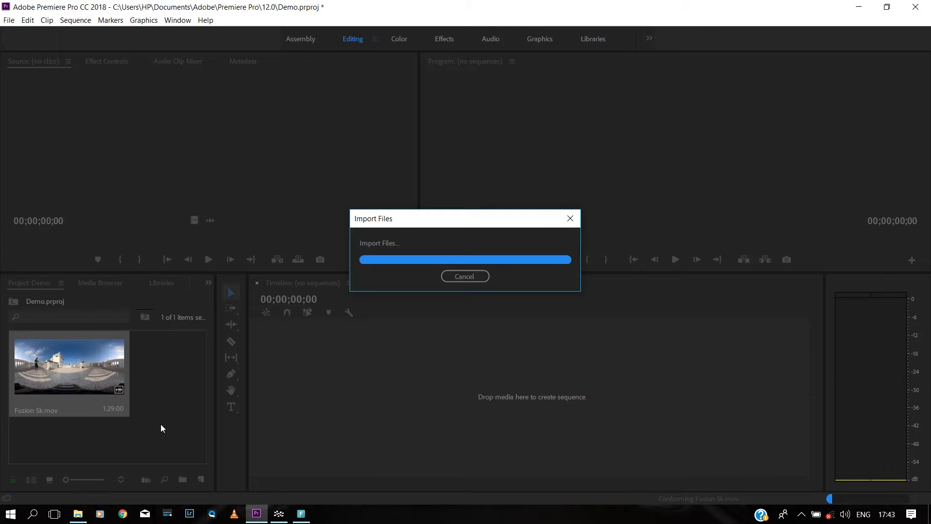
Step: Create the Fusion 5k sequence by dropping Fusion 5k.mov onto the empty timeline
left_click(141, 446)
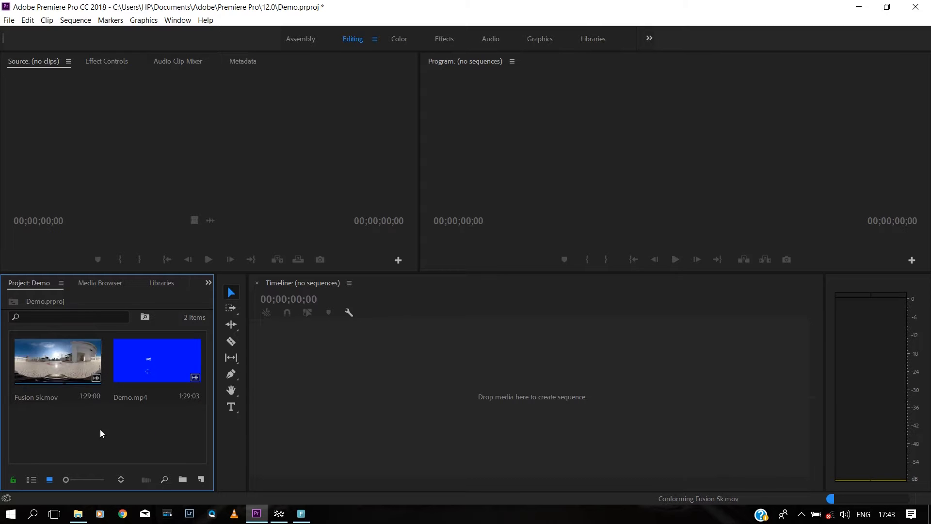
left_click_drag(60, 364, 277, 378)
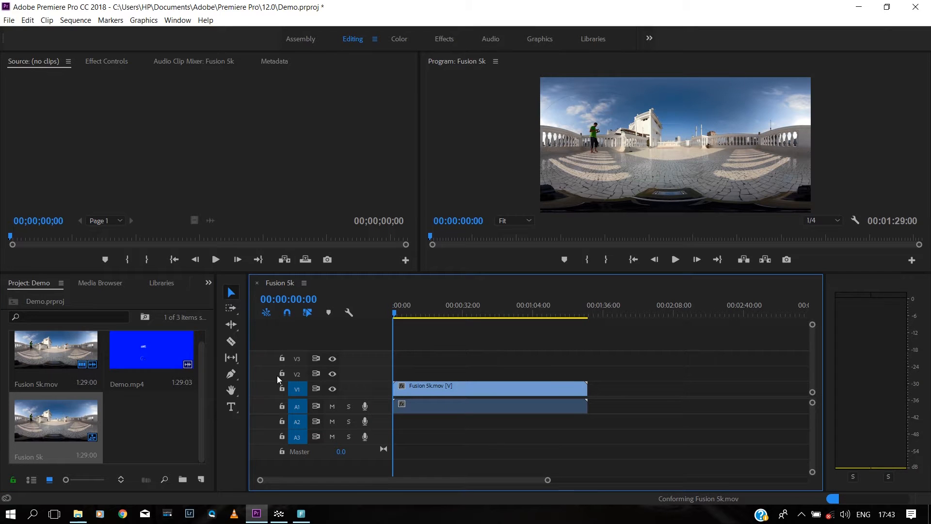
left_click(179, 418)
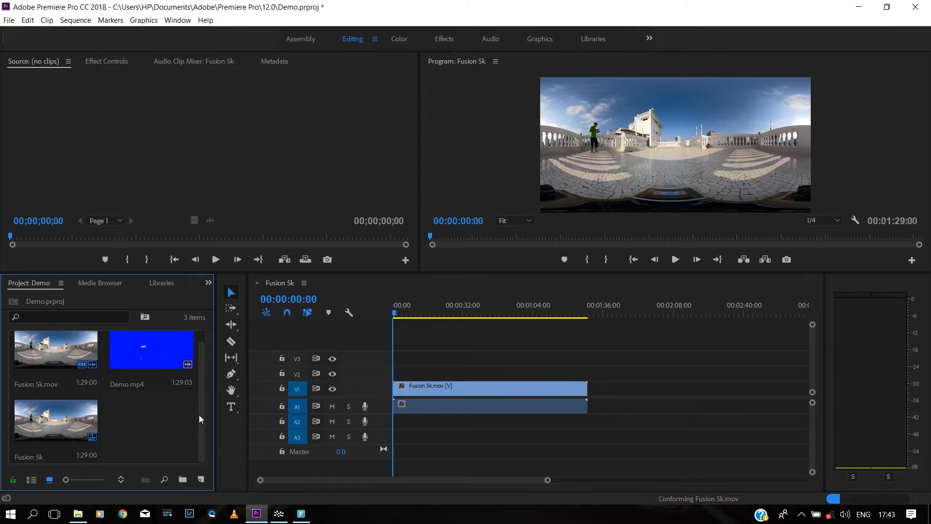
scroll(200, 415, "up", 1)
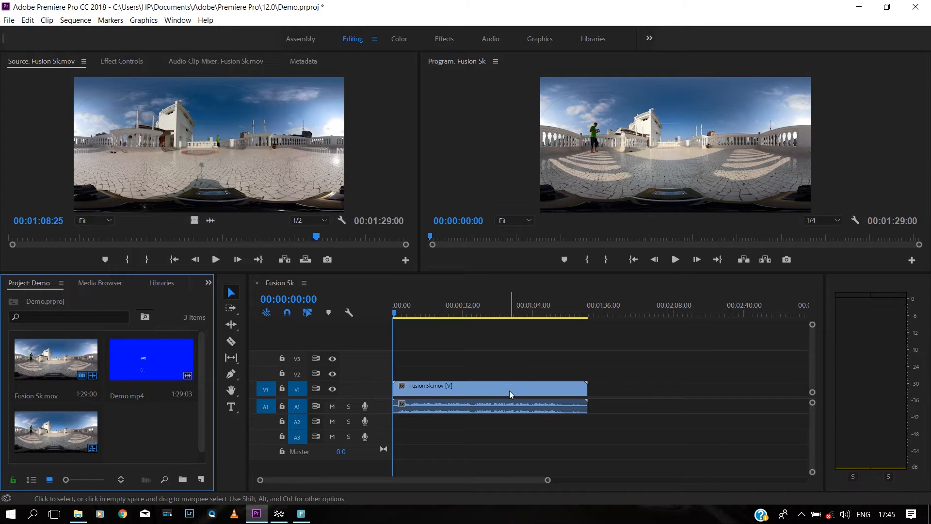
Step: Load Demo.mp4 in the Source monitor from its start and place its video on V2
double_click(165, 344)
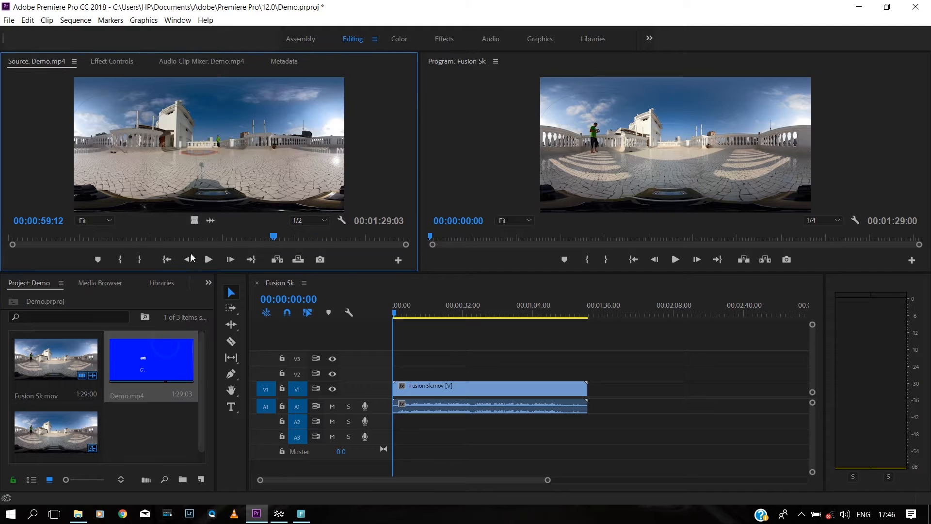
double_click(159, 371)
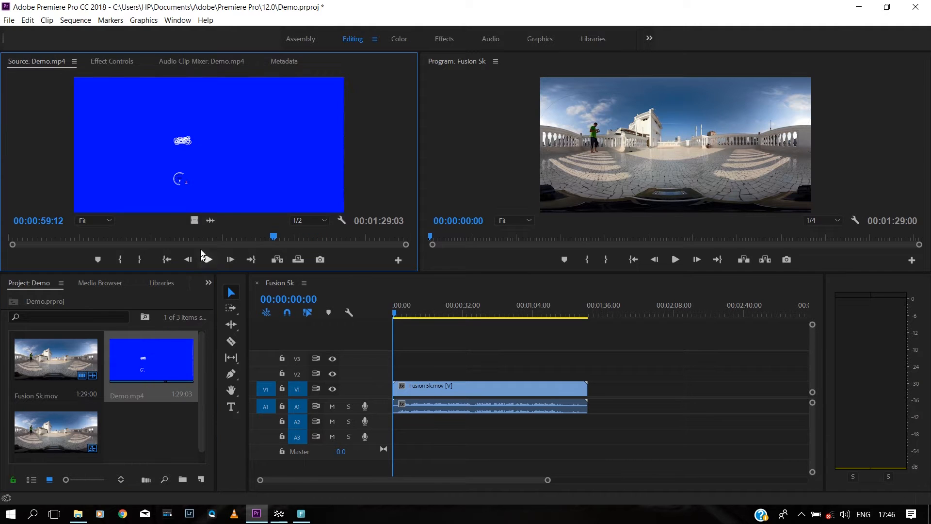
left_click_drag(193, 235, 3, 238)
left_click_drag(194, 221, 381, 378)
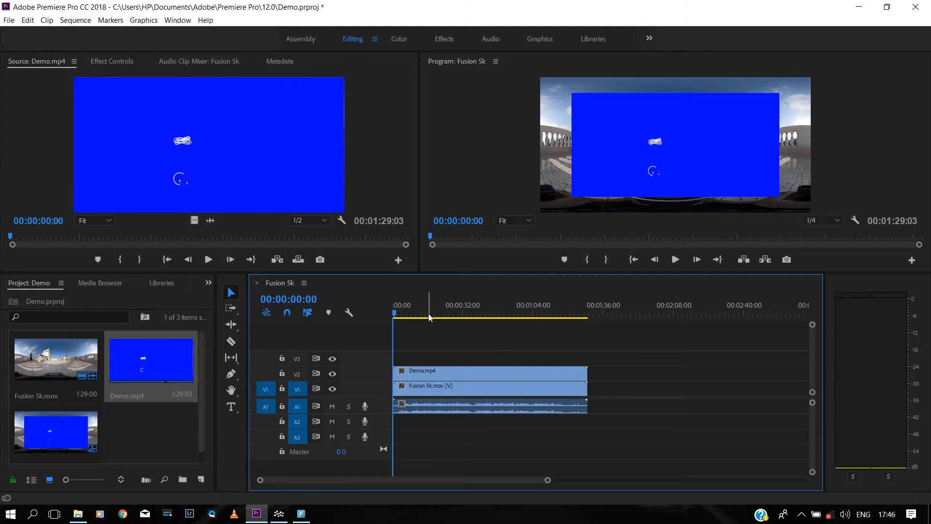
Step: Apply Scale to Frame Size to the Demo.mp4 clip on V2
left_click(470, 371)
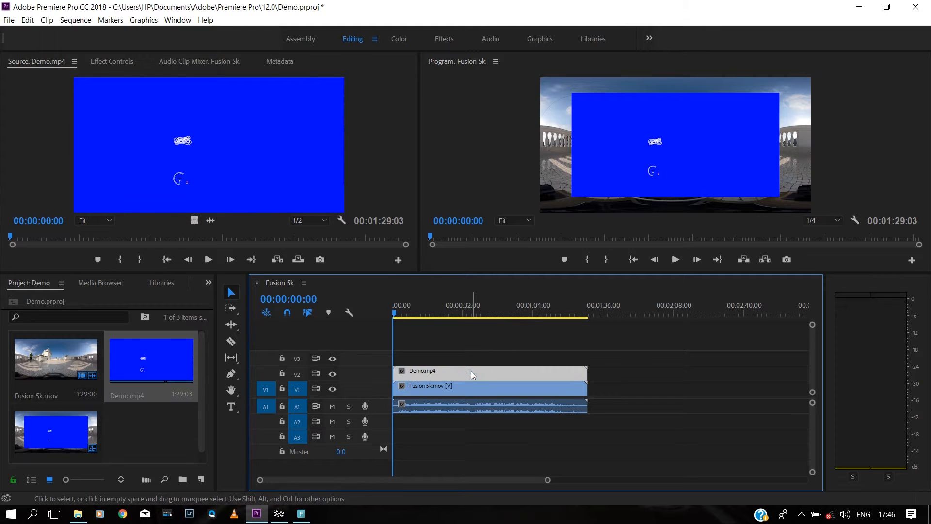
right_click(471, 371)
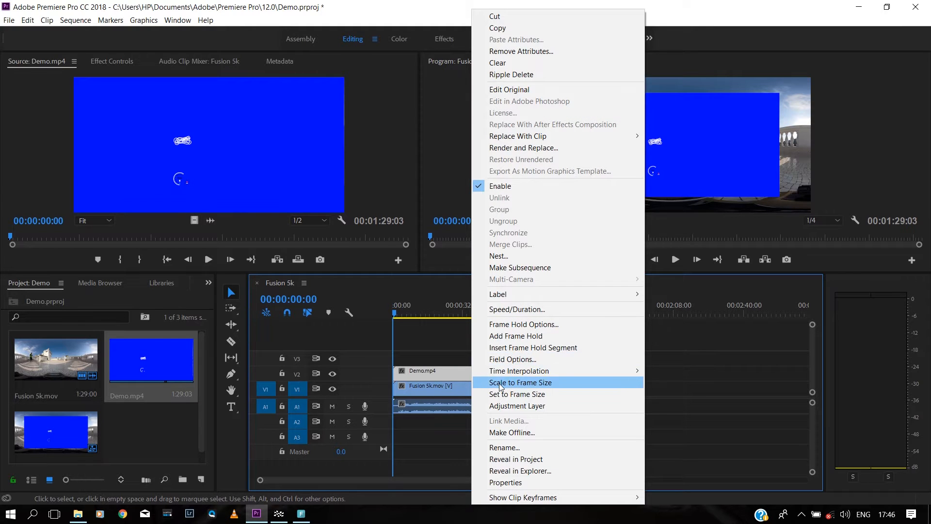
left_click(501, 384)
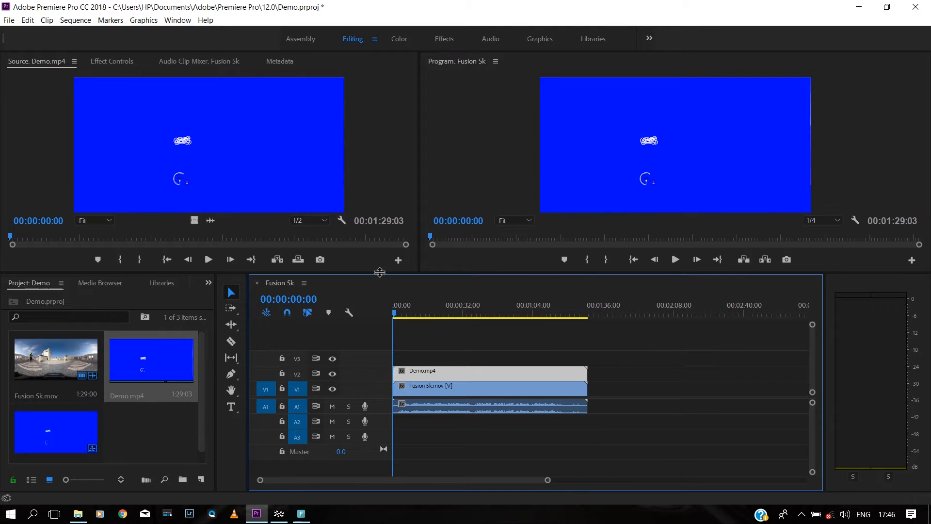
Step: Enlarge the program preview, resize the timeline and project panels, and play back the sequence
left_click_drag(379, 272, 380, 357)
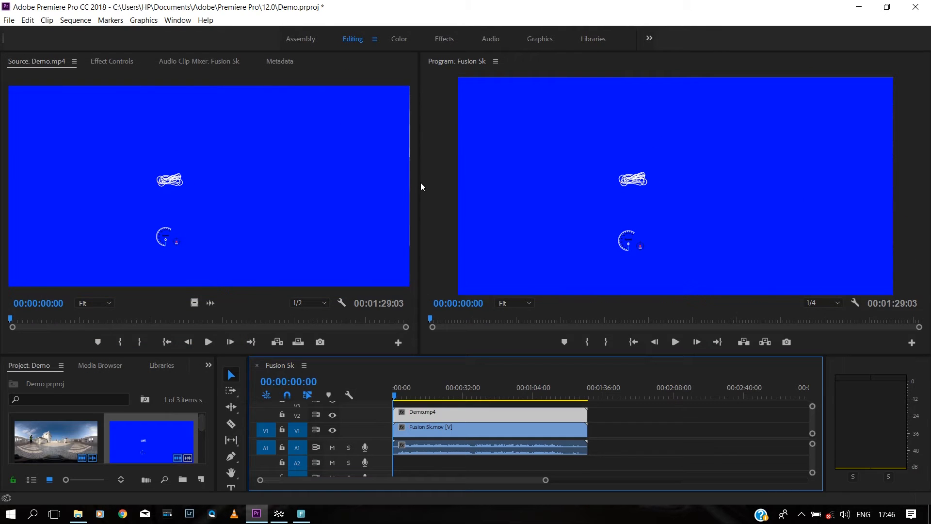
left_click_drag(420, 182, 391, 276)
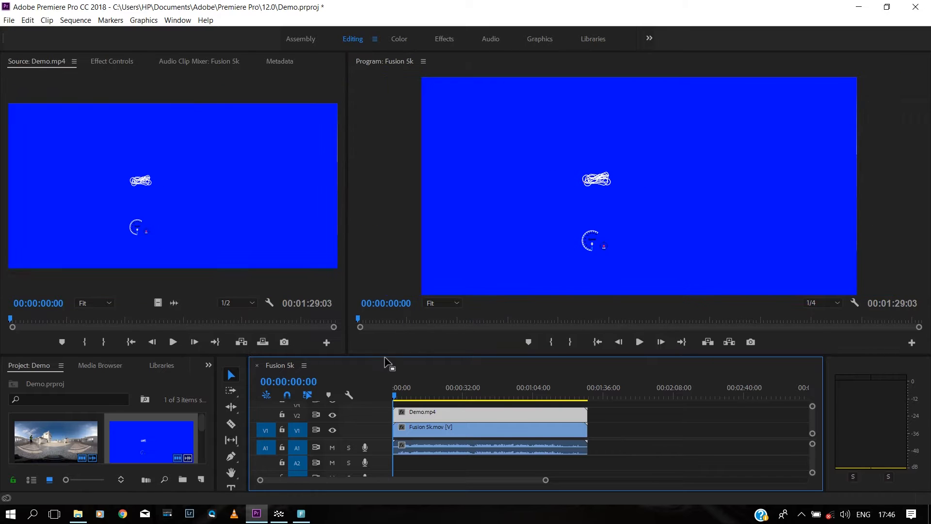
left_click_drag(386, 361, 385, 346)
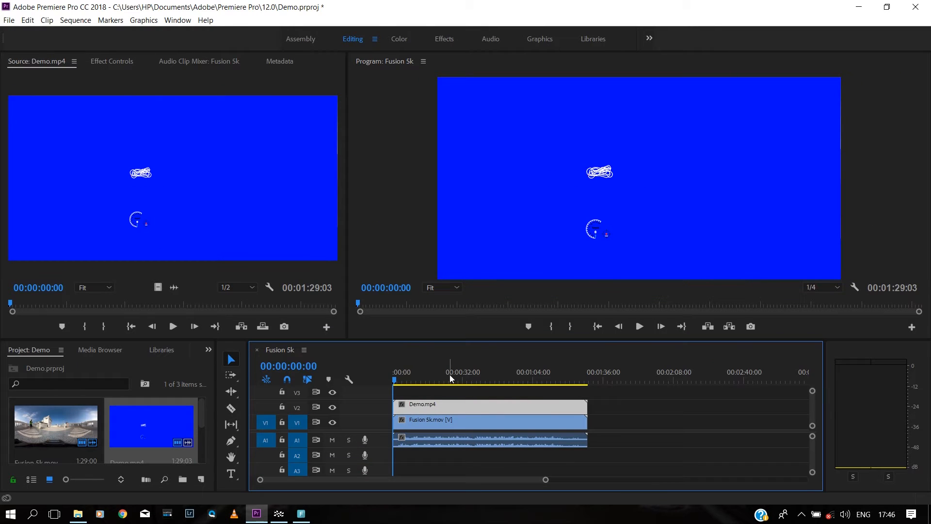
left_click(638, 326)
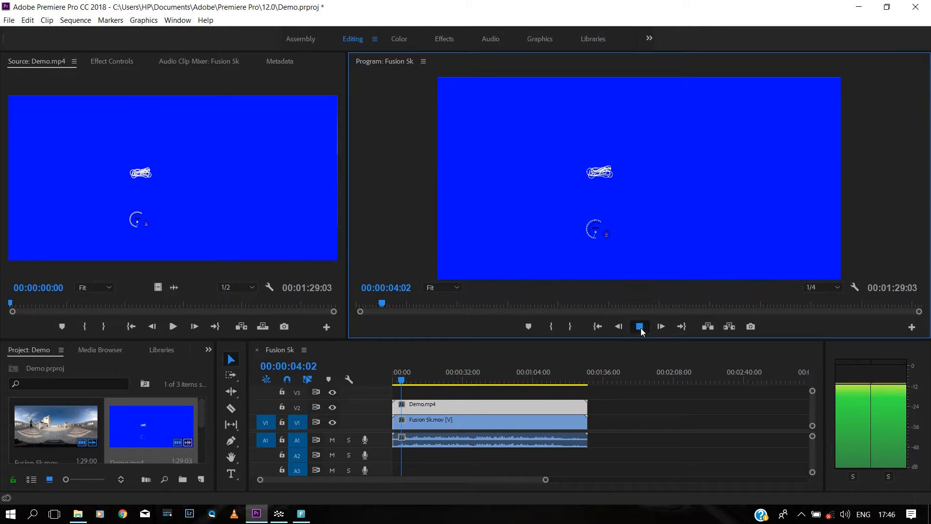
left_click(639, 326)
left_click_drag(401, 381, 334, 377)
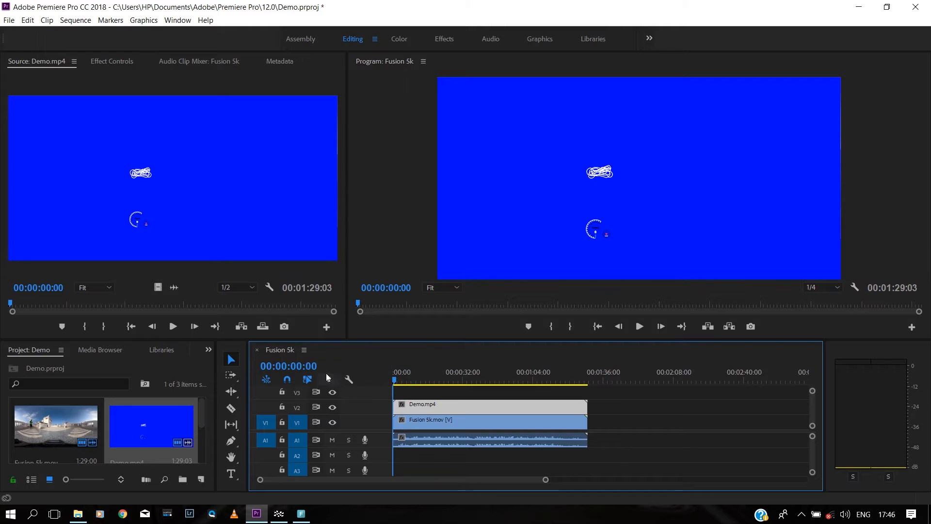
left_click_drag(295, 341, 293, 321)
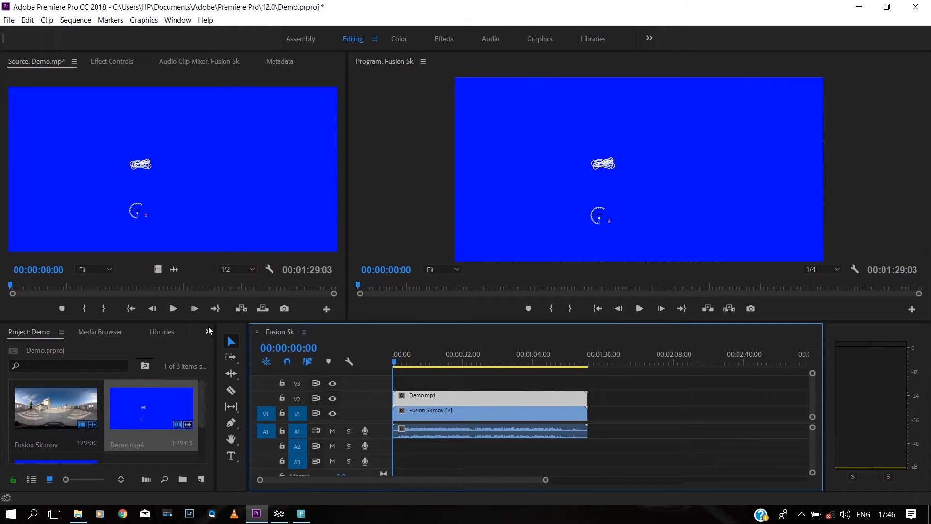
Step: Find Ultra Key through a 'key' search in the Effects library and apply it to Demo.mp4
left_click(208, 331)
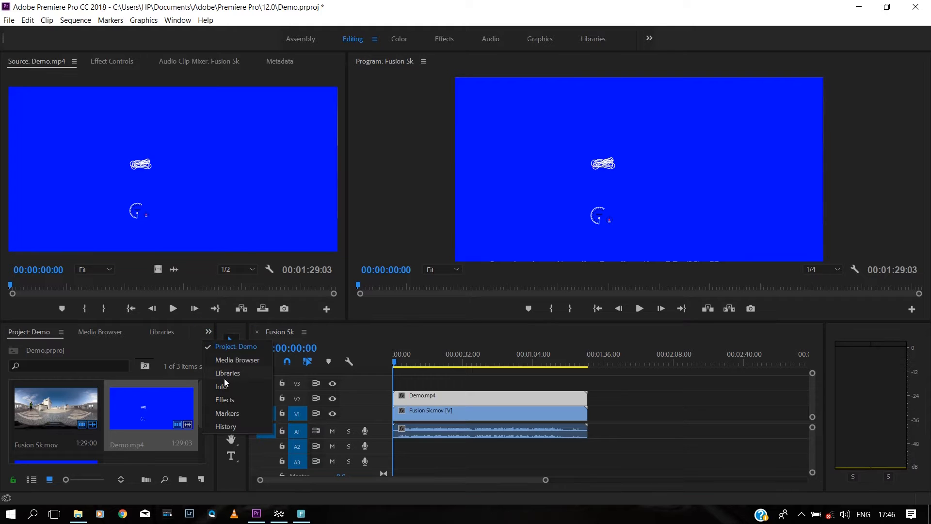
left_click(226, 399)
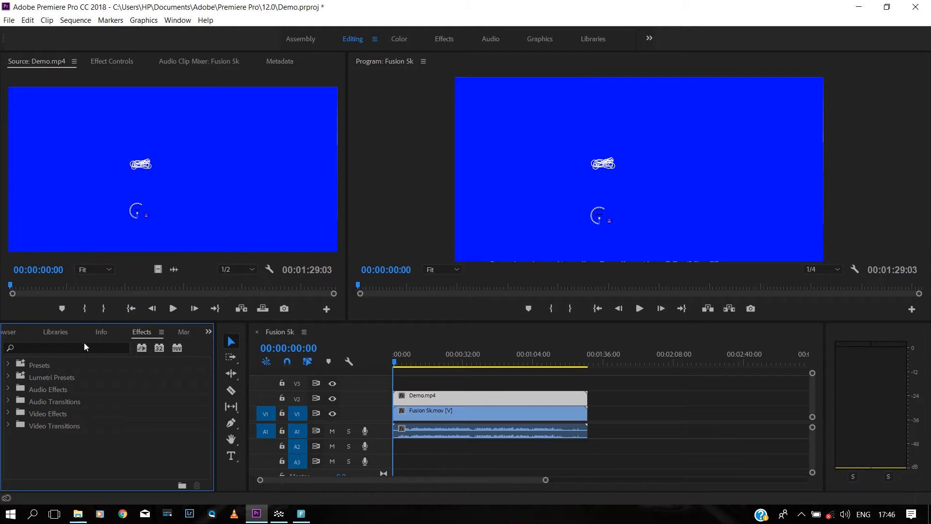
left_click(83, 347)
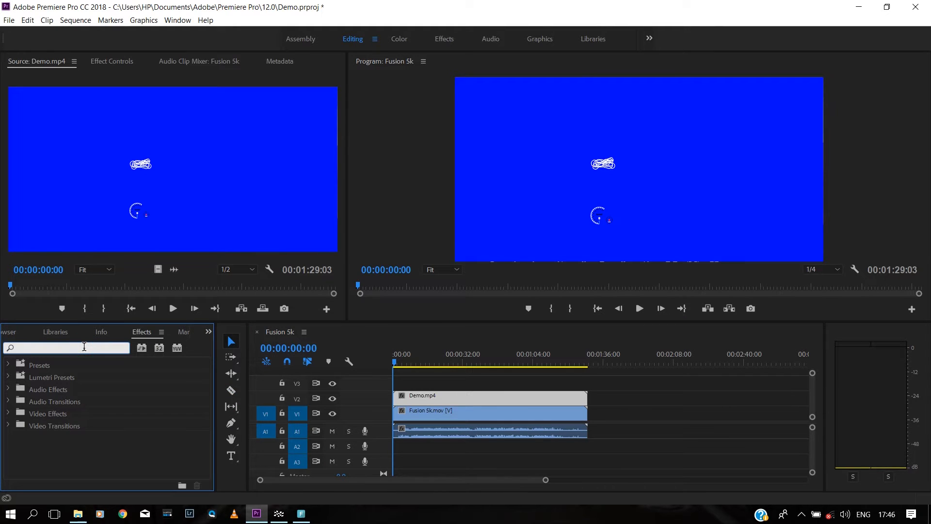
type("ke")
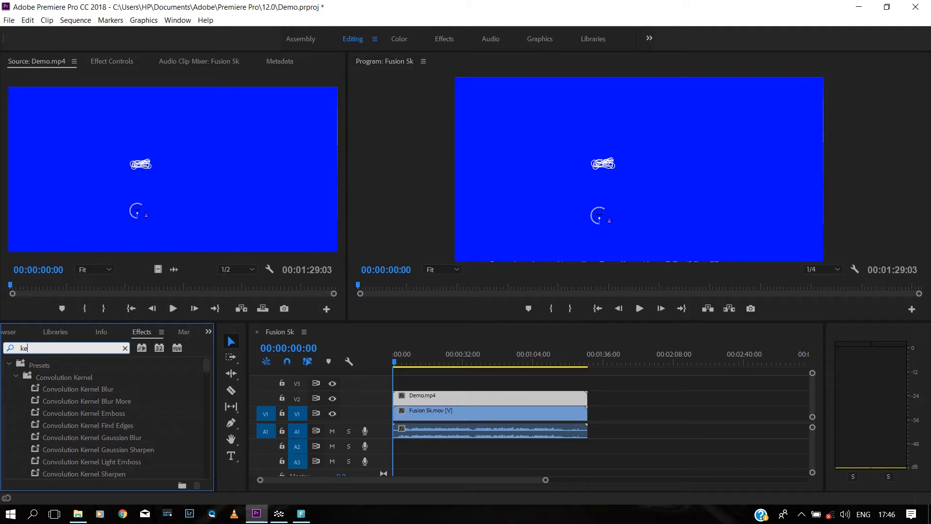
type("y")
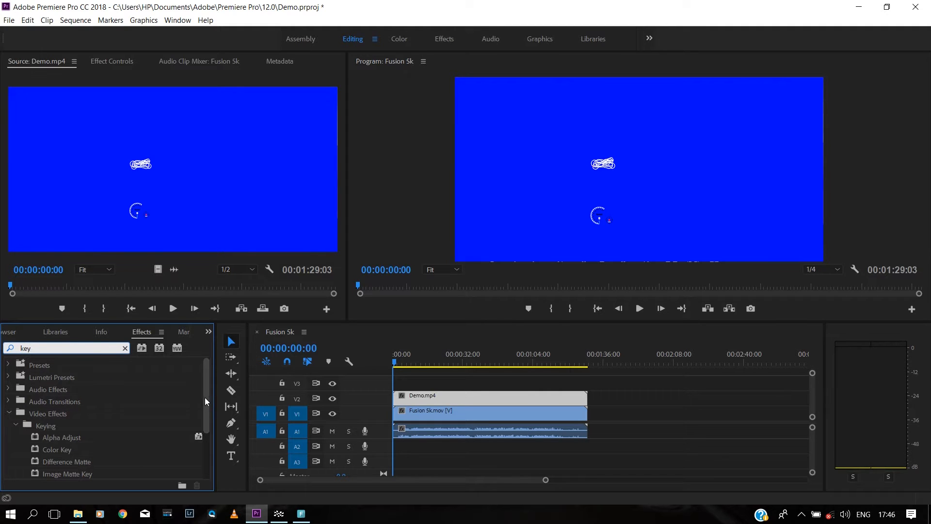
left_click_drag(206, 396, 207, 436)
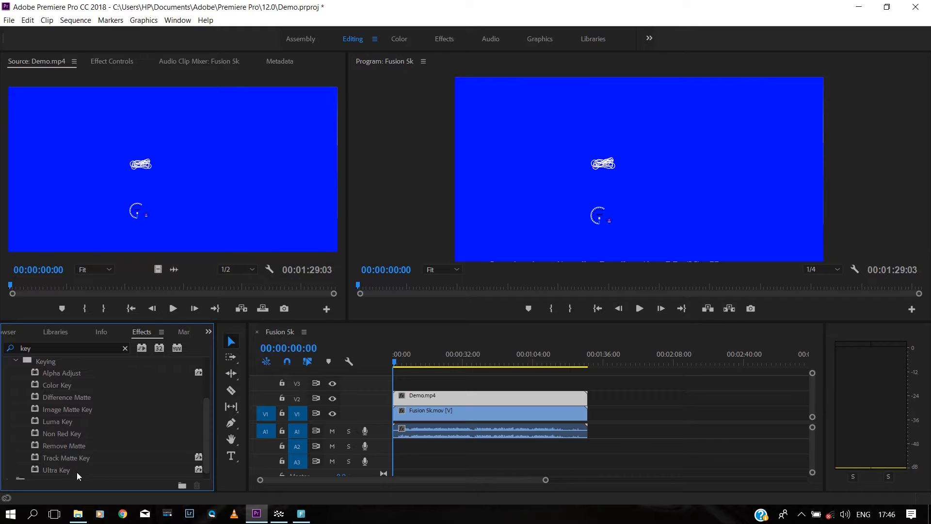
left_click(63, 467)
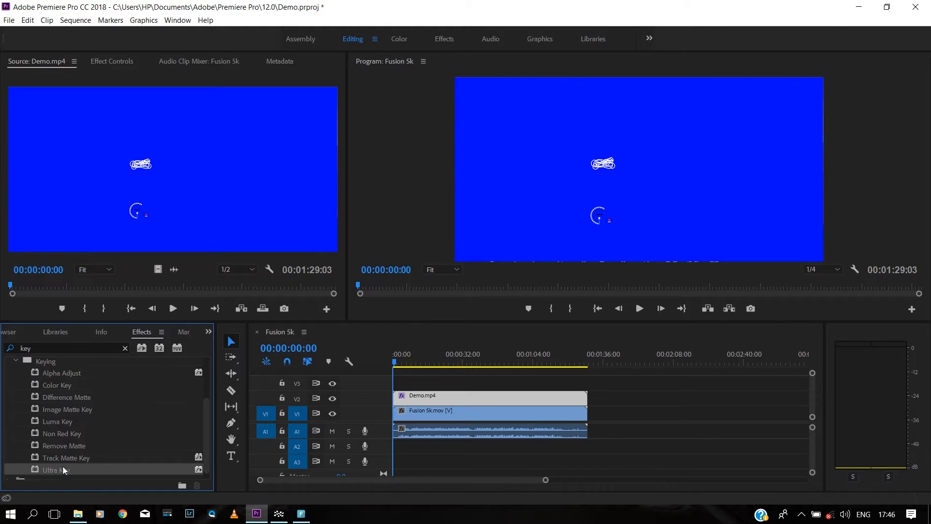
Step: Set Ultra Key's key colour to the blue background sampled from the Program monitor
left_click(109, 61)
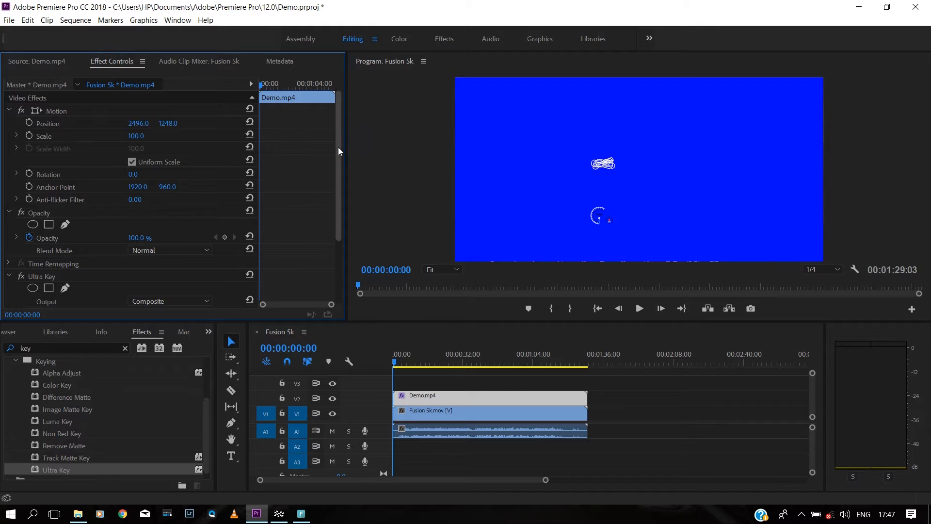
left_click_drag(339, 150, 338, 288)
left_click(149, 237)
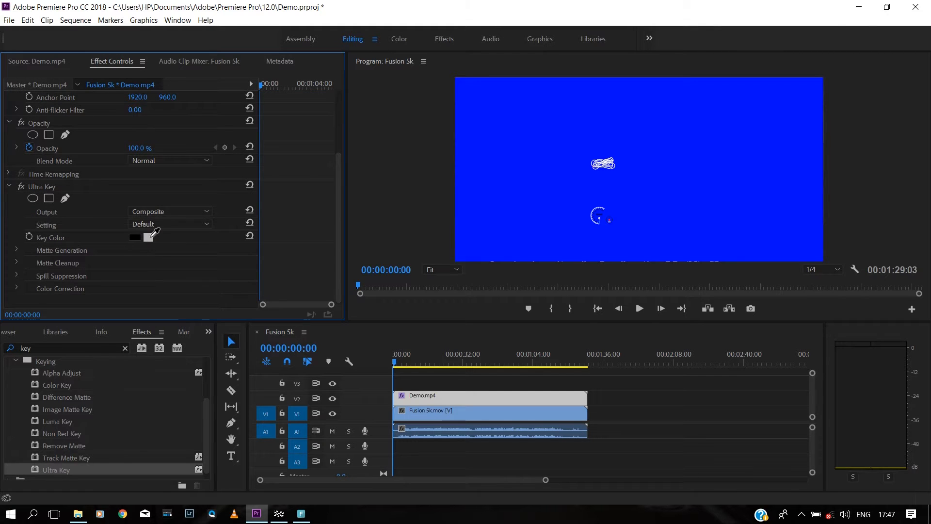
left_click(553, 92)
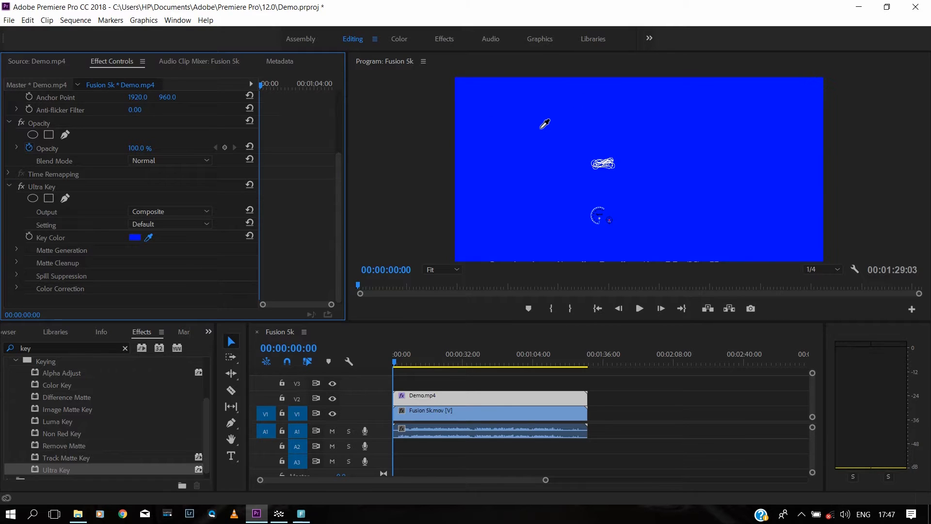
left_click(528, 147)
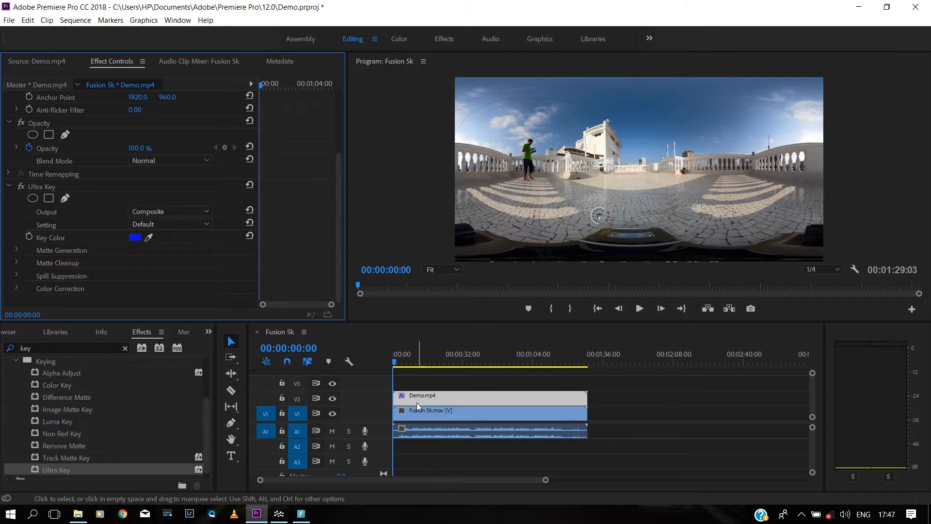
Step: Check the keyed overlay in playback, then apply GoPro VR Reframe to Fusion 5k.mov from a 'vr' search
left_click_drag(617, 320, 616, 340)
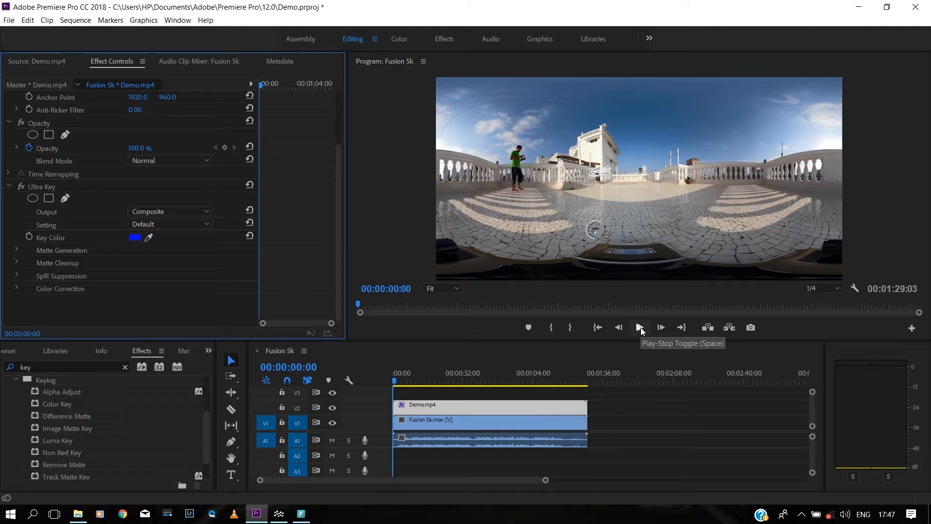
left_click(641, 328)
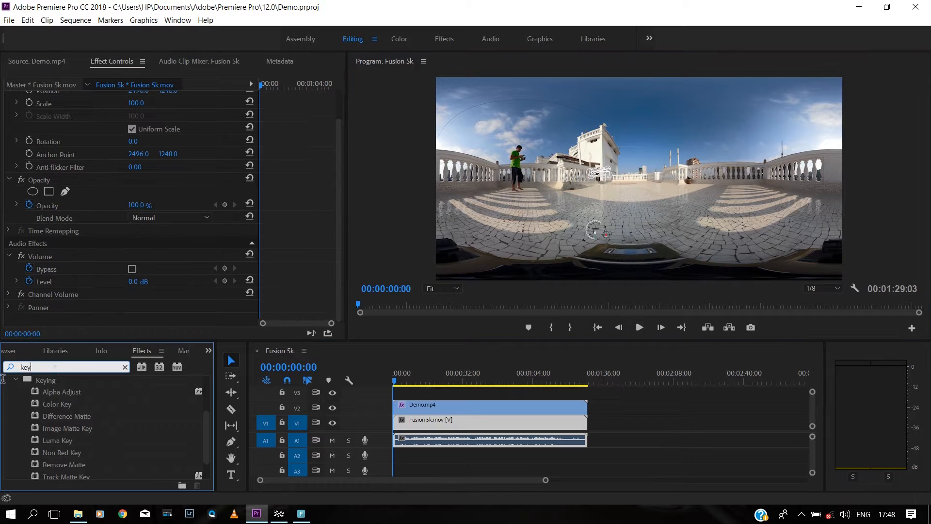
type("vr")
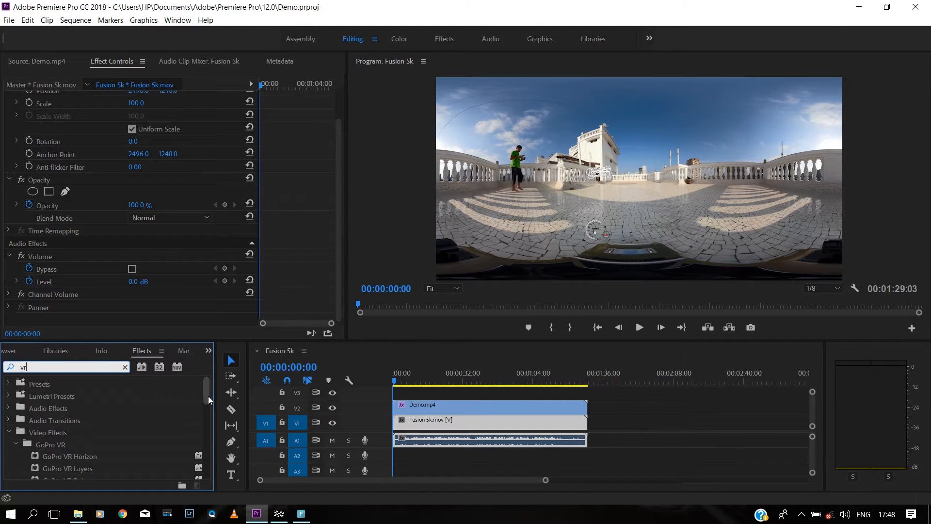
left_click_drag(209, 395, 207, 407)
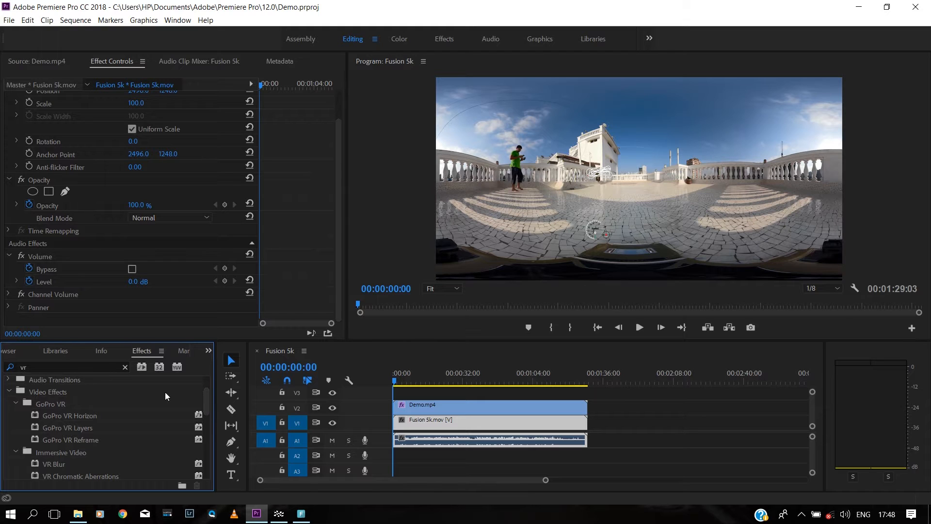
double_click(75, 440)
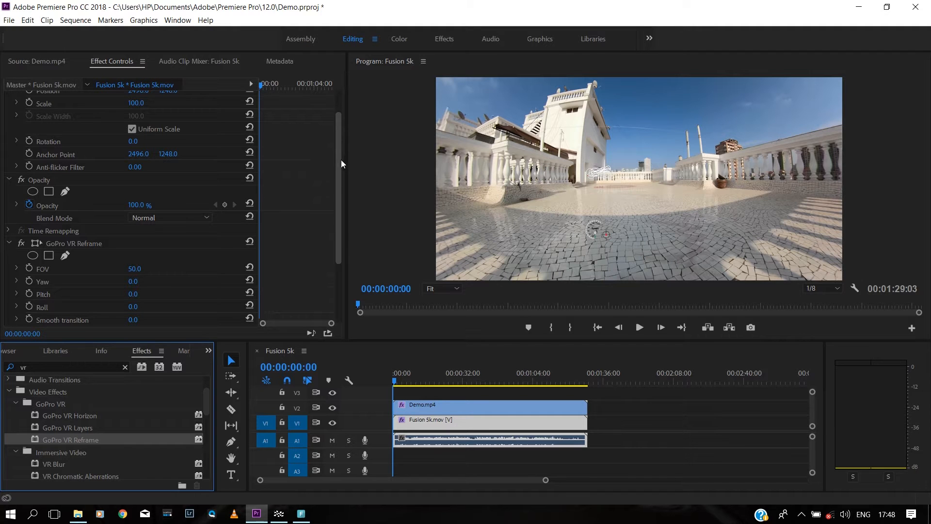
left_click_drag(338, 159, 337, 301)
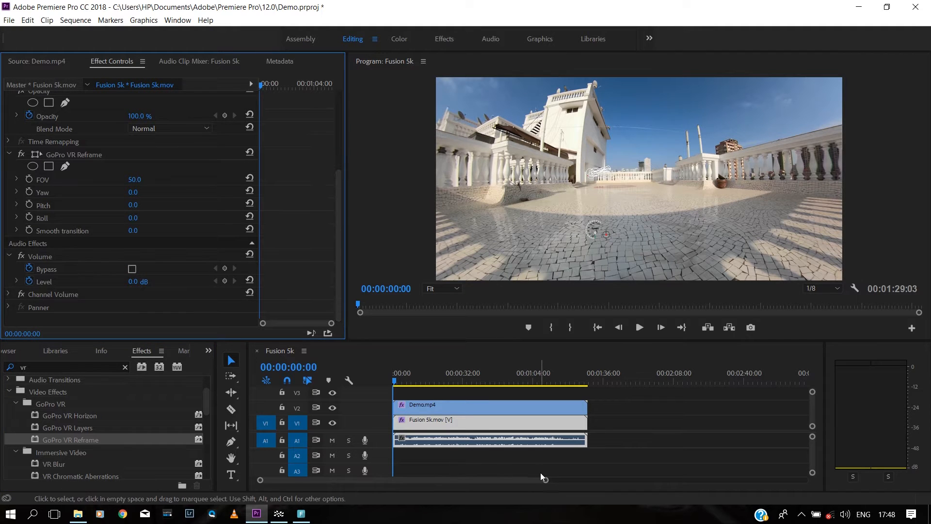
left_click_drag(546, 480, 475, 480)
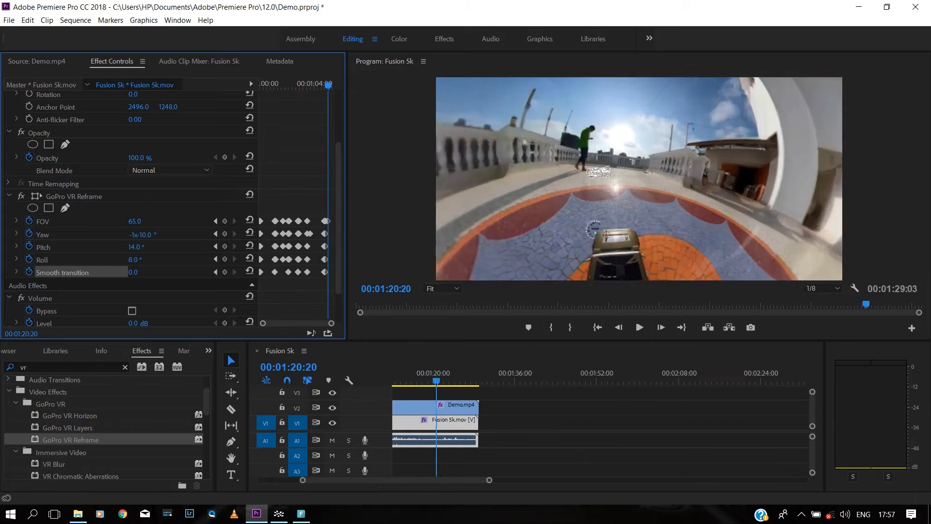
Step: Move the playhead to 00:00:16:14, adjust the timeline, and select the Demo.mp4 overlay clip
left_click(479, 374)
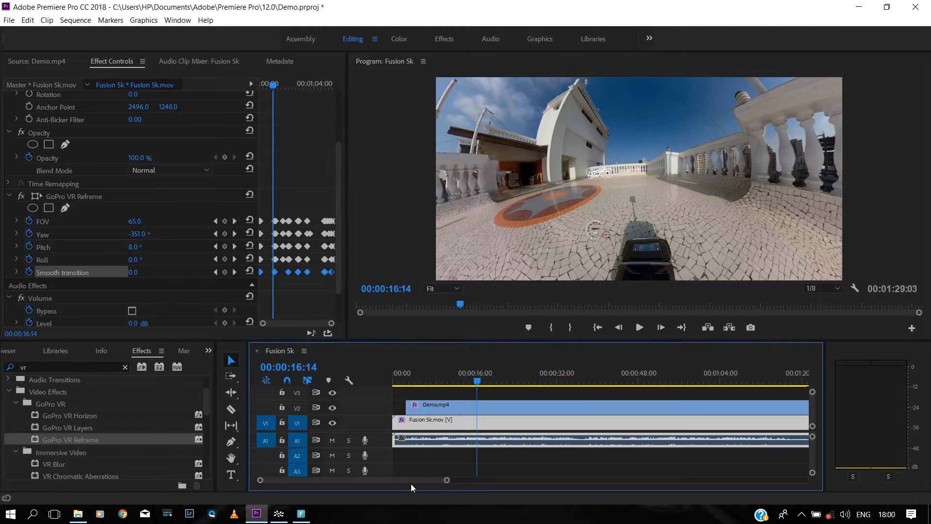
mouse_move(411, 483)
left_mouse_down()
mouse_move(426, 483)
mouse_move(399, 485)
left_mouse_up()
left_click(511, 409)
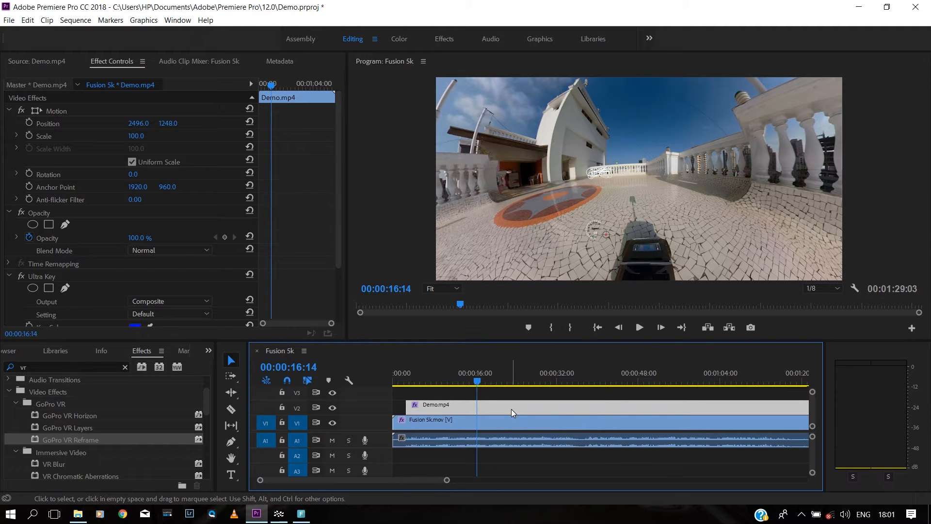
Step: Scale the Demo.mp4 overlay to 120, nudge its Position upward, and play back to preview
double_click(511, 409)
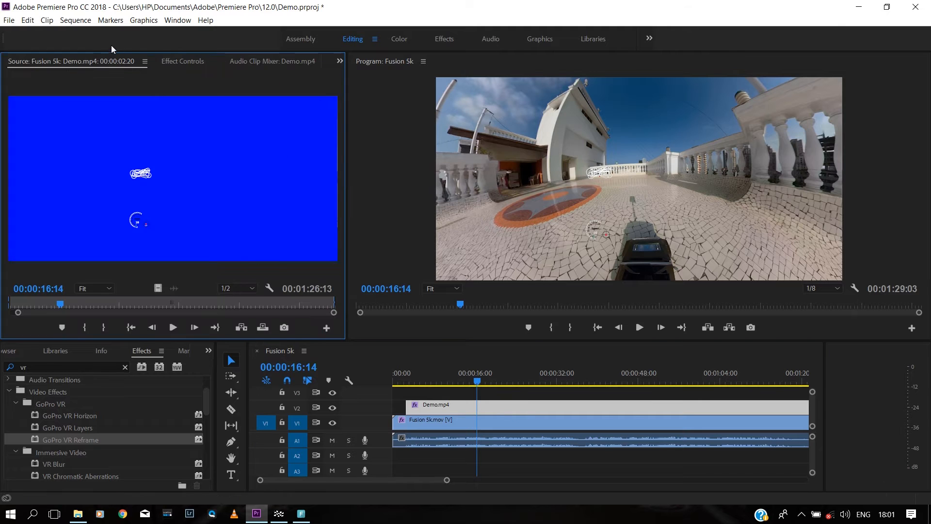
left_click(174, 62)
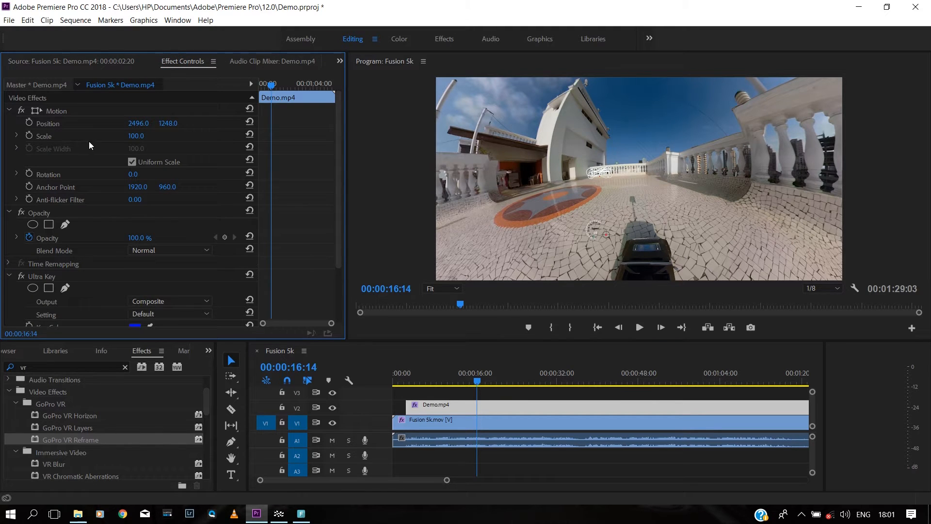
left_click(136, 136)
type("120")
key("Return")
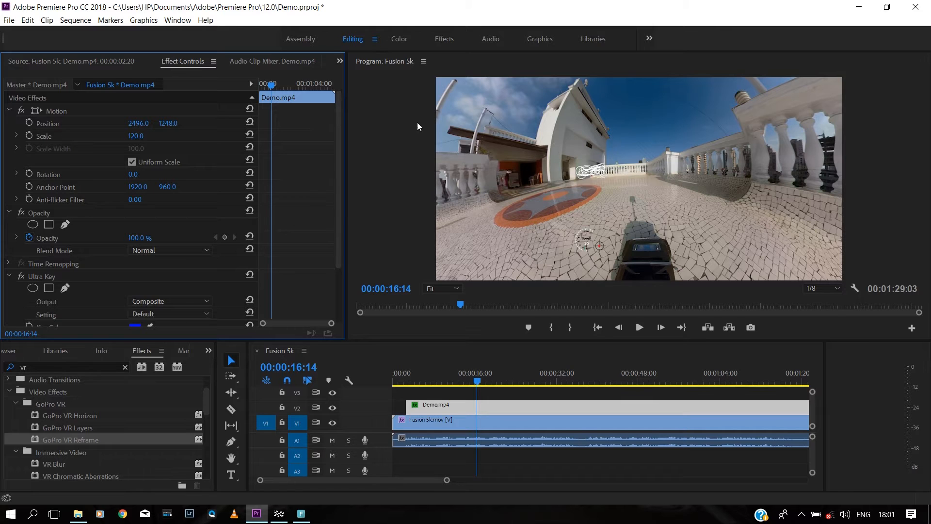
mouse_move(166, 123)
left_mouse_down()
mouse_move(118, 123)
mouse_move(195, 121)
mouse_move(124, 123)
mouse_move(165, 123)
left_mouse_up()
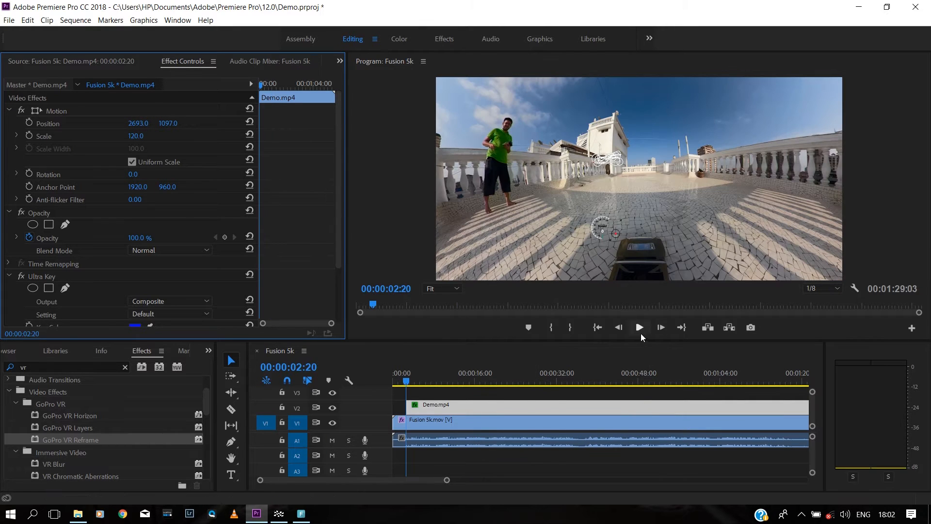
left_click(641, 332)
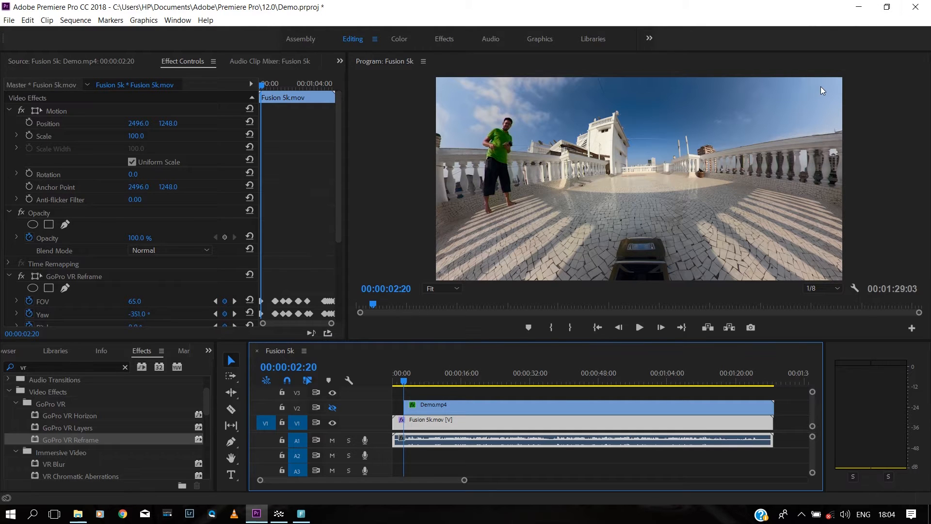
Step: Minimize Premiere, refresh the New Volume (G:) folder, and open Fusion.csv in Excel
left_click(857, 9)
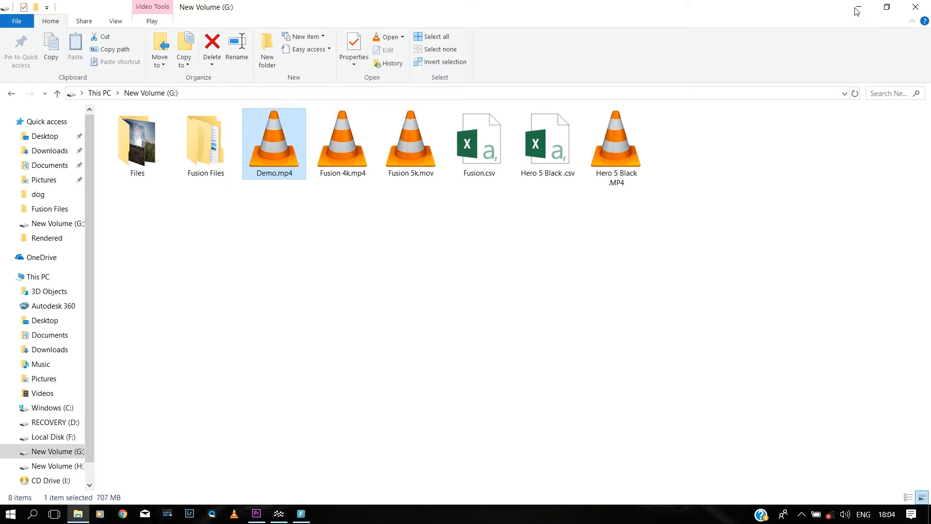
right_click(501, 420)
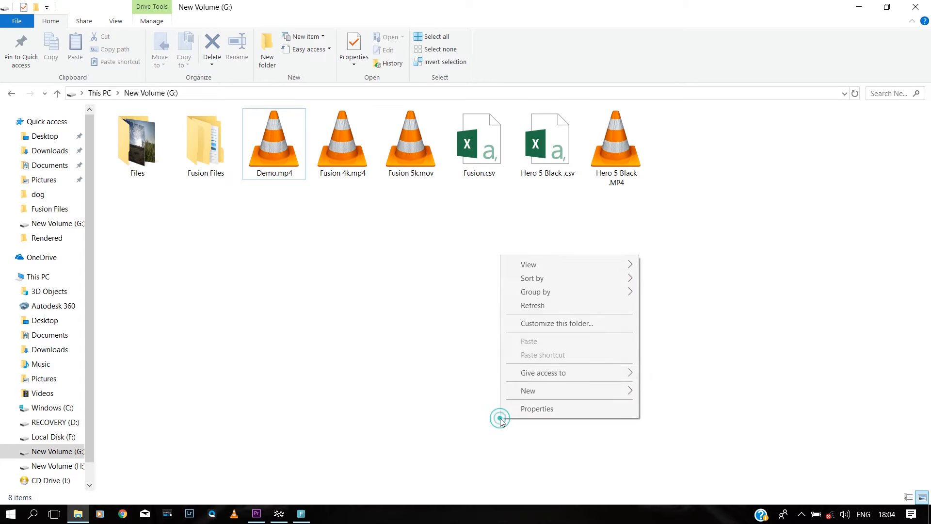
left_click(532, 305)
left_click(429, 300)
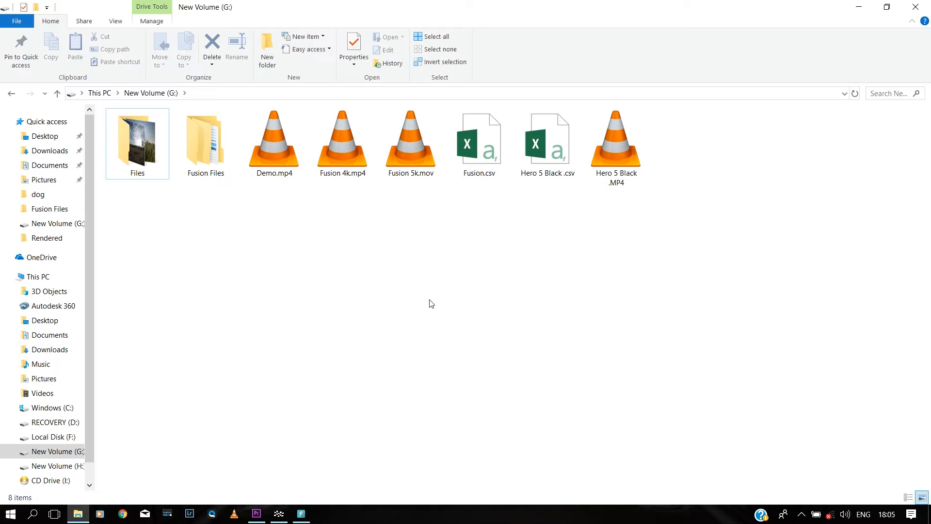
double_click(488, 141)
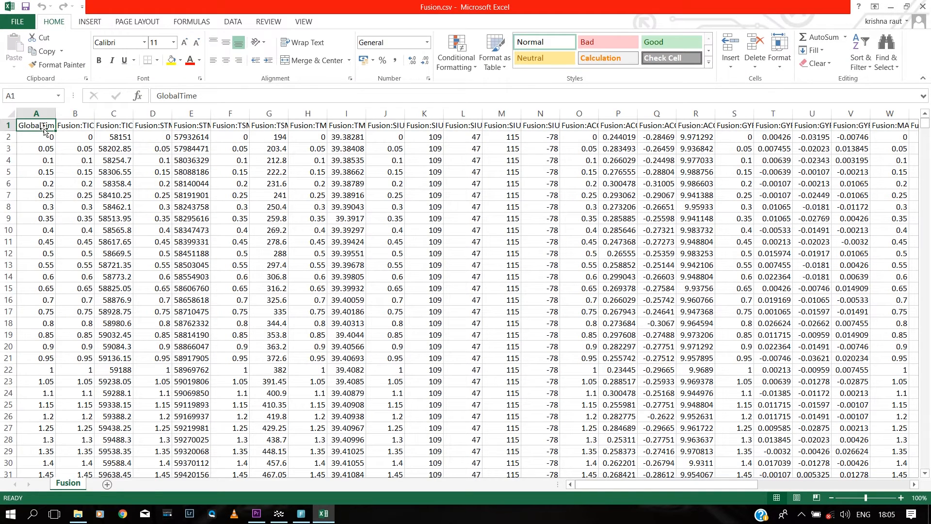
Step: Read the Fusion.csv headers from GlobalTime through the SIUN, ACCL, GYRO and MAGN columns to GPSU[Time]
key("Right")
key("Right")
key("Right")
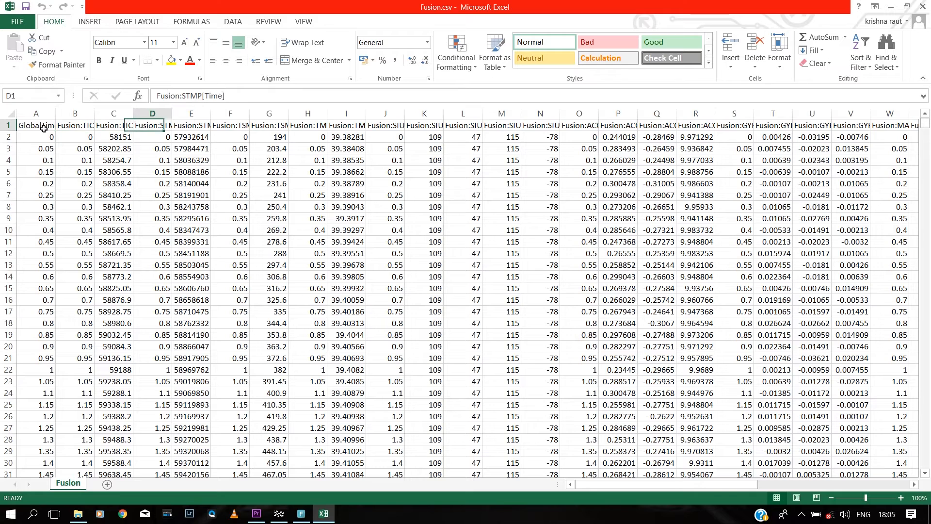
key("Right")
key("Right")
key("Right")
key("Right")
key("Right")
key("Right")
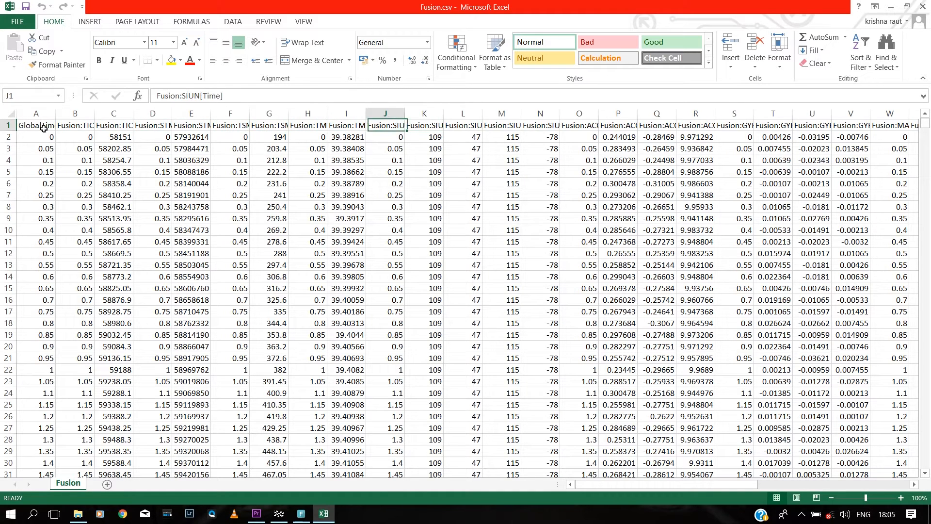
key("Right")
key("Right")
key("Right")
key("Right")
key("Right")
key("Right")
key("Left")
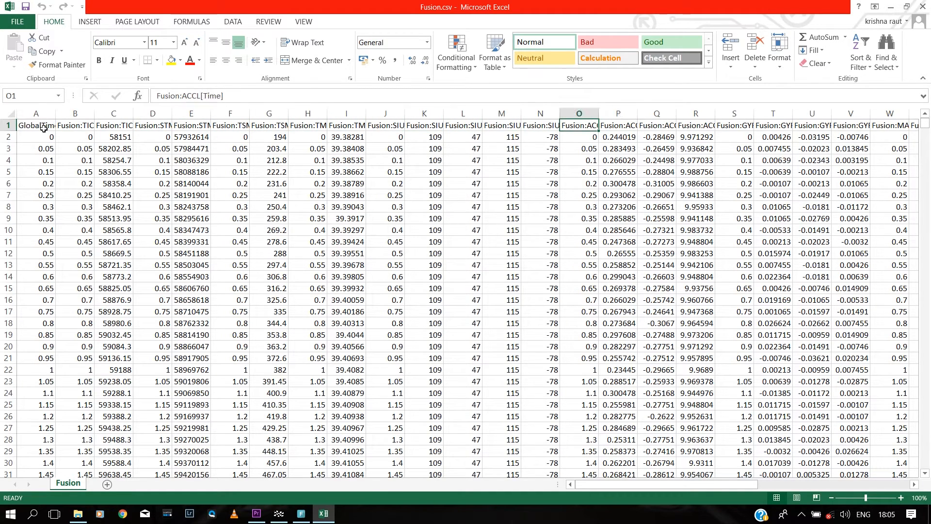
key("Right")
key("Right")
key("Right")
key("Right")
key("Right")
key("Left")
key("Right")
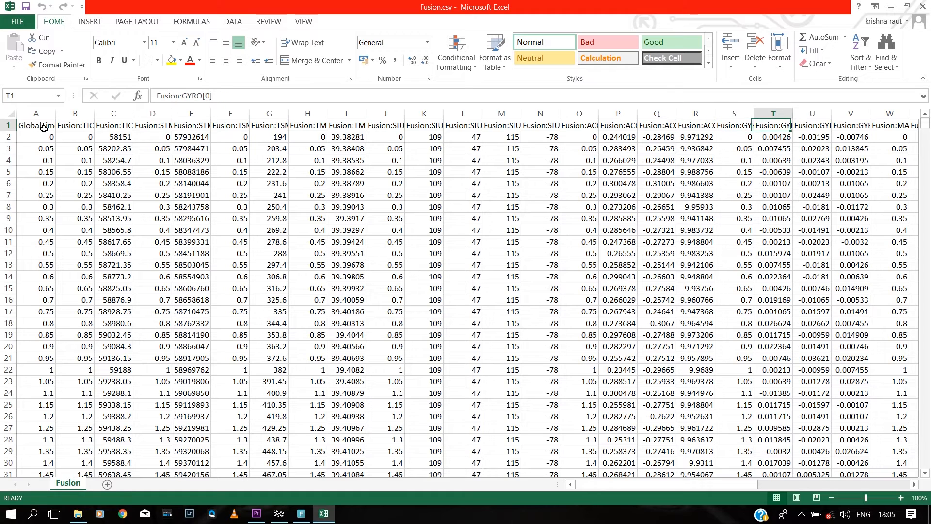
key("Right")
key("Left")
key("Left")
key("Left")
key("Left")
key("Left")
key("Right")
key("Right")
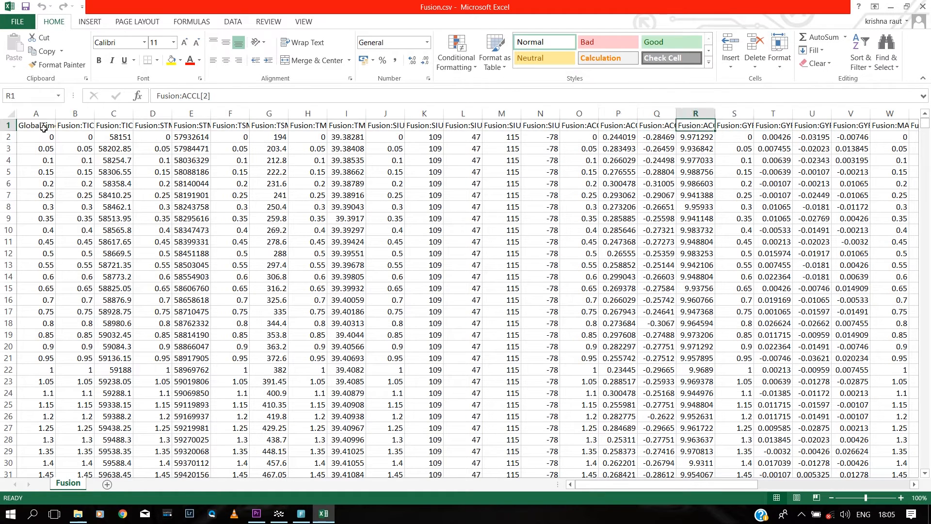
key("Right")
key("Right")
key("Right")
key("Right")
key("Right")
key("Right")
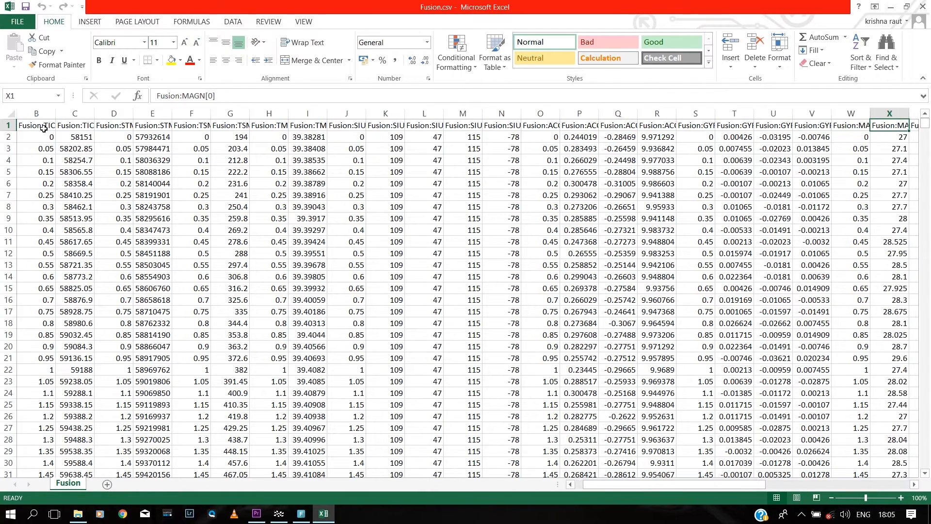
key("Right")
key("Right")
key("Right")
key("Right")
key("Right")
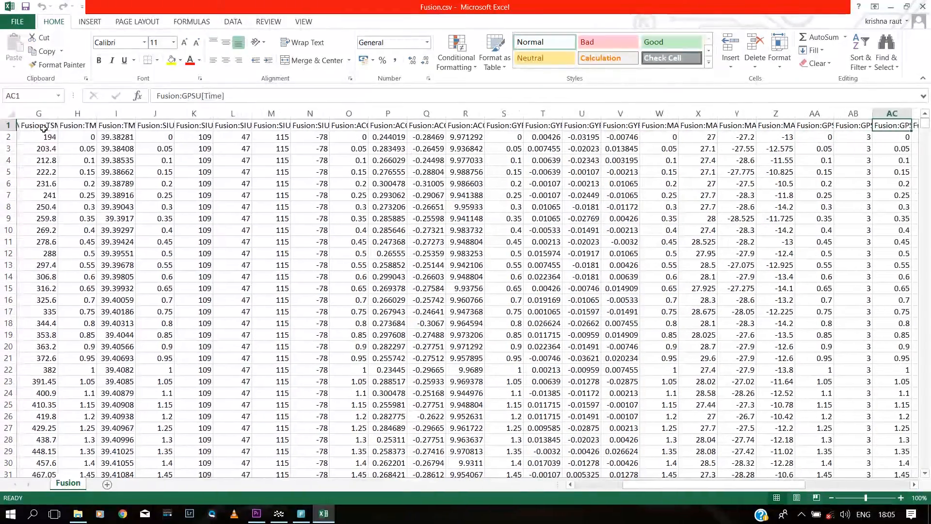
Step: Inspect the GPS5 latitude, longitude, altitude and m/s speed headers, then close Fusion.csv
key("Right")
key("Right")
key("Right")
key("Right")
key("Right")
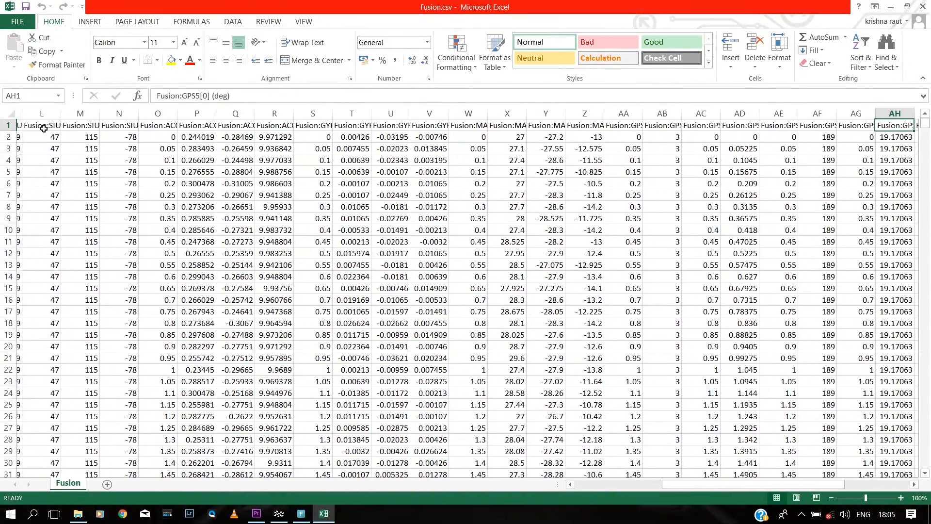
key("Right")
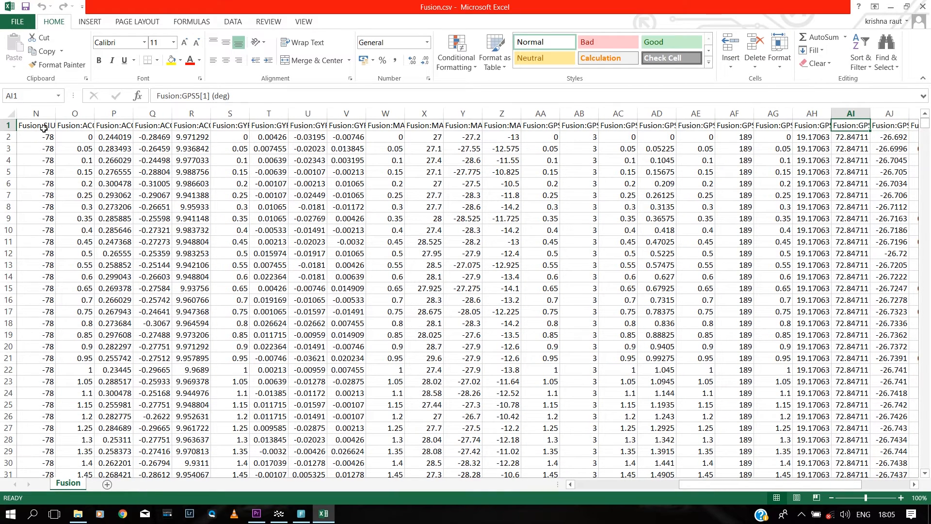
key("Left")
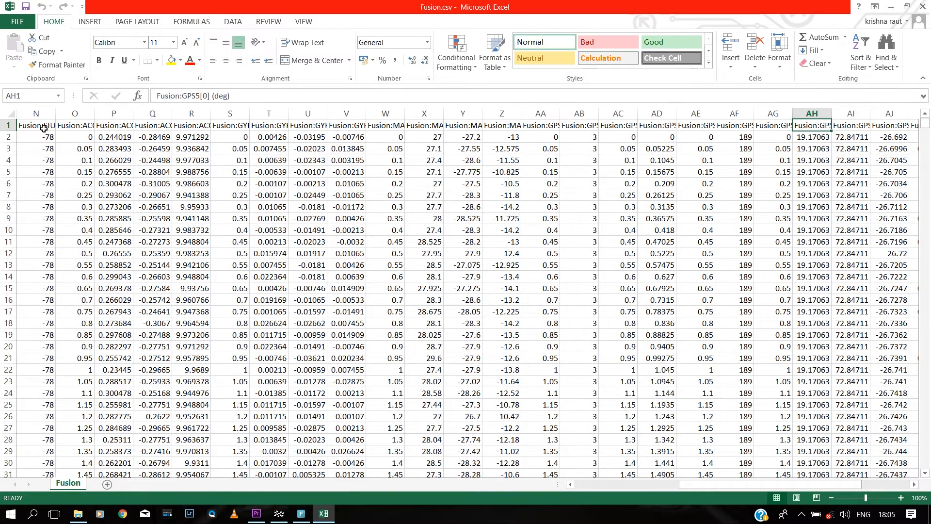
key("Right")
key("Right")
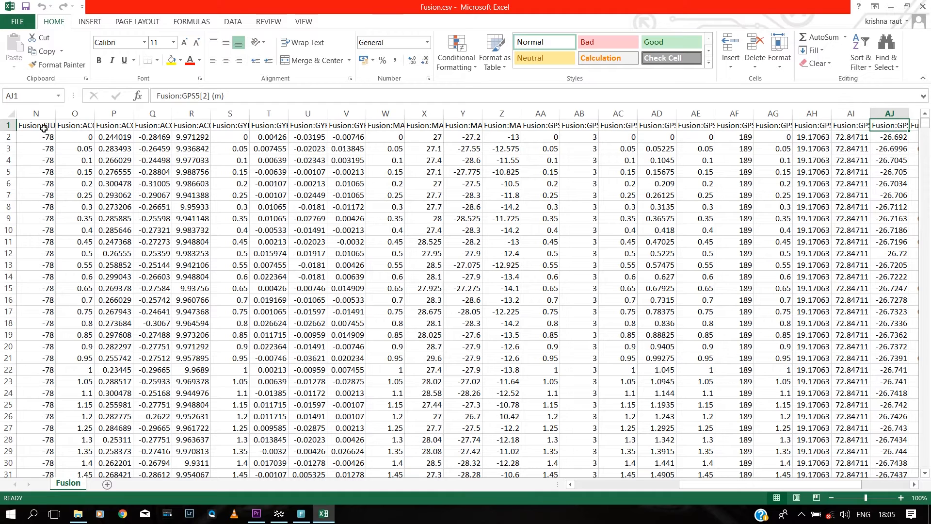
key("Right")
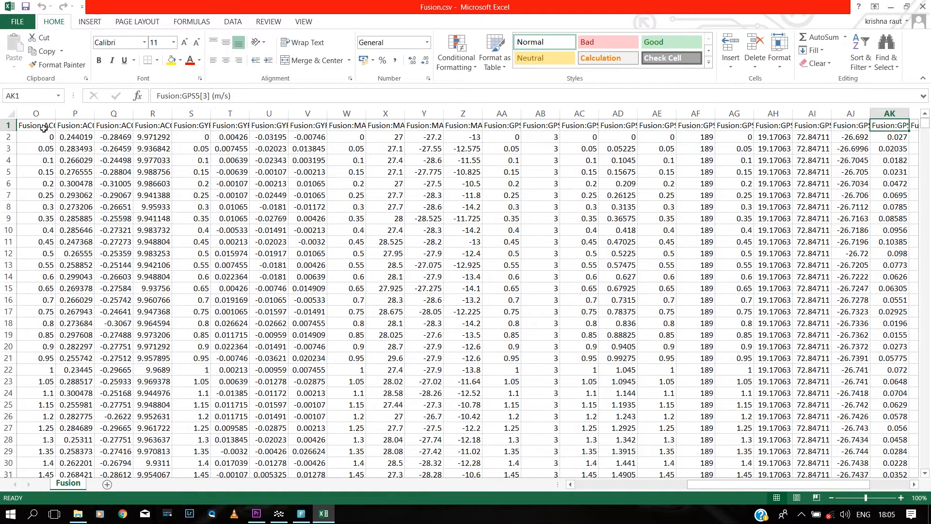
key("Left")
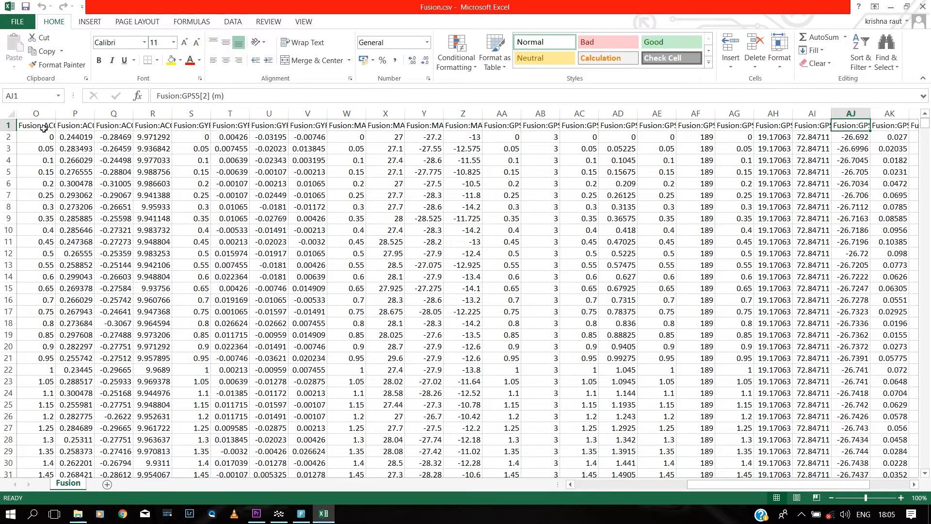
key("Right")
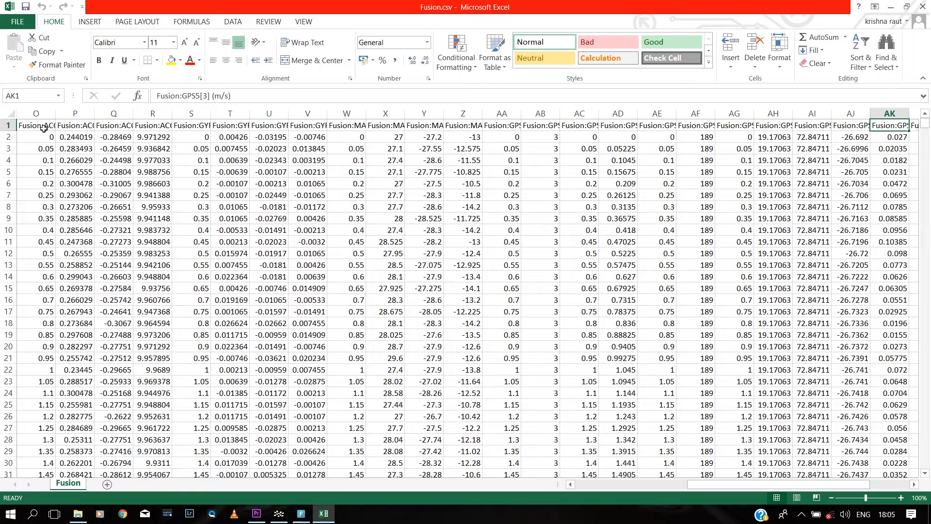
key("Right")
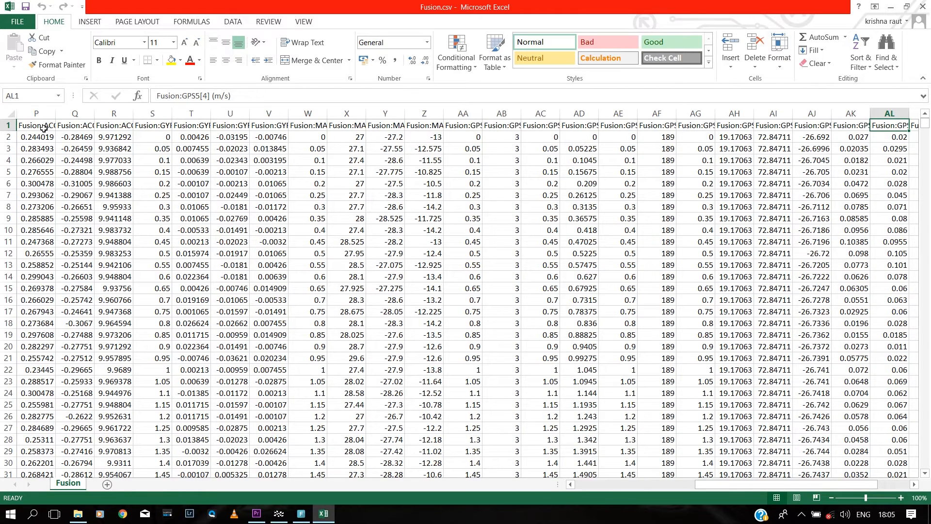
key("Right")
key("Right")
key("Right")
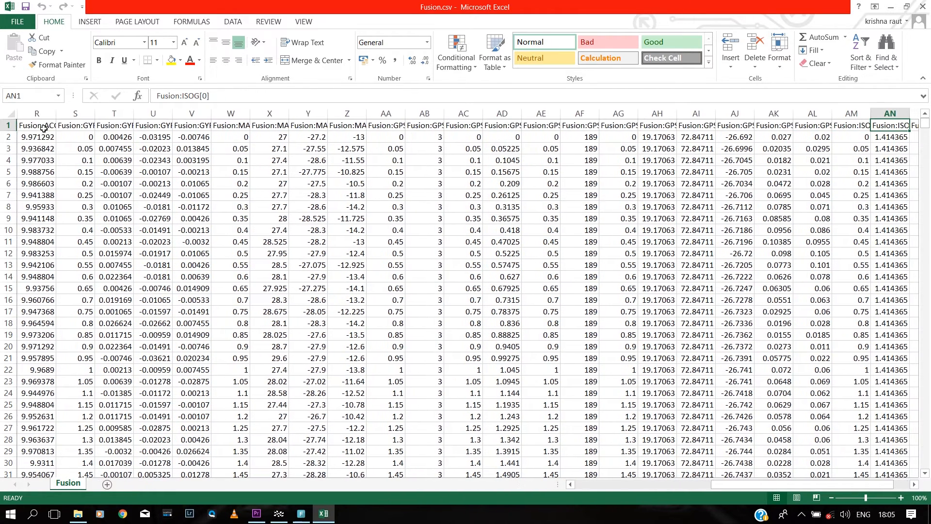
key("Right")
key("Right")
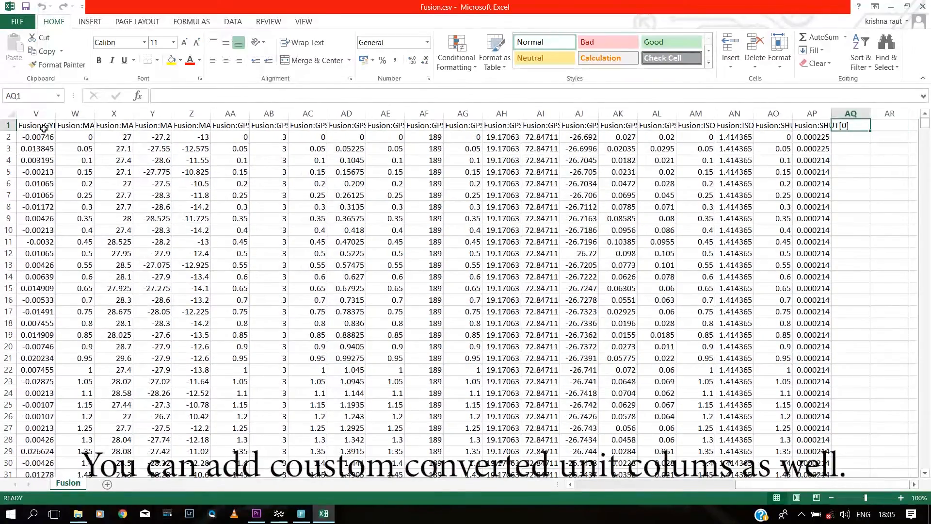
key("Right")
key("Left")
key("Left")
key("Left")
key("Left")
key("Left")
key("Left")
key("Left")
key("Left")
key("Left")
key("Left")
key("Left")
key("Left")
key("Left")
key("Left")
key("Left")
key("Left")
key("Left")
key("Left")
key("Left")
key("Left")
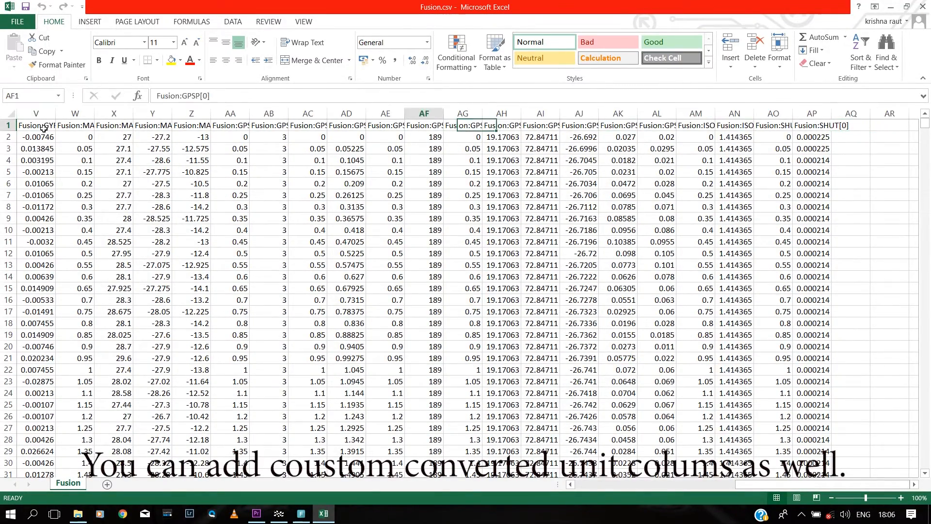
key("Left")
key("Left")
key("Left")
key("Left")
key("Left")
key("Left")
key("Left")
key("Left")
key("Left")
key("Left")
key("Left")
key("Left")
key("Left")
key("Left")
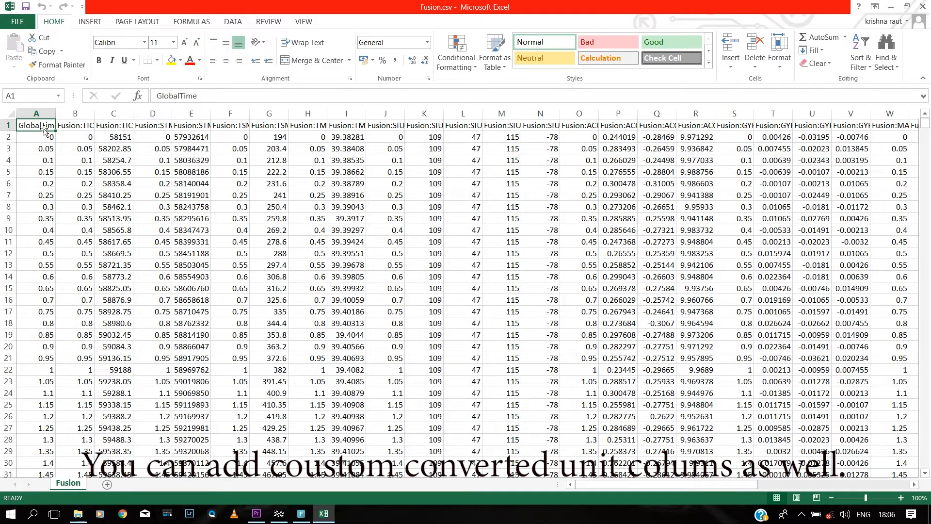
key("Right")
key("Right")
key("Right")
key("Right")
key("Right")
key("Right")
key("Right")
key("Right")
key("Right")
key("Right")
key("Right")
key("Right")
key("Right")
key("Right")
key("Right")
key("Right")
key("Right")
key("Right")
key("Right")
key("Right")
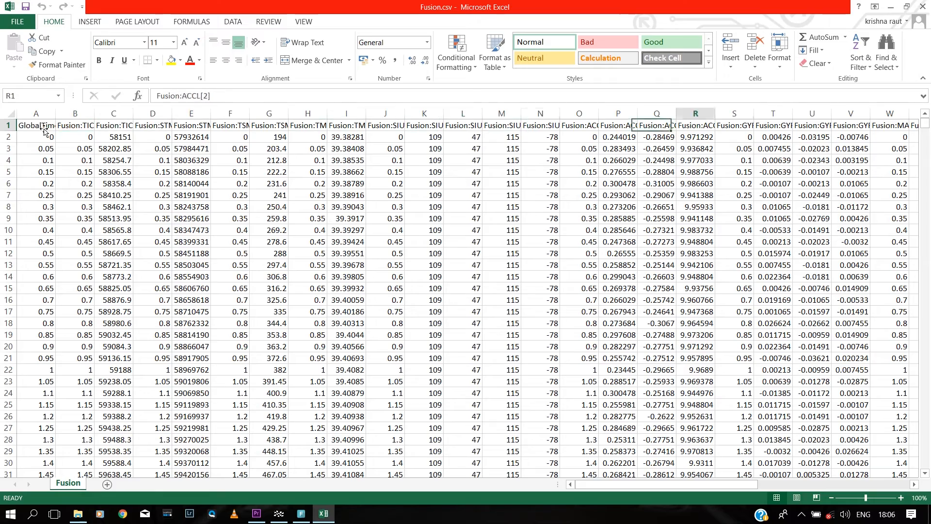
key("Right")
key("Right")
key("Right")
key("Right")
key("Right")
key("Right")
key("Right")
key("Right")
key("Right")
key("Right")
key("Right")
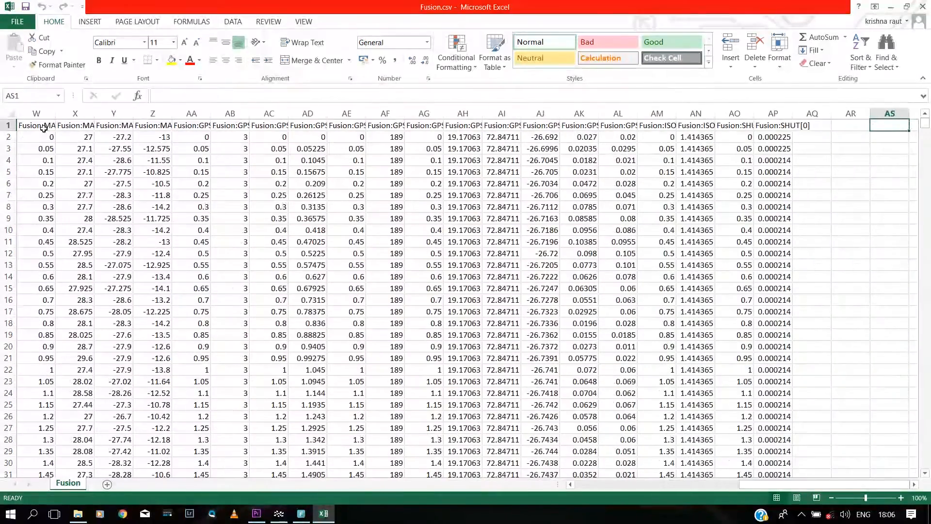
left_click(922, 7)
Step: Open Hero 5 Black .csv and read its first column headers up to Precision_i
double_click(551, 142)
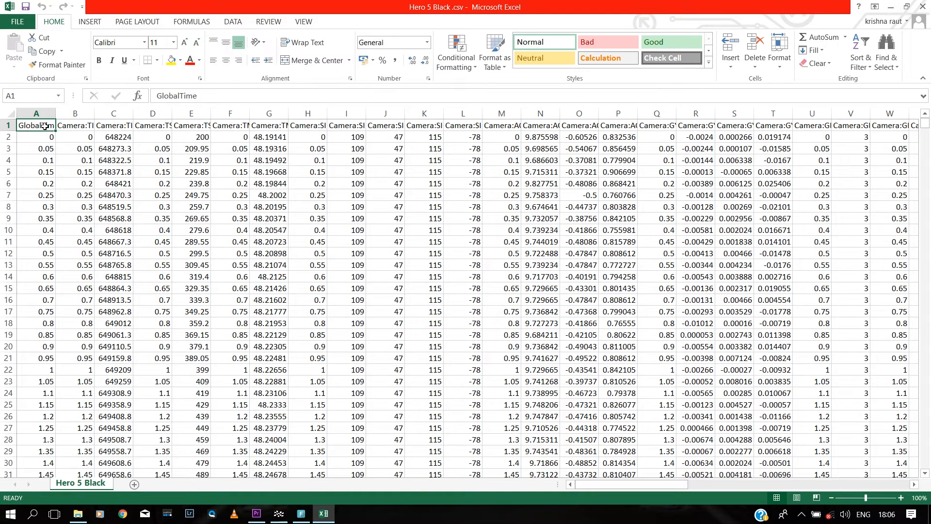
key("Right")
key("Right")
key("Right")
key("Right")
key("Right")
key("Right")
key("Right")
key("Right")
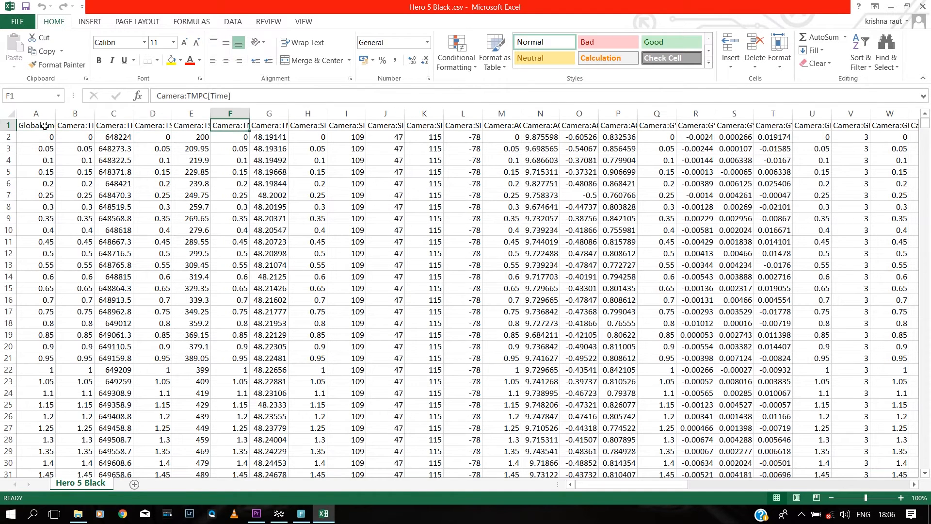
key("Home")
key("Right")
key("Right")
key("Right")
key("Right")
key("Right")
key("Right")
key("Right")
key("Right")
key("Right")
key("Right")
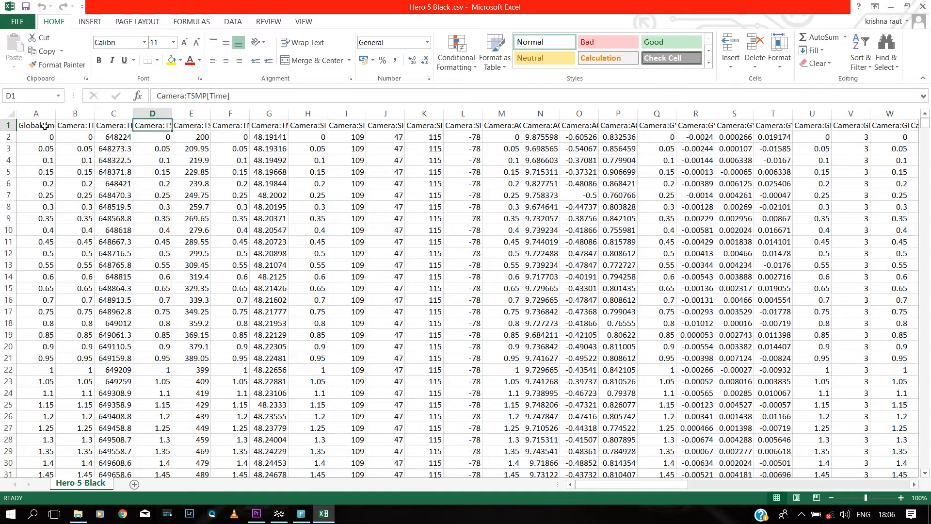
key("Right")
key("Right")
key("Right")
key("Right")
key("Right")
key("Right")
key("Right")
key("Right")
key("Right")
key("Right")
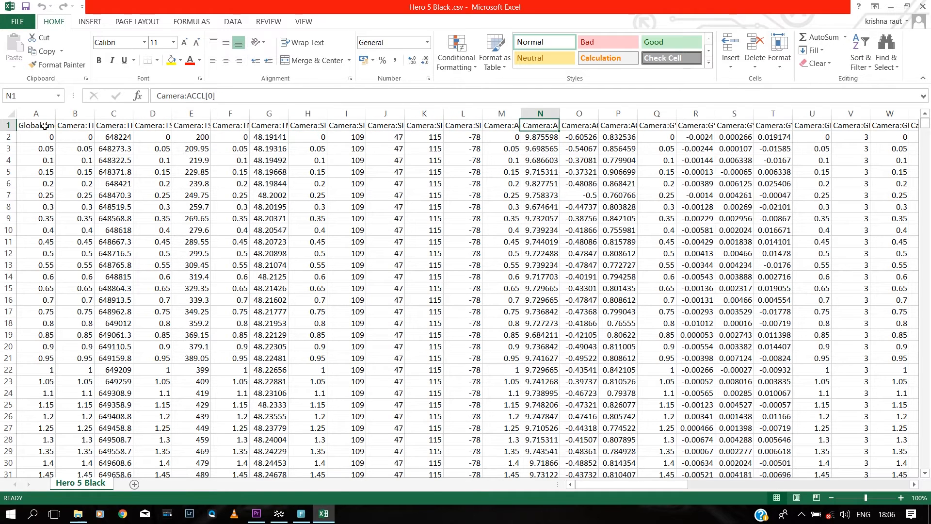
key("Right")
key("Right")
key("Right")
key("Right")
key("Right")
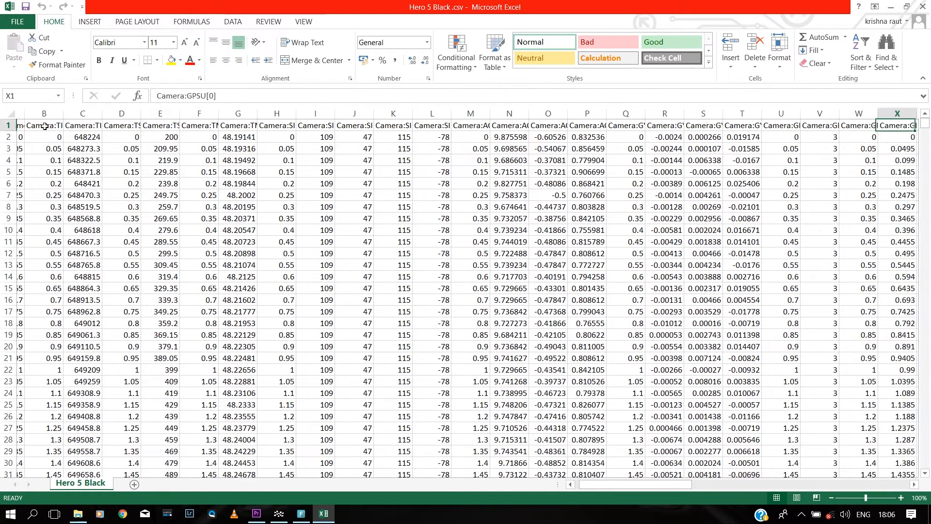
key("Right")
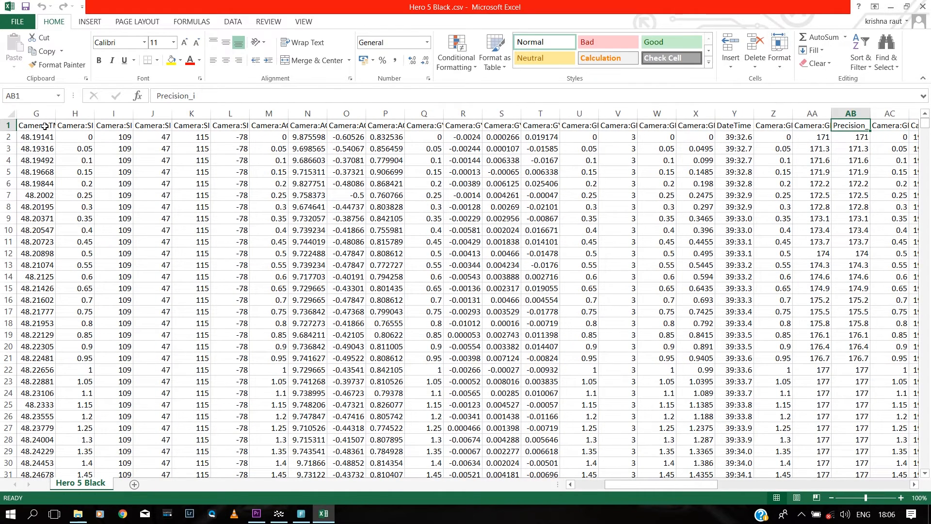
Step: Inspect the Latitude_i, Longitude_i, Speed_i, elevation and Total Ascent Meters columns
key("Right")
key("Right")
key("Right")
key("Right")
key("Right")
key("Right")
key("Right")
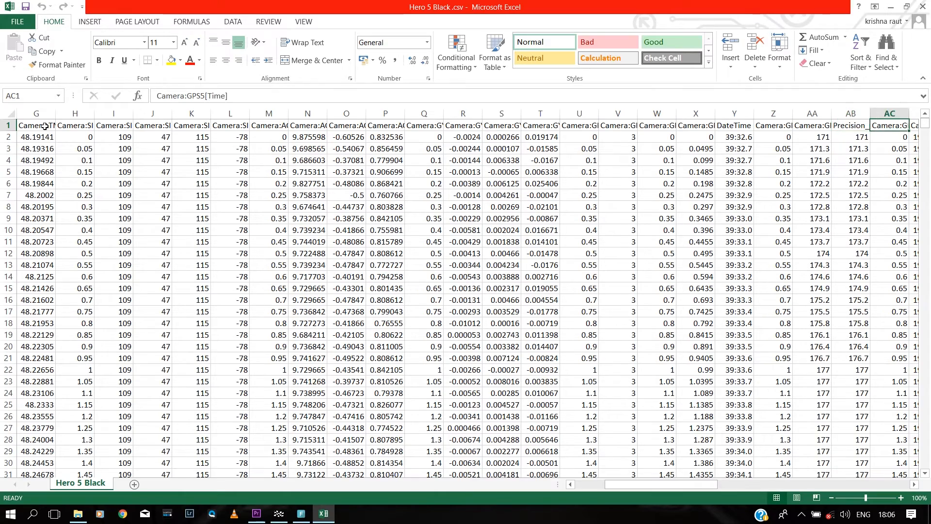
key("Right")
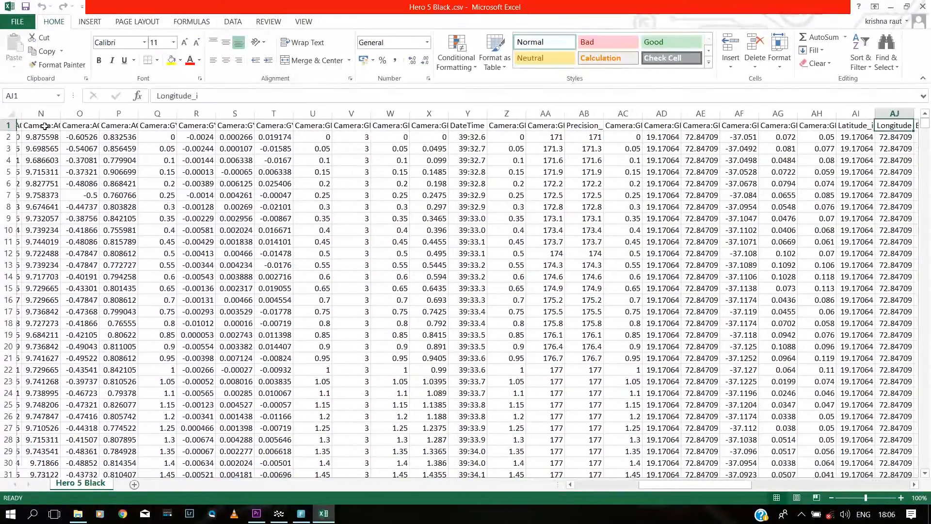
key("Left")
key("Right")
key("Right")
key("Right")
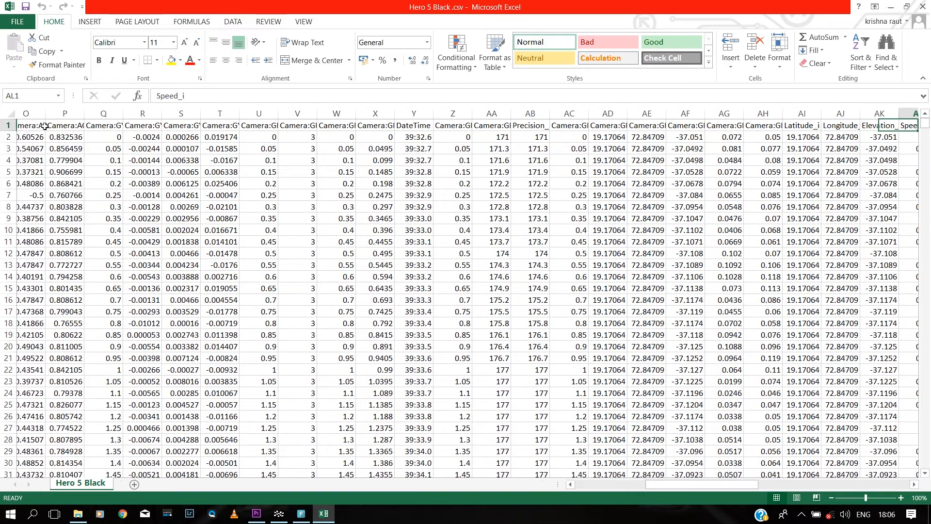
key("Right")
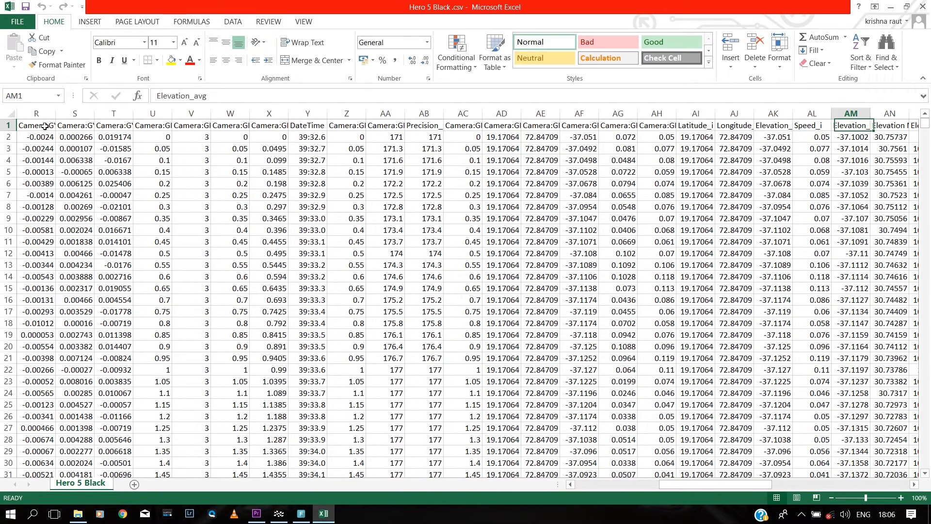
key("Right")
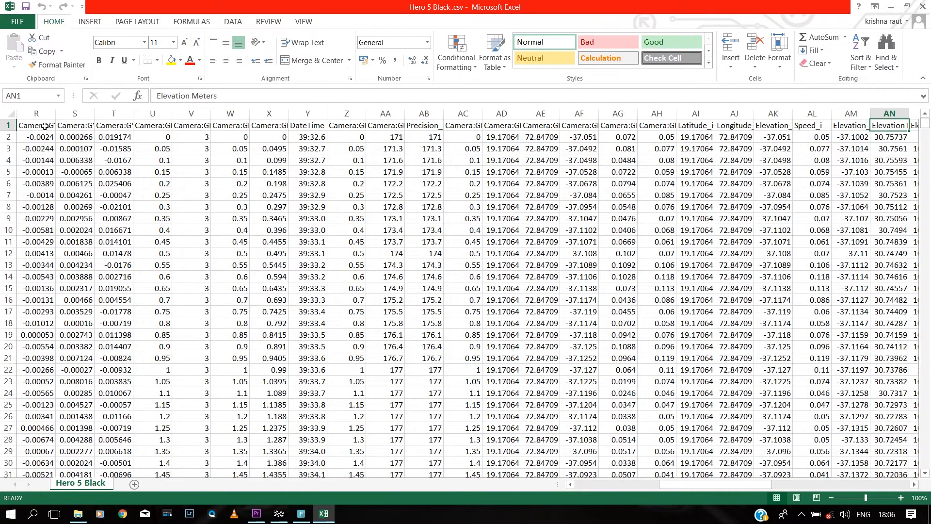
key("Right")
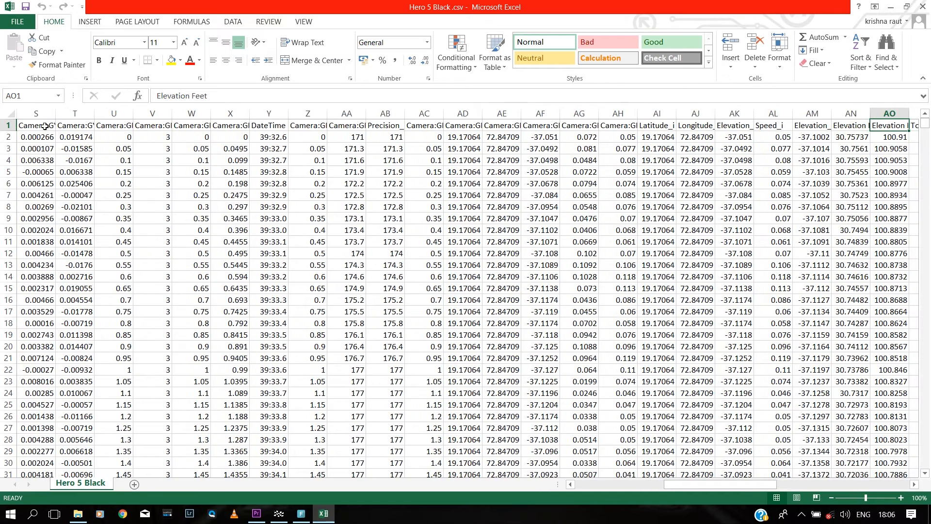
key("Right")
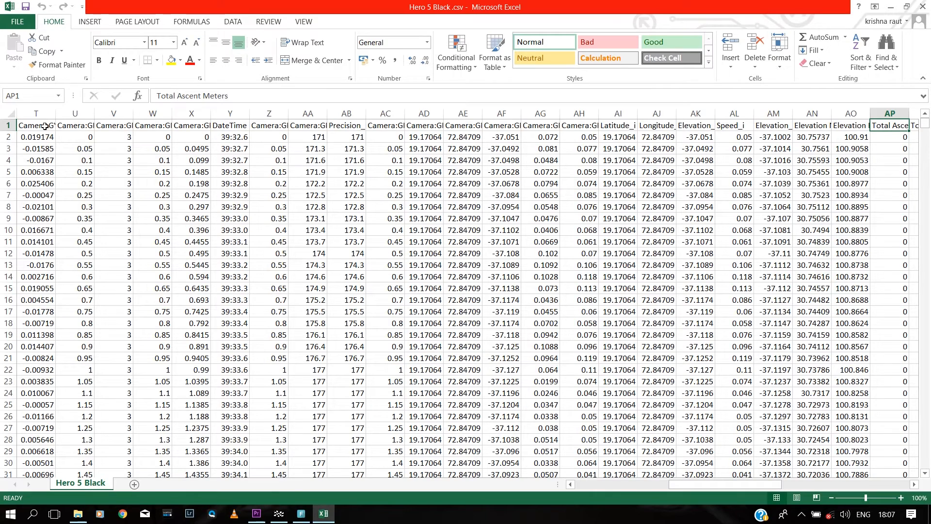
key("Right")
key("Right")
key("Right")
key("Right")
key("Right")
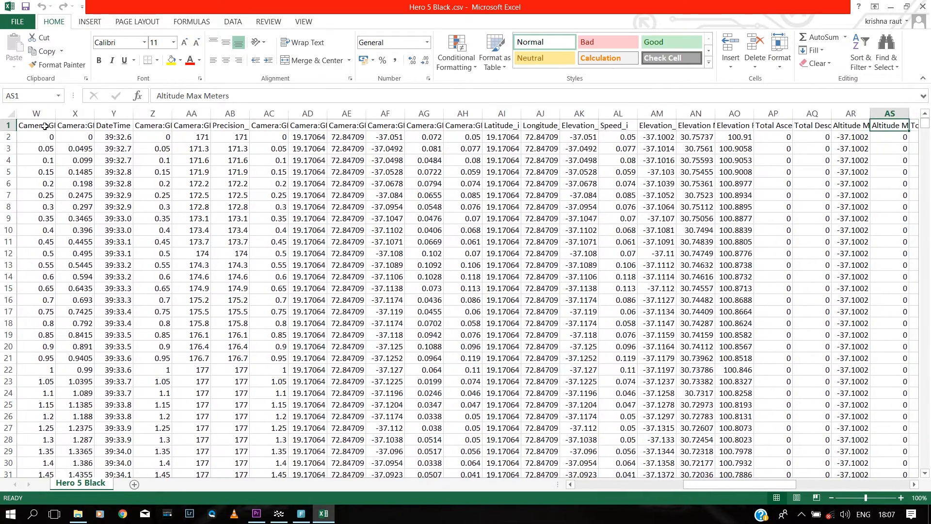
key("Right")
key("Right")
key("Right")
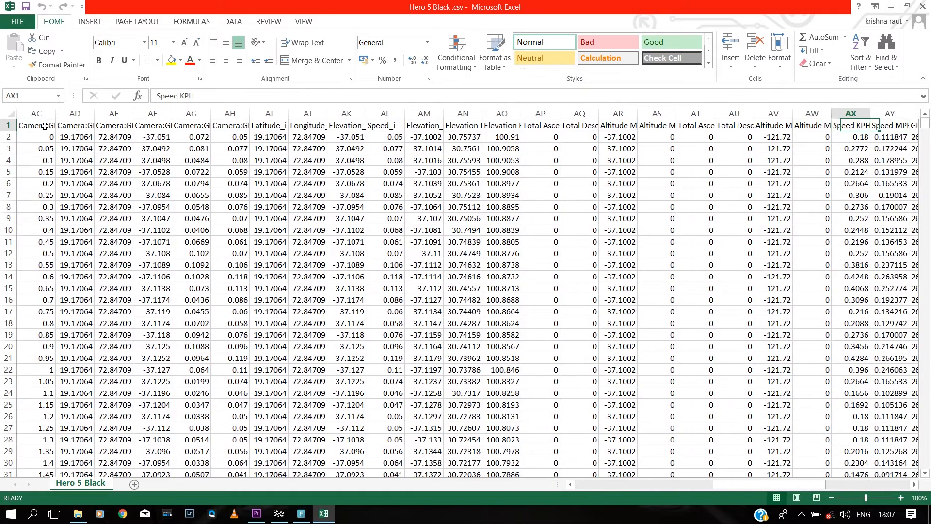
key("Right")
key("Right")
key("Right")
key("Right")
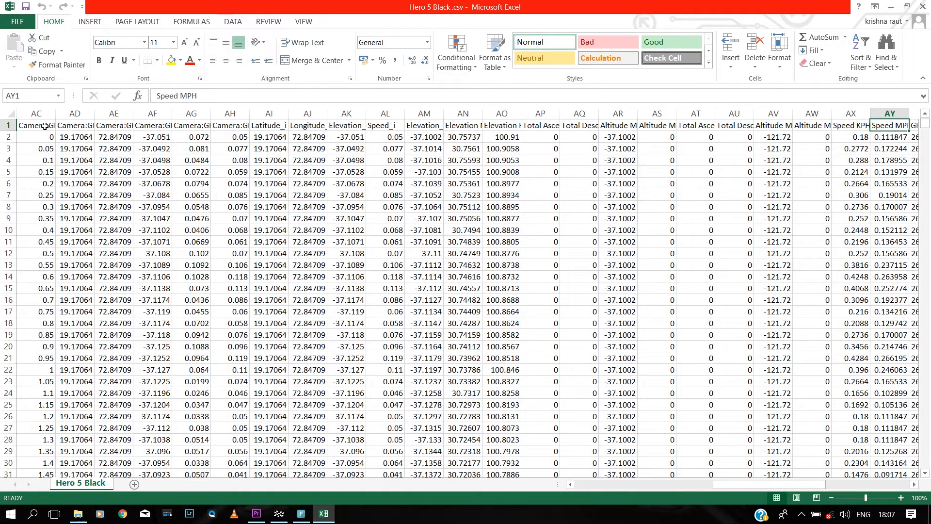
key("Left")
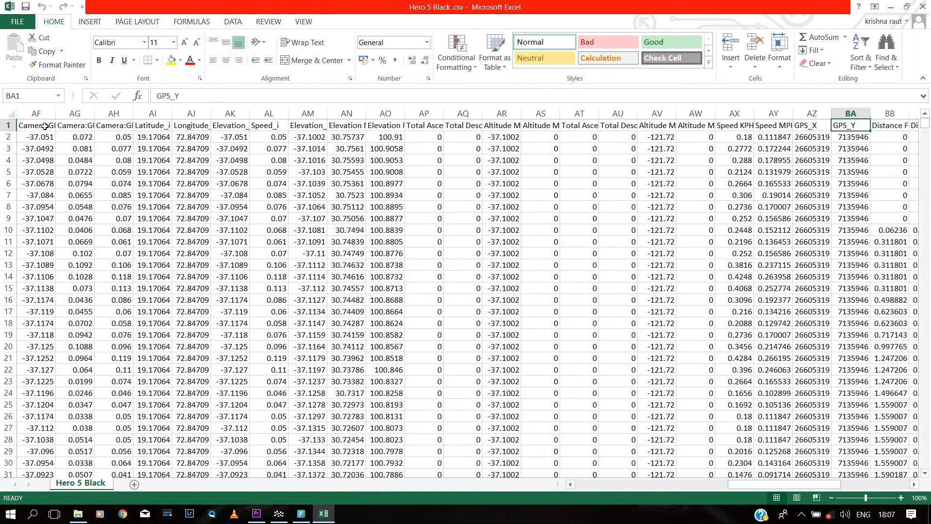
key("Right")
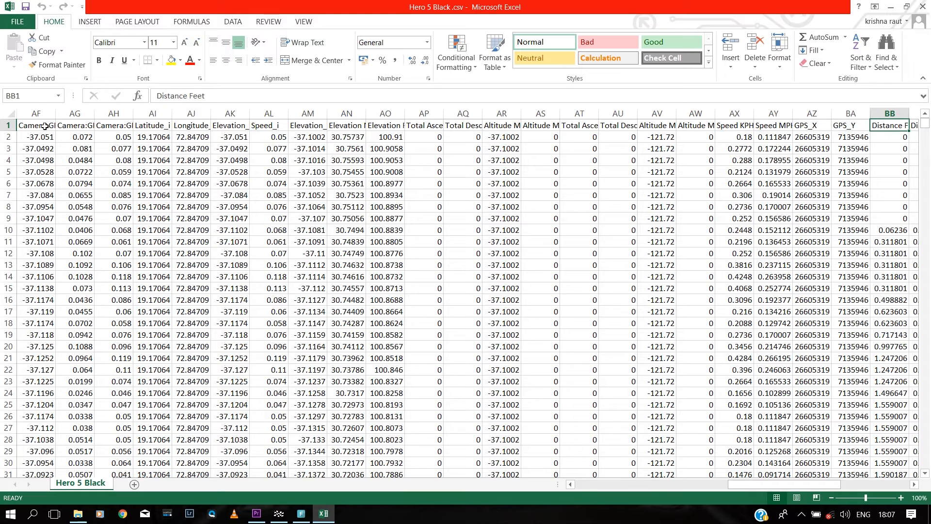
key("Left")
key("Left")
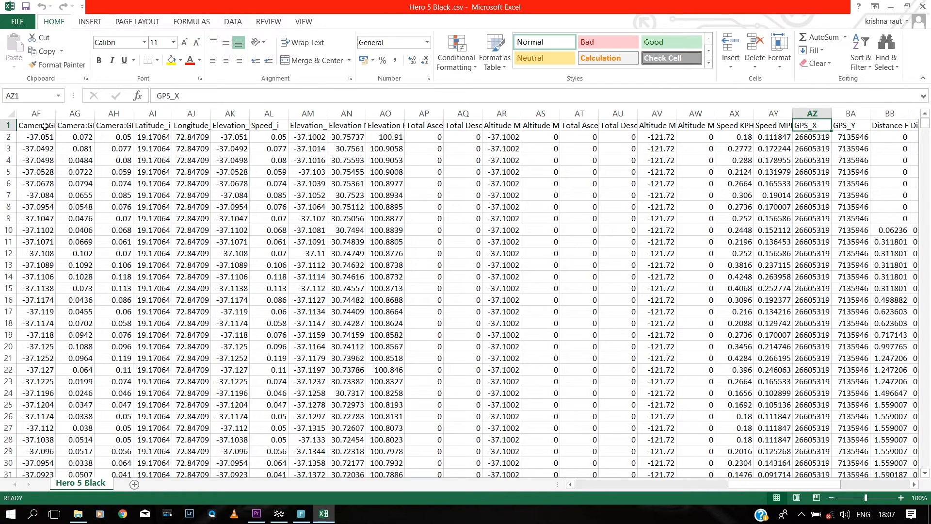
key("Right")
key("Right")
key("Right")
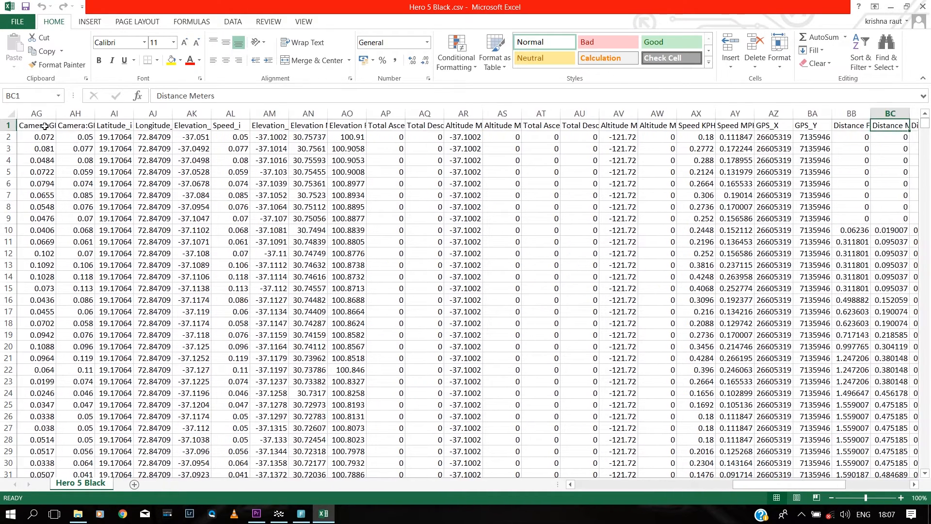
key("Right")
key("Right")
key("Right")
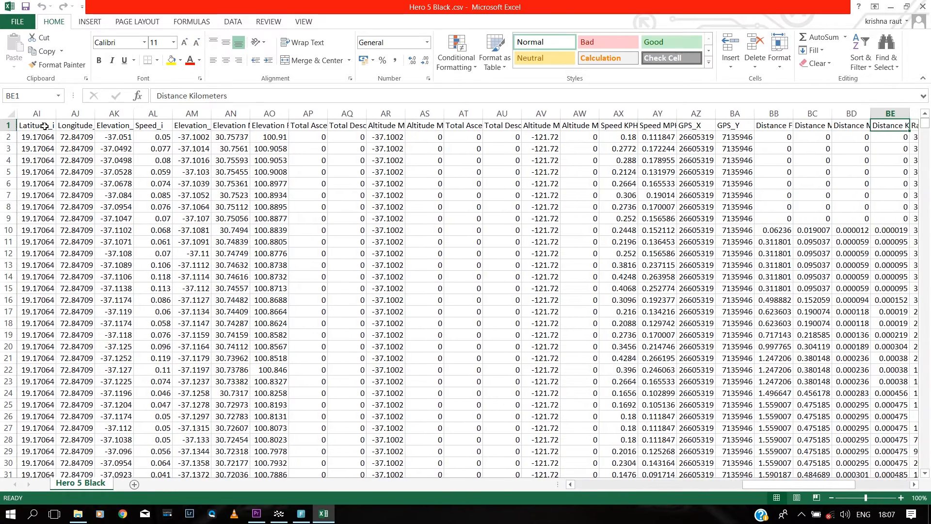
key("Right")
key("Right")
key("Left")
key("Left")
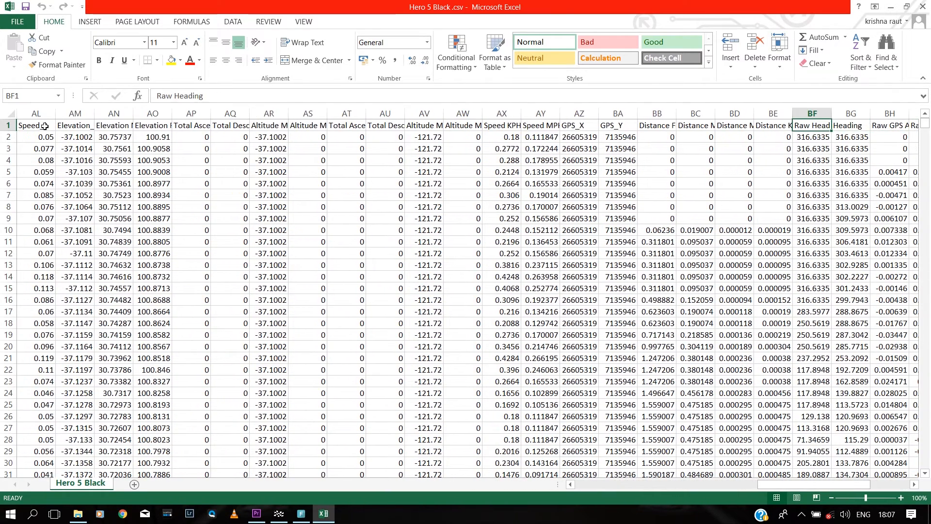
key("Right")
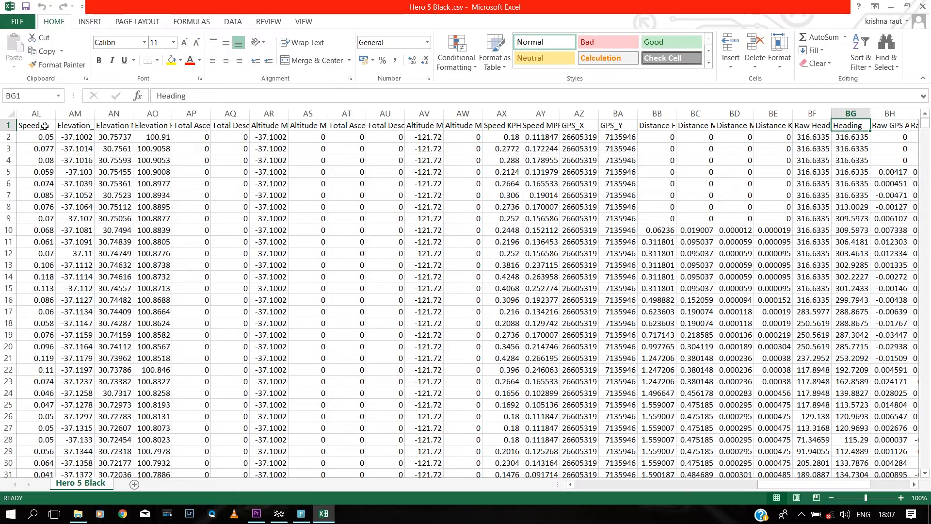
key("Right")
key("Right")
key("Right")
key("Right")
key("Right")
key("Right")
key("Right")
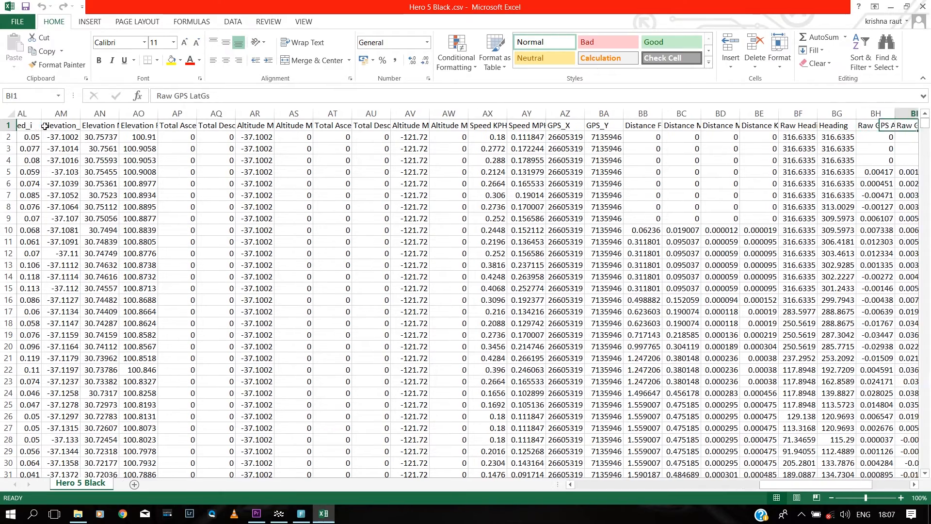
key("Left")
key("Left")
key("Left")
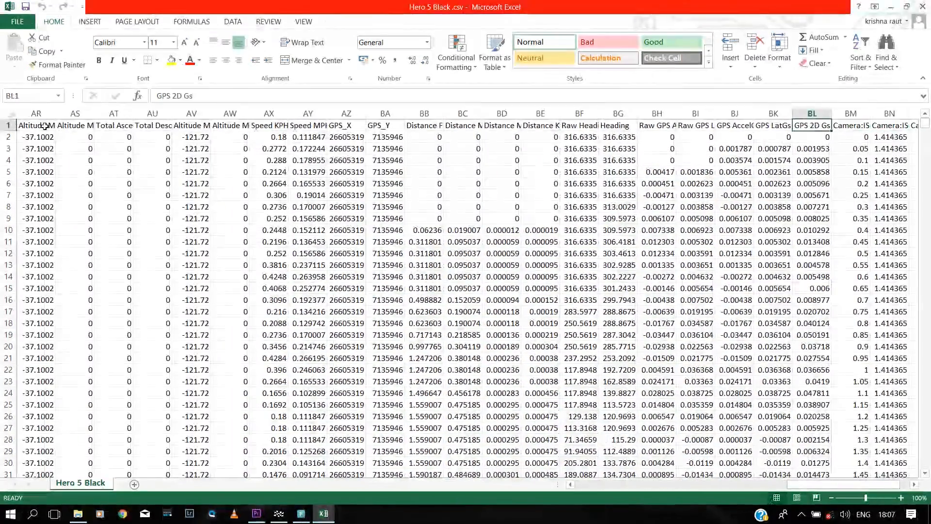
key("Right")
key("Right")
key("Right")
key("Right")
key("Right")
key("Right")
key("Right")
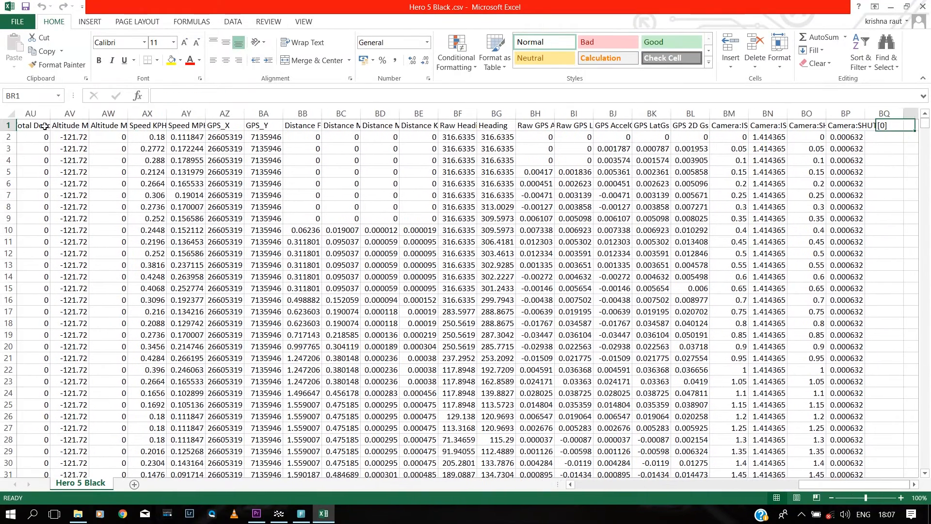
key("Left")
key("Left")
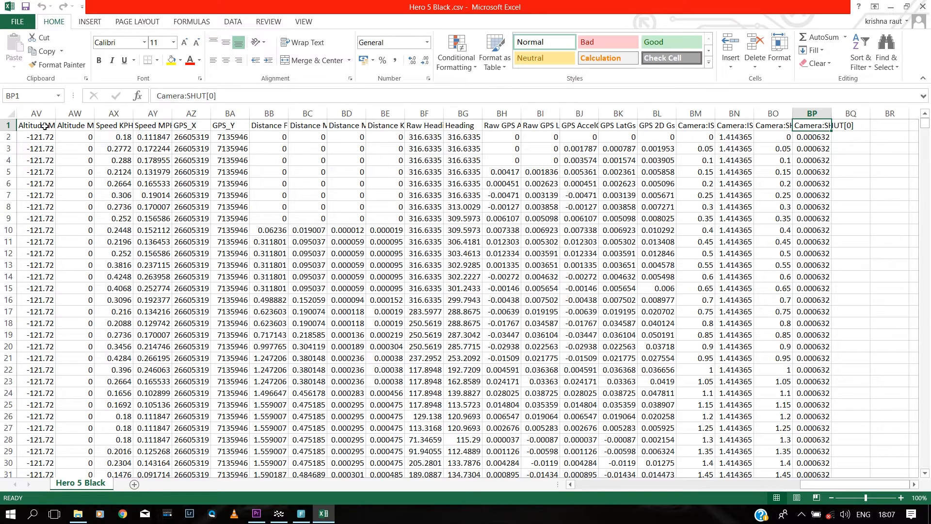
Step: Close Excel and refresh the drive G: folder view twice
left_click(922, 7)
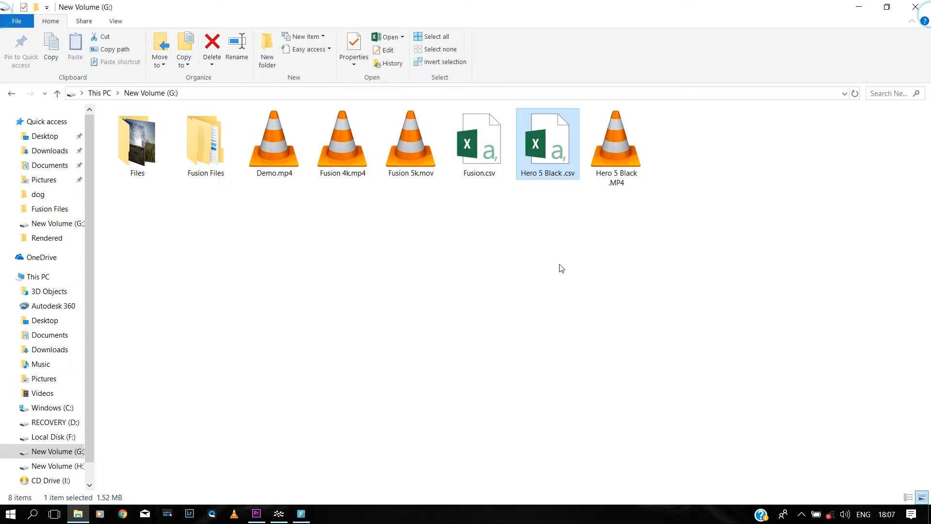
right_click(528, 344)
left_click(537, 394)
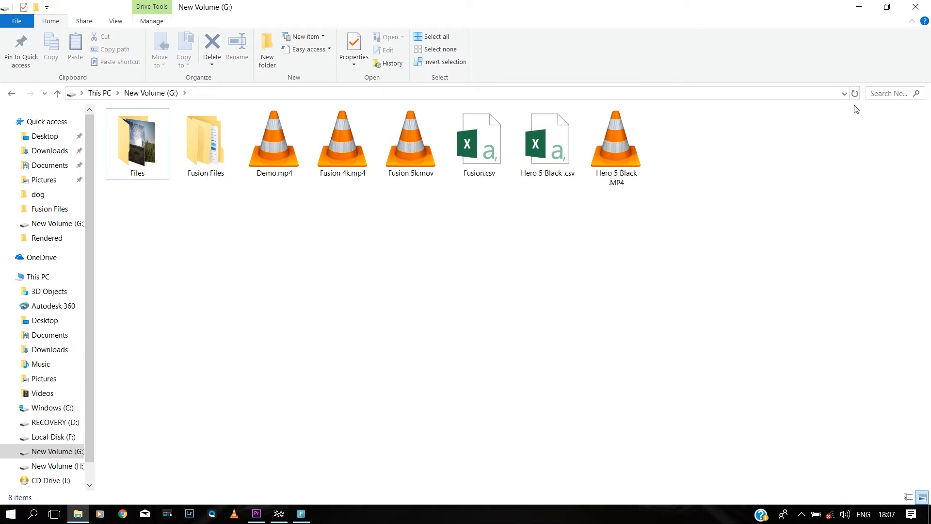
right_click(401, 244)
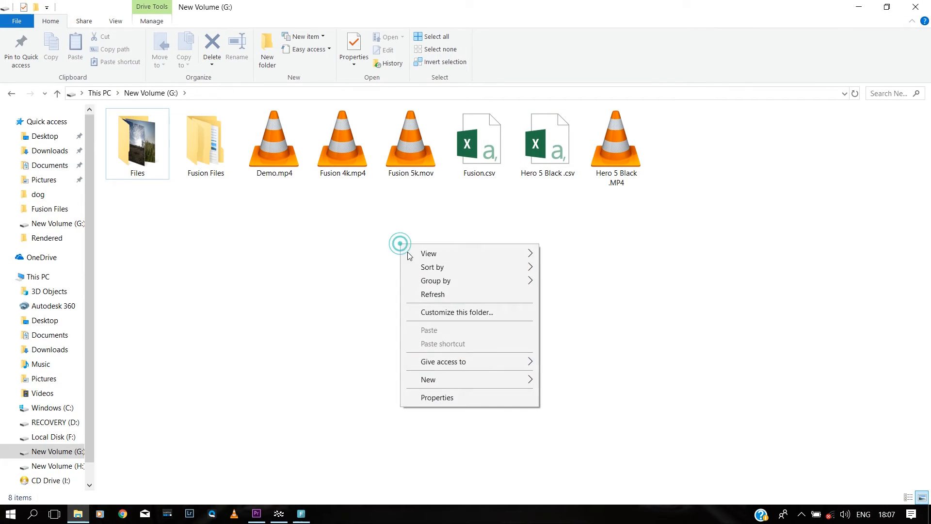
left_click(440, 295)
Step: Minimize the drive G: window and refresh the desktop
left_click(860, 7)
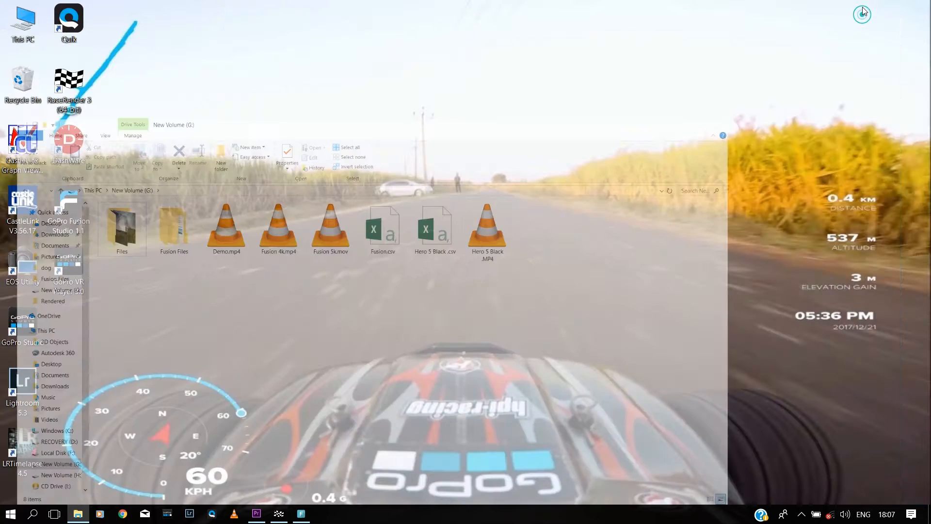
right_click(333, 246)
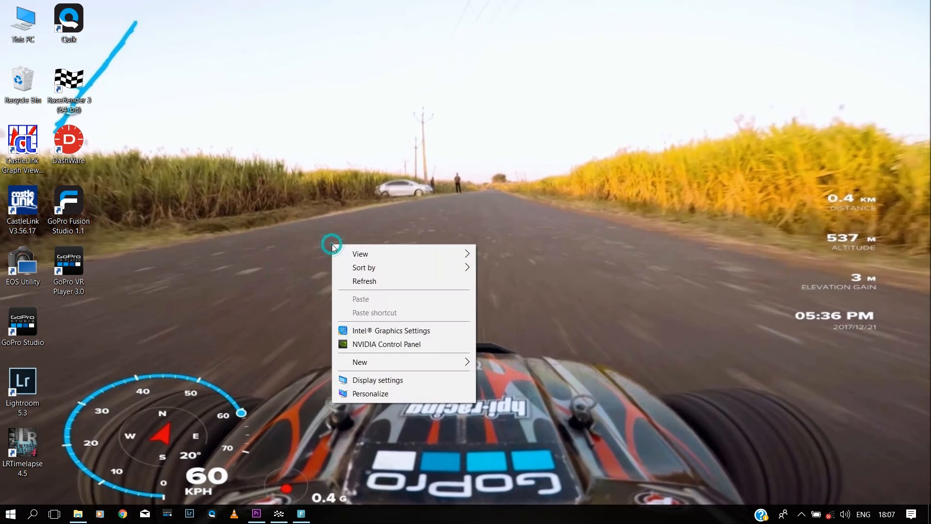
left_click(365, 282)
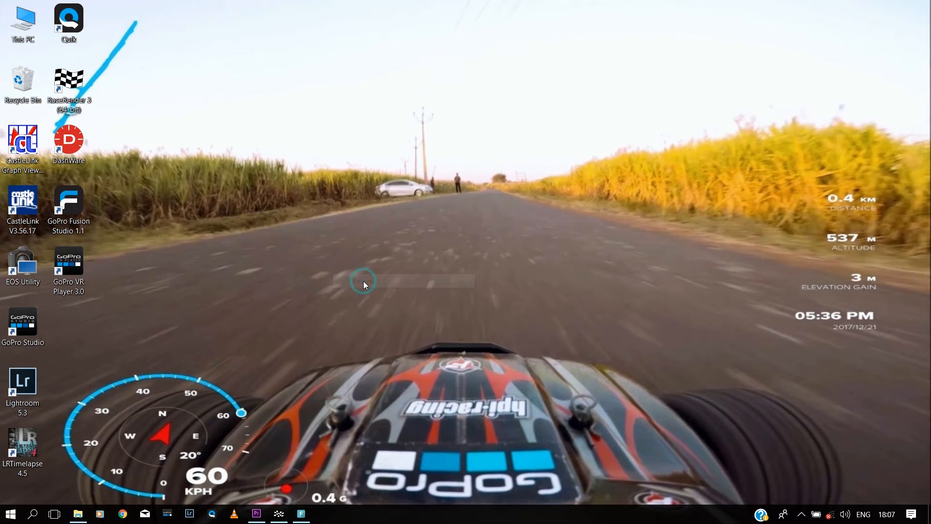
Step: Launch DashWare, create a GoPro Template Metric project, and load Fusion 4k.mp4 as its video
double_click(79, 148)
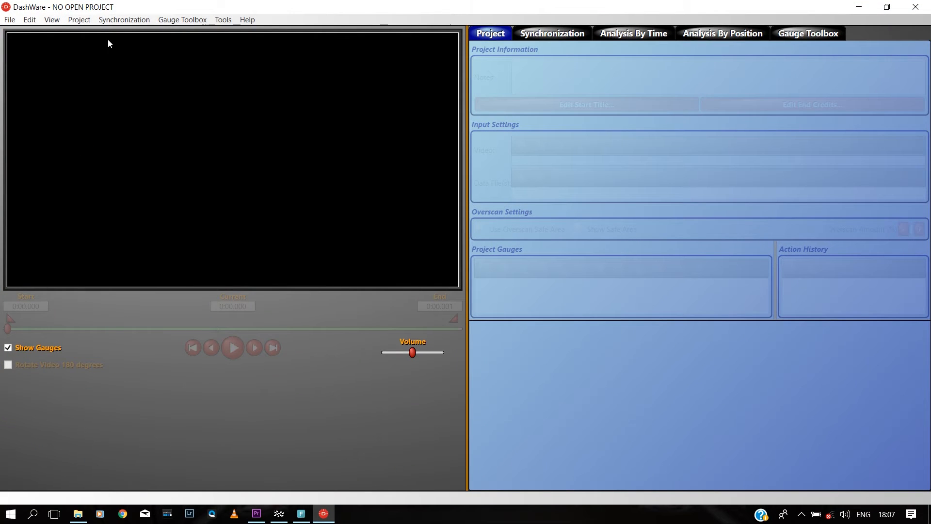
left_click(9, 19)
left_click(27, 50)
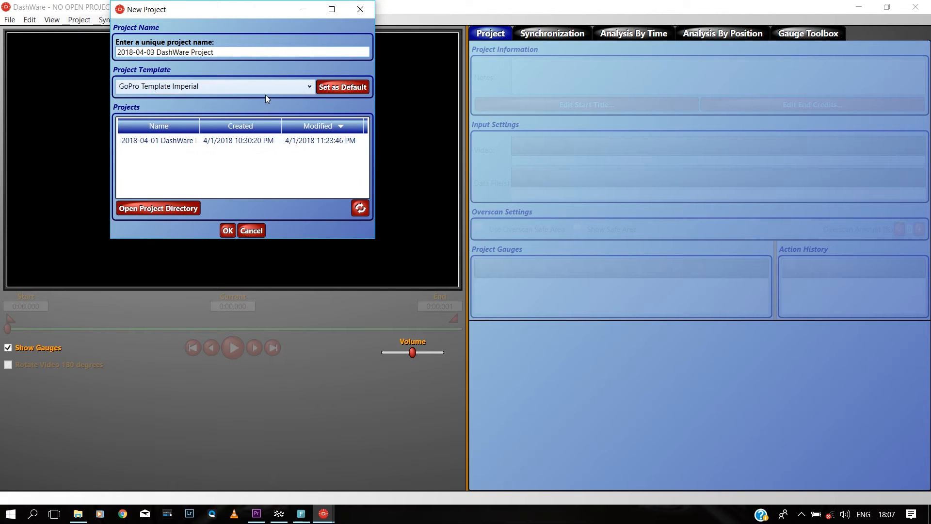
left_click(264, 89)
left_click(178, 187)
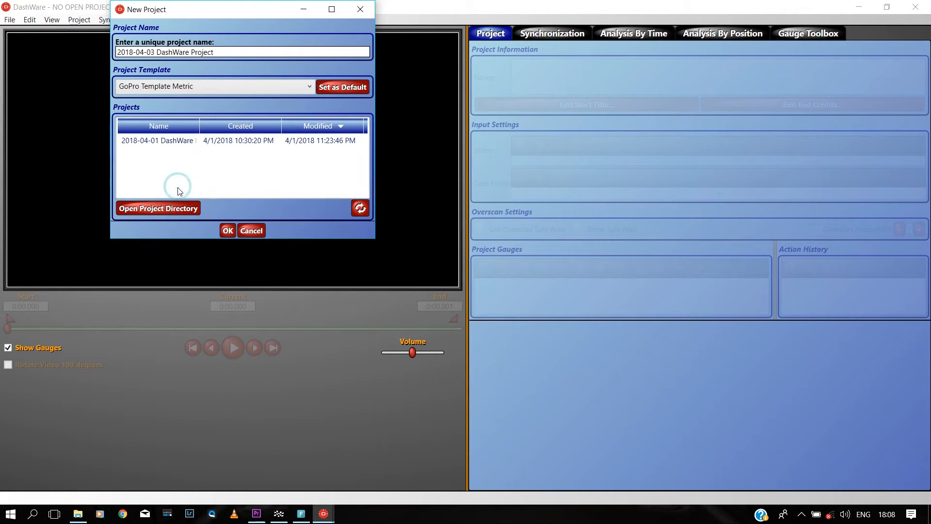
left_click(227, 231)
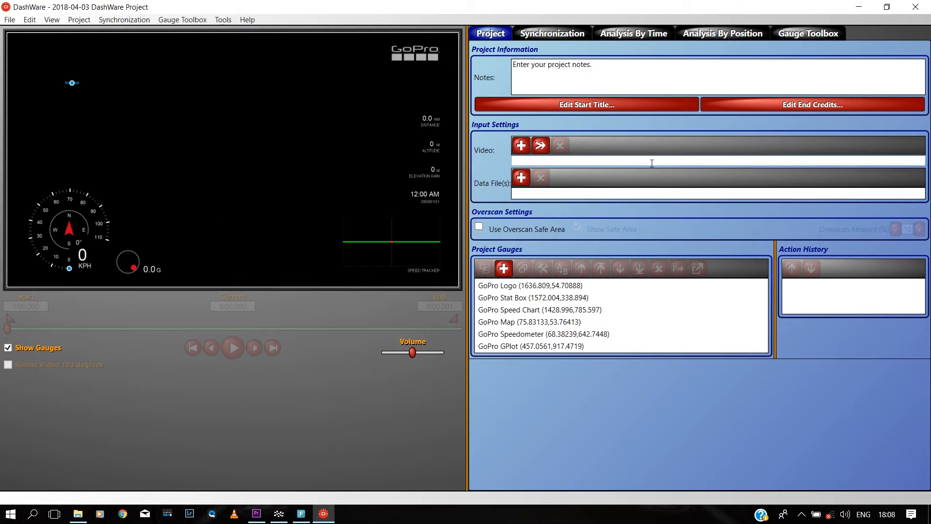
left_click(521, 145)
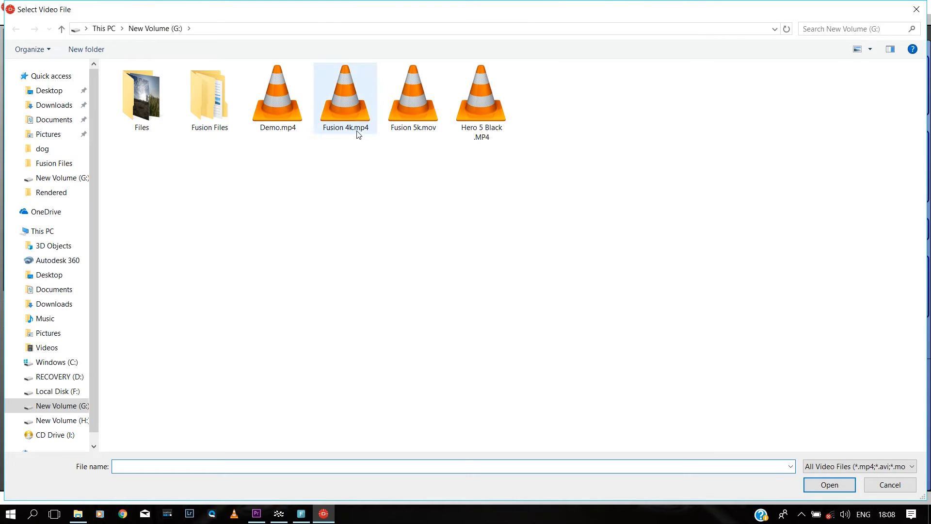
double_click(343, 105)
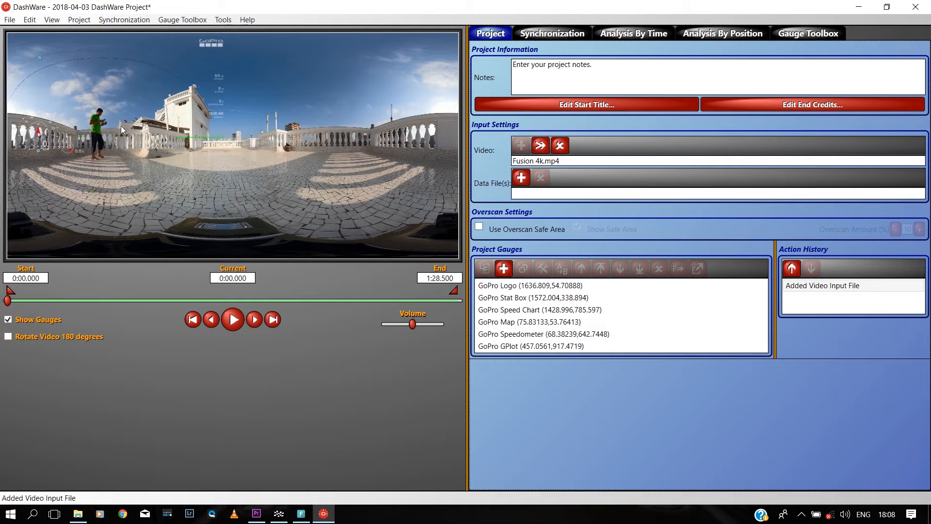
Step: Enlarge the speedometer gauge and place it at the video's lower left
left_click(33, 145)
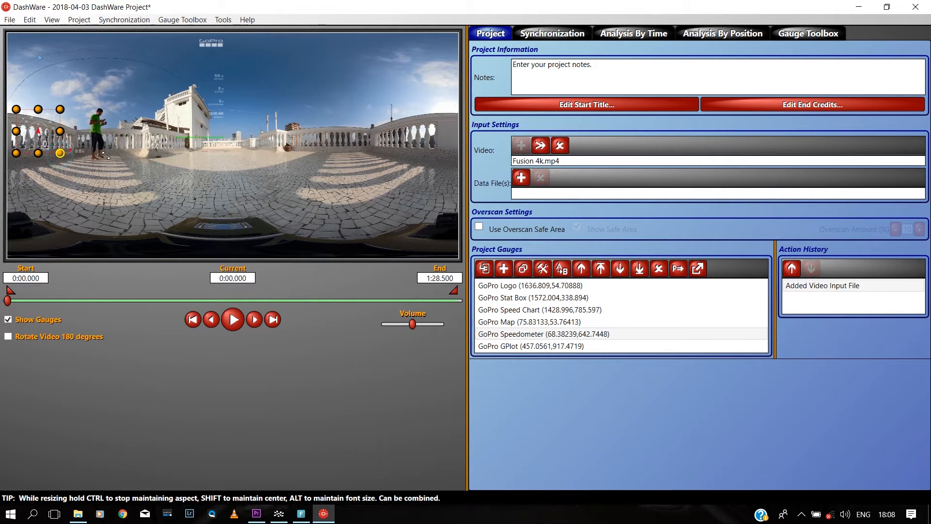
left_click_drag(106, 155, 65, 182)
left_click(150, 163)
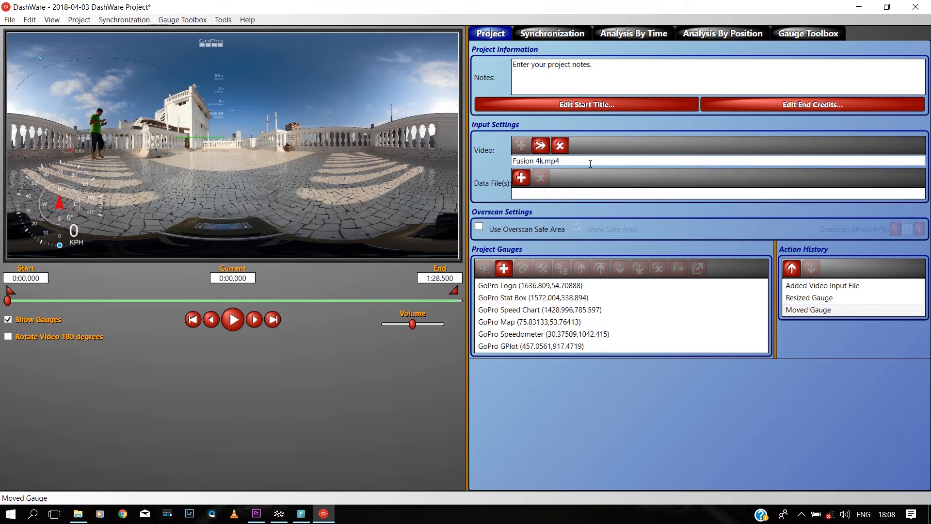
Step: Browse to G:\Fusion.csv and add it as a data file with the GoPro profile
left_click(520, 177)
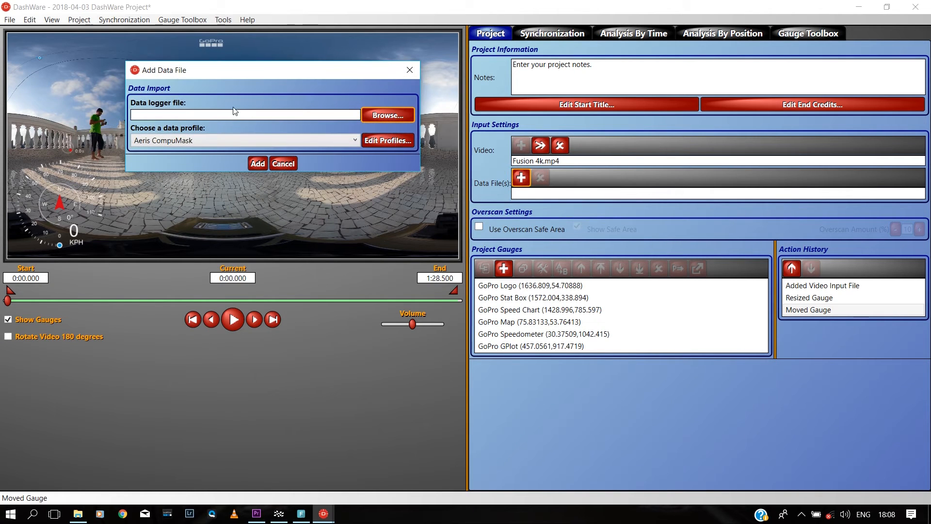
left_click(372, 115)
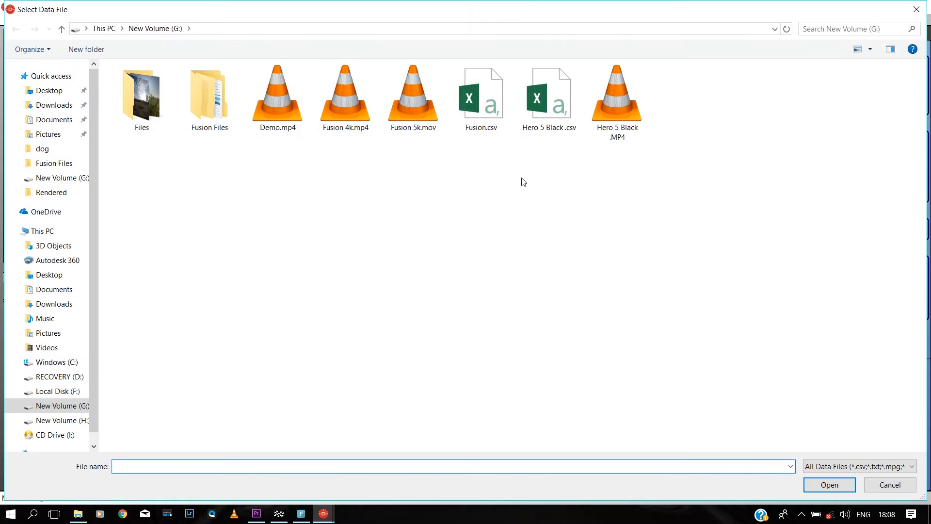
left_click(482, 93)
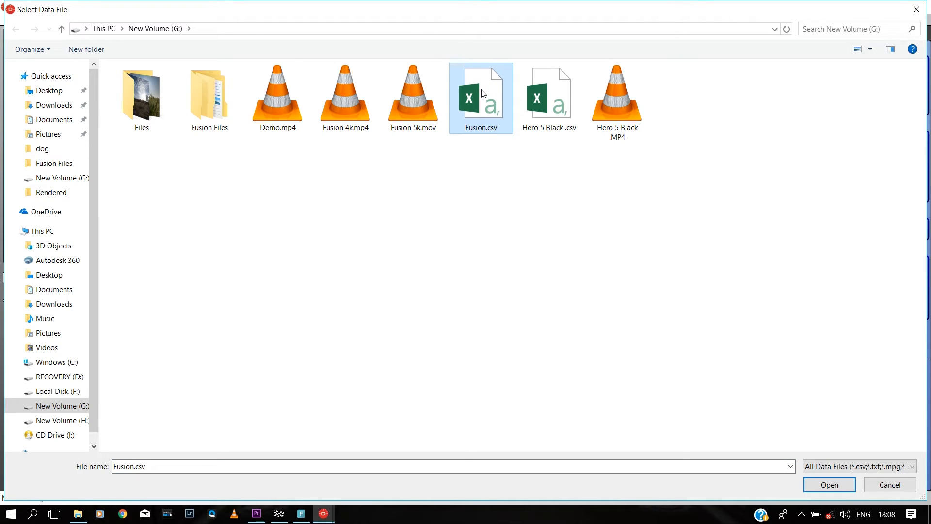
double_click(483, 93)
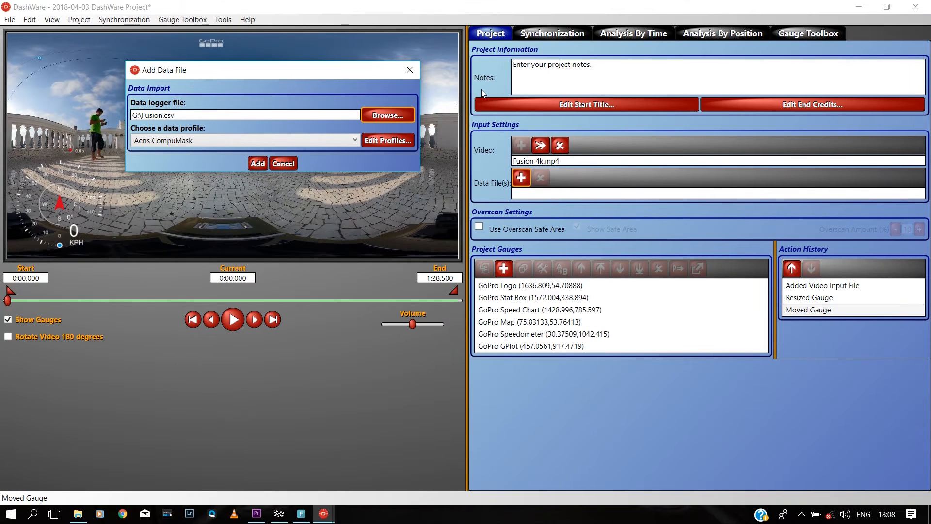
left_click(335, 139)
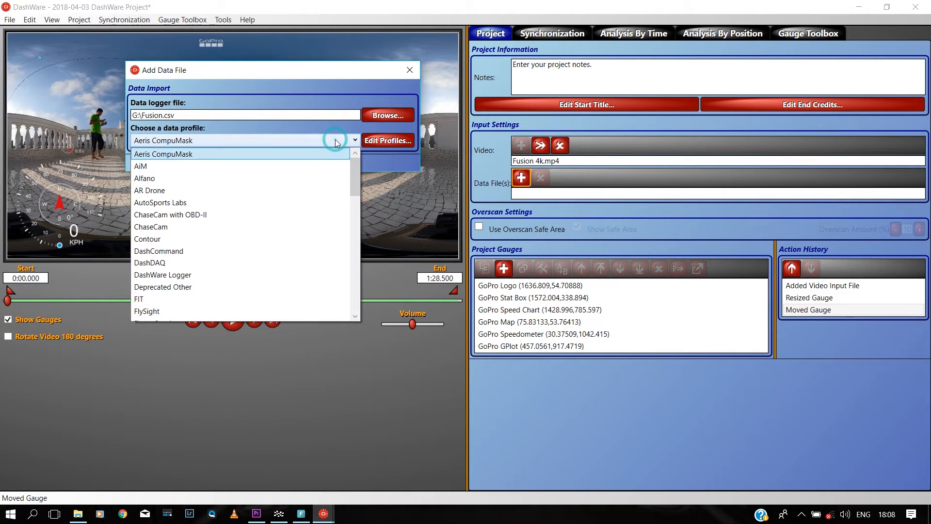
key("g")
key("g")
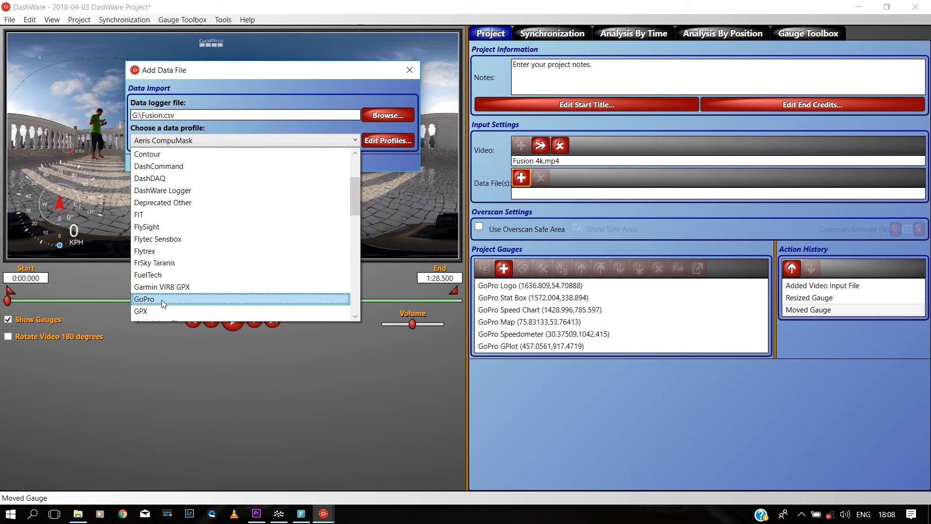
left_click(165, 299)
left_click(258, 164)
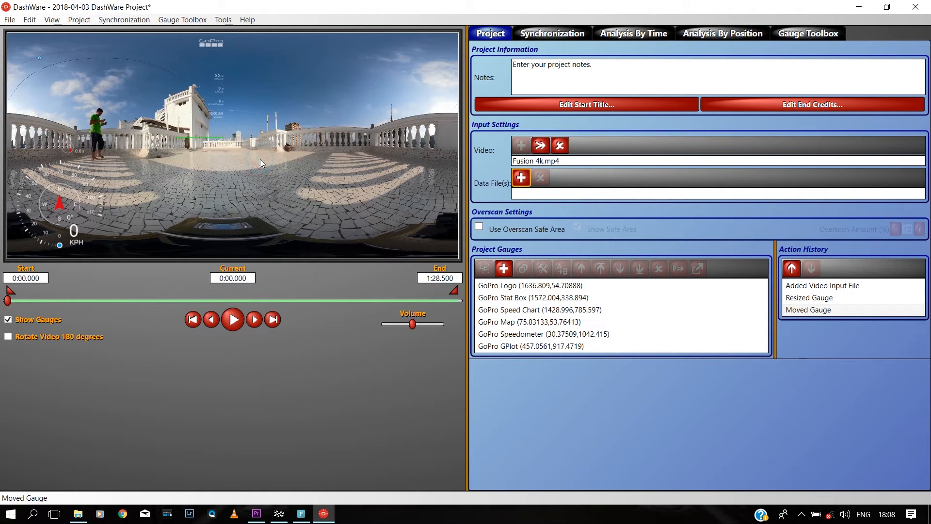
Step: Resize and reposition the Stat Box, GPlot, Map, GoPro Logo and Speed Chart gauges
left_click(216, 117)
left_click_drag(223, 120, 249, 157)
left_click_drag(223, 117, 260, 165)
left_click_drag(73, 148, 142, 254)
left_click_drag(121, 242, 123, 233)
left_click(49, 63)
left_click_drag(64, 77, 112, 119)
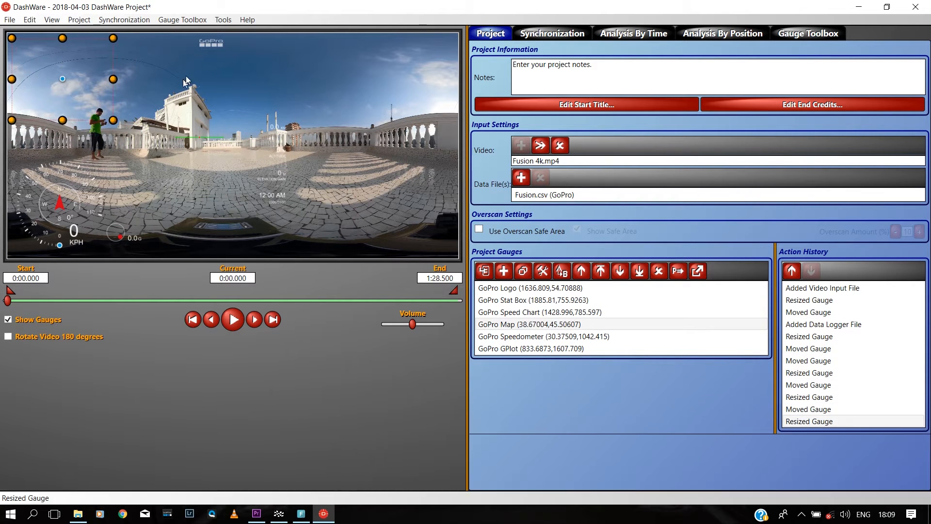
left_click_drag(223, 48, 263, 61)
left_click_drag(232, 52, 254, 56)
left_click_drag(262, 160, 255, 131)
left_click_drag(199, 138, 305, 221)
left_click_drag(255, 131, 314, 132)
left_click_drag(265, 56, 329, 60)
left_click(363, 66)
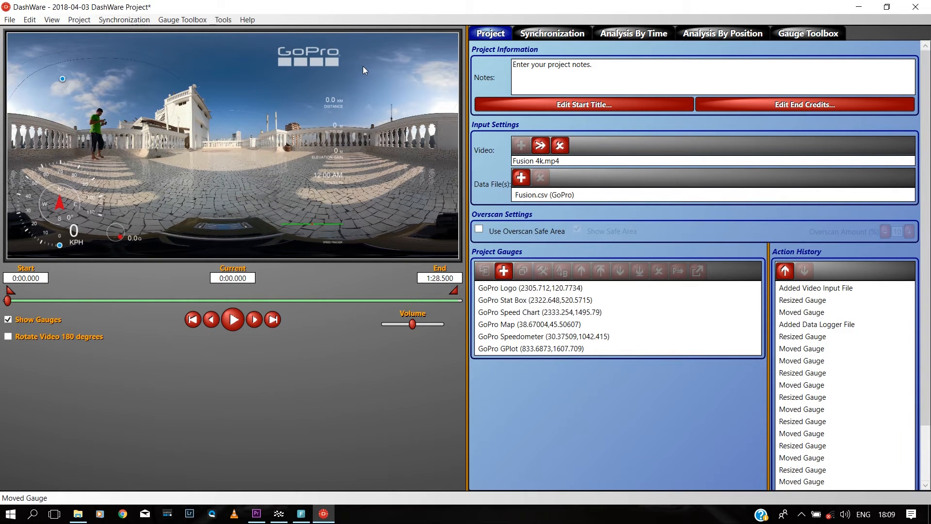
Step: Move the speedometer up and slightly right, then review the Synchronization tab and return to Project
left_click_drag(48, 209, 55, 199)
left_click(161, 202)
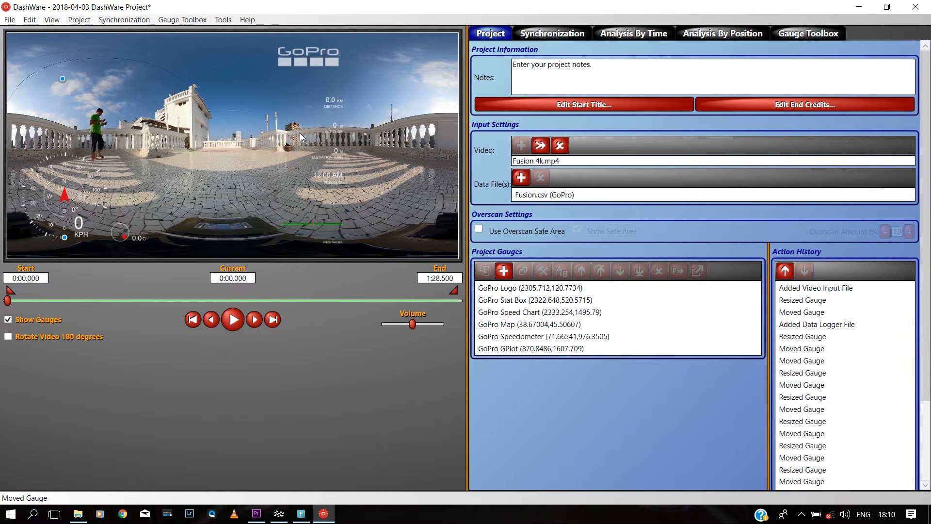
left_click(545, 34)
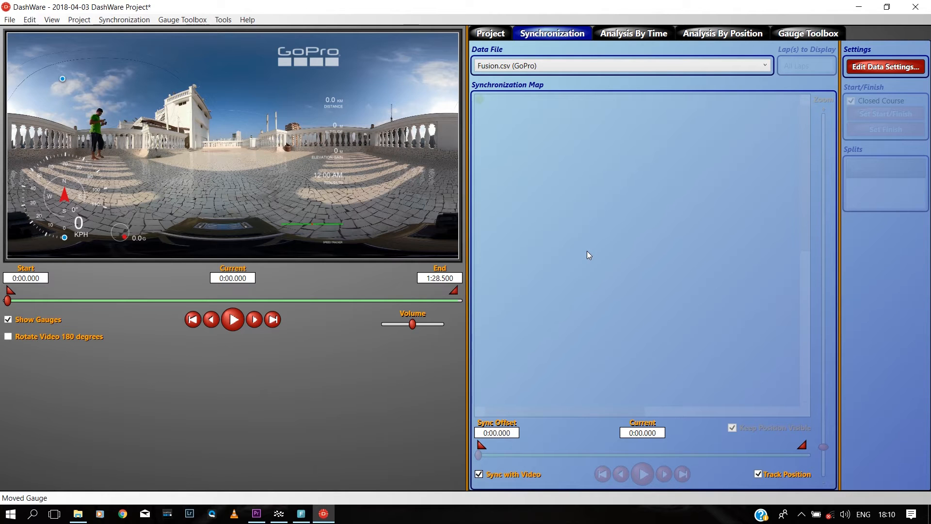
left_click(490, 33)
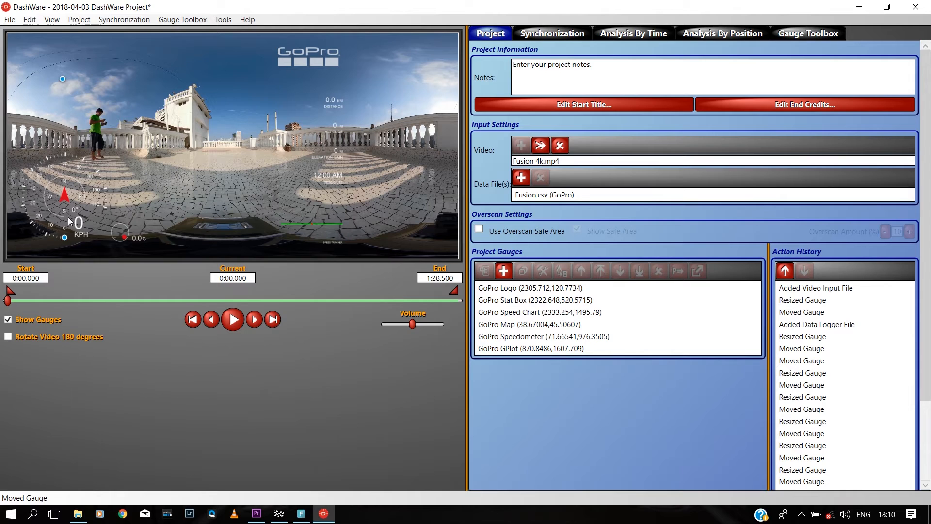
Step: Map the speedometer's Speed Data Value to Fusion:GPS5[4] (m/s) and play the video to verify
double_click(508, 337)
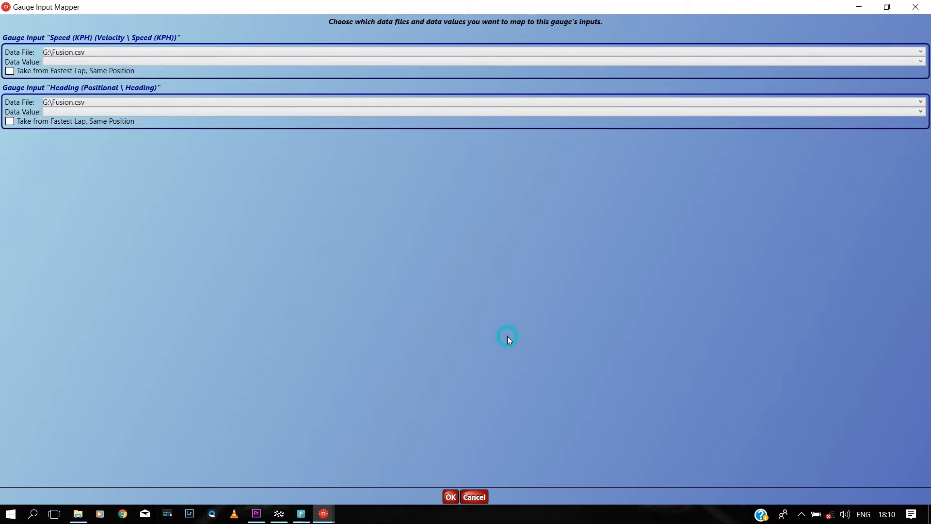
left_click(54, 63)
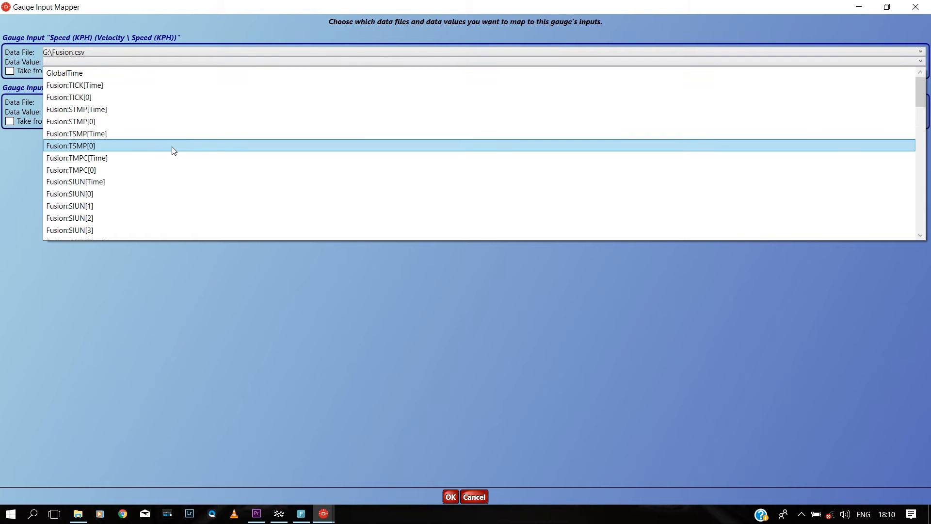
left_click_drag(921, 92, 917, 176)
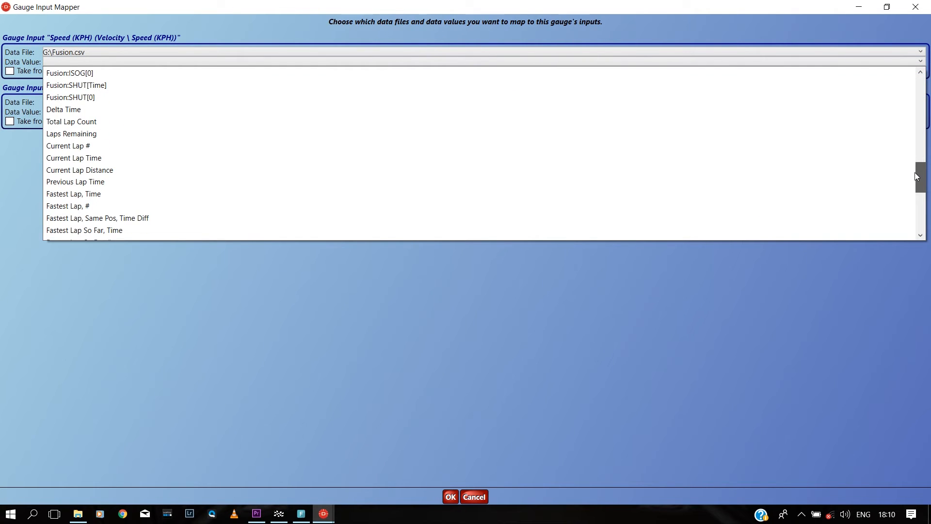
left_click_drag(917, 177, 915, 165)
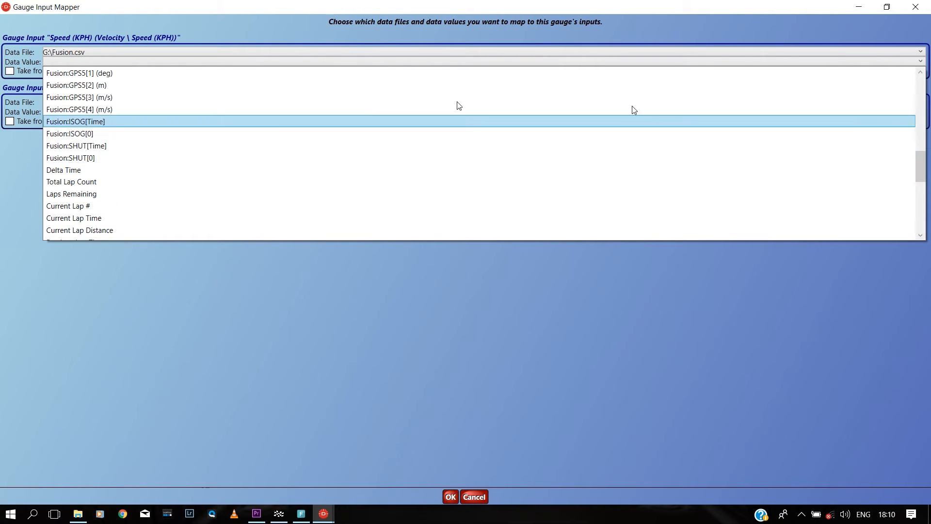
left_click(89, 111)
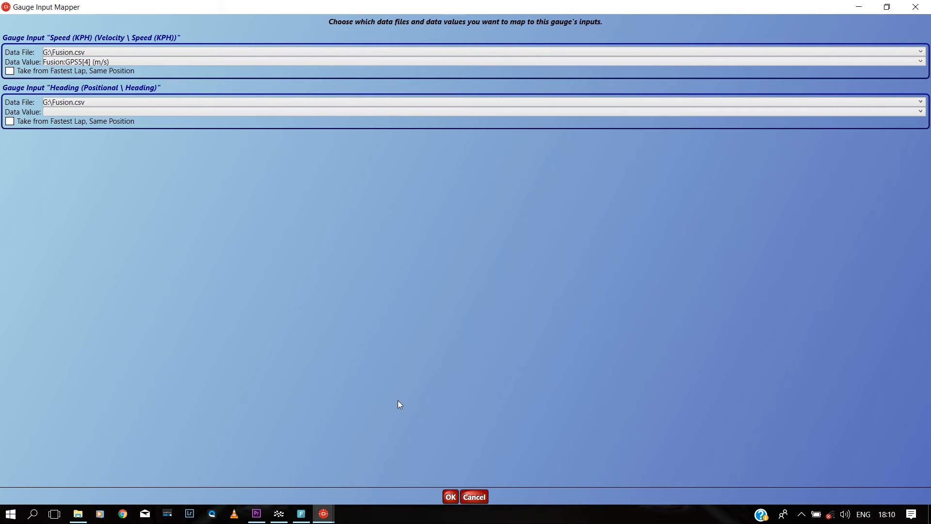
left_click(452, 498)
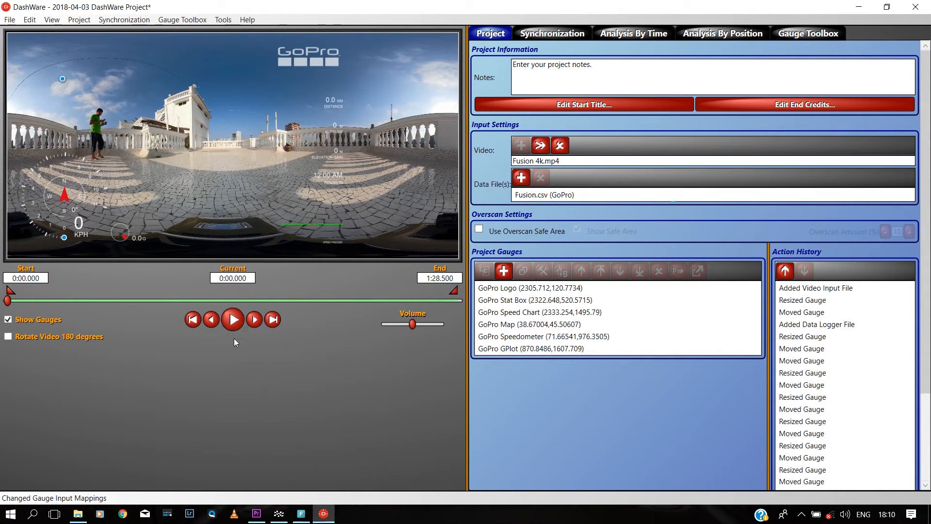
left_click(234, 325)
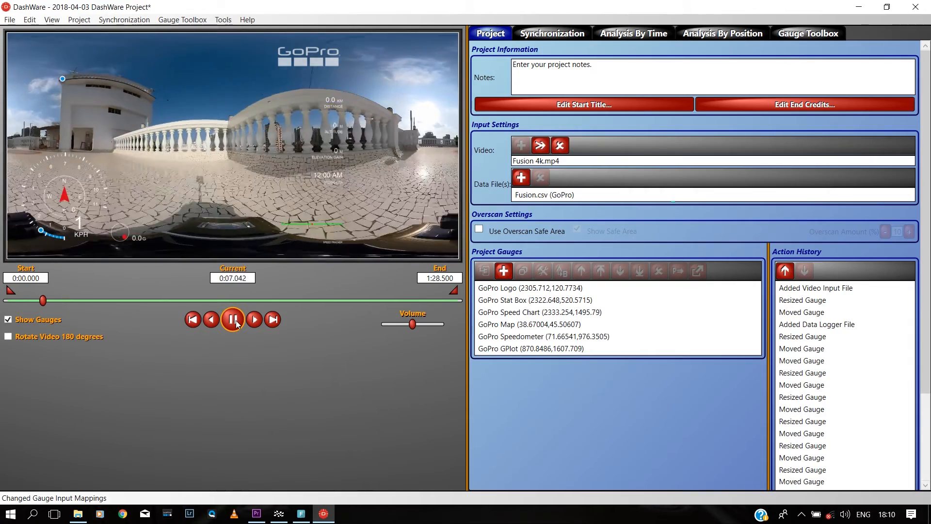
left_click(235, 320)
Step: Change the GoPro Speedometer's KPH text component to 'M/S' in Gauge Designer and save the gauge
double_click(543, 336)
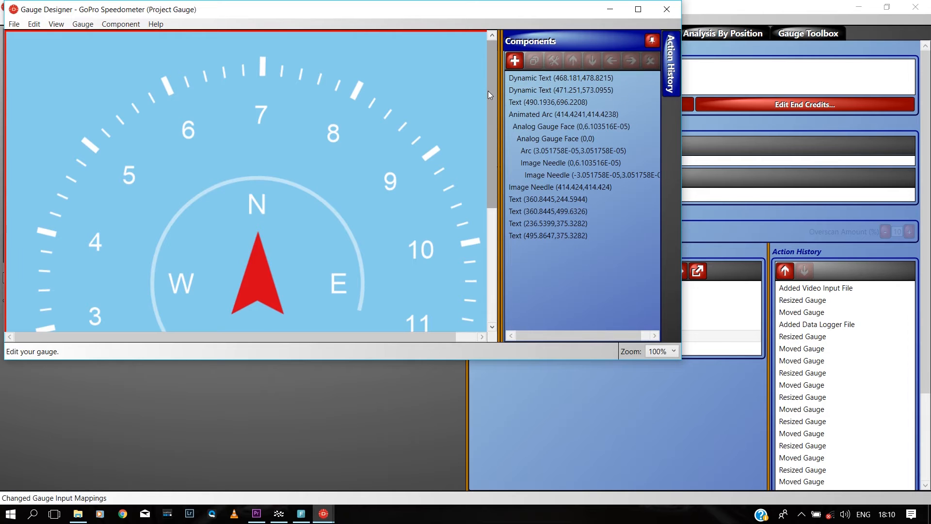
left_click_drag(492, 89, 499, 261)
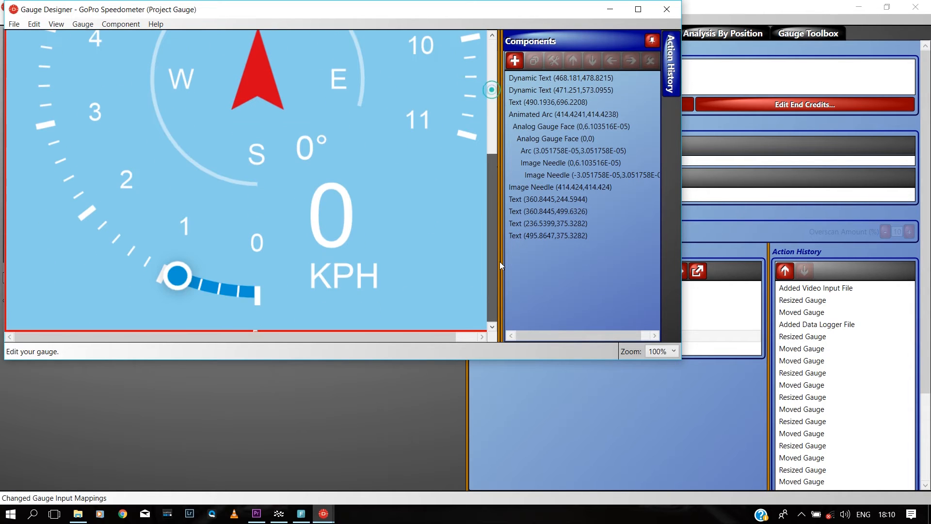
left_click(559, 90)
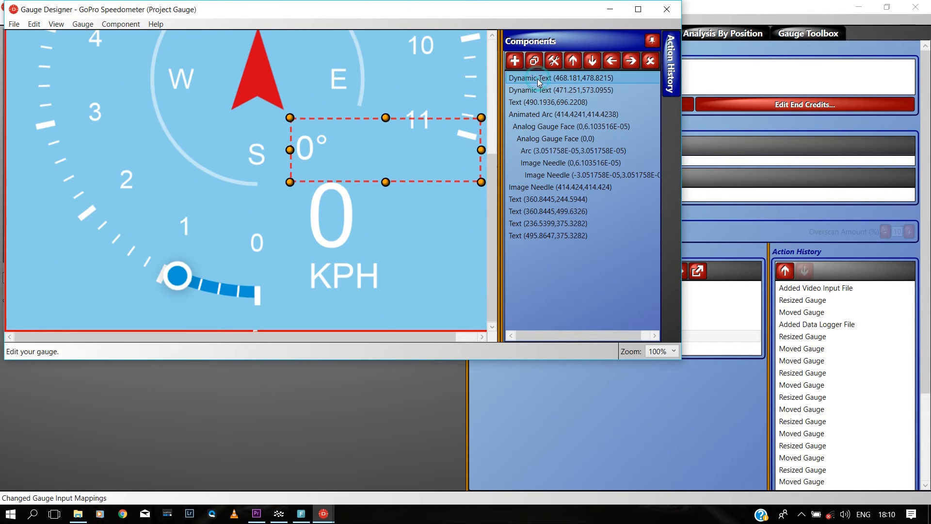
left_click(533, 103)
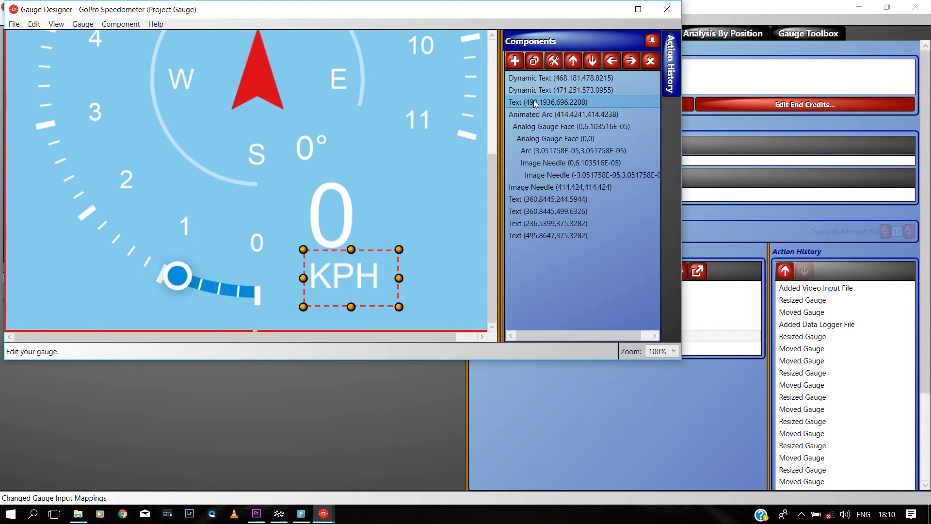
double_click(534, 104)
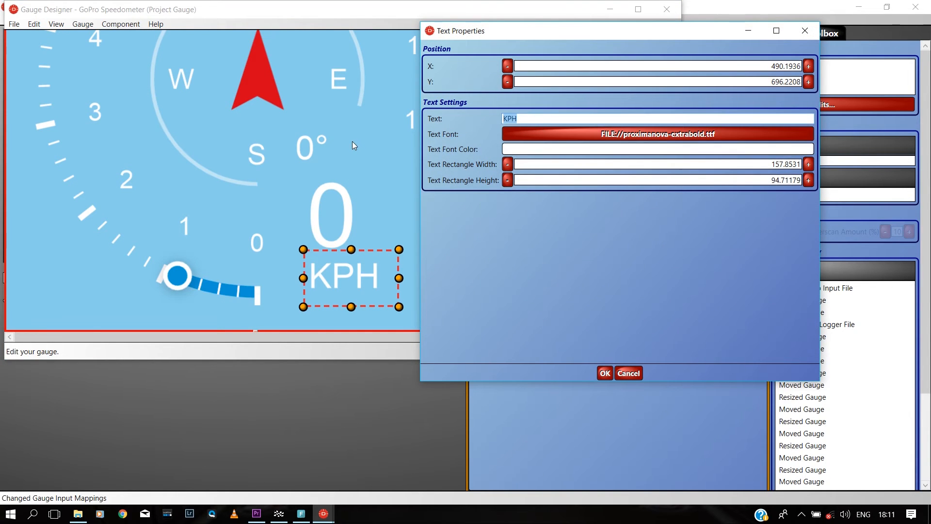
type("M/")
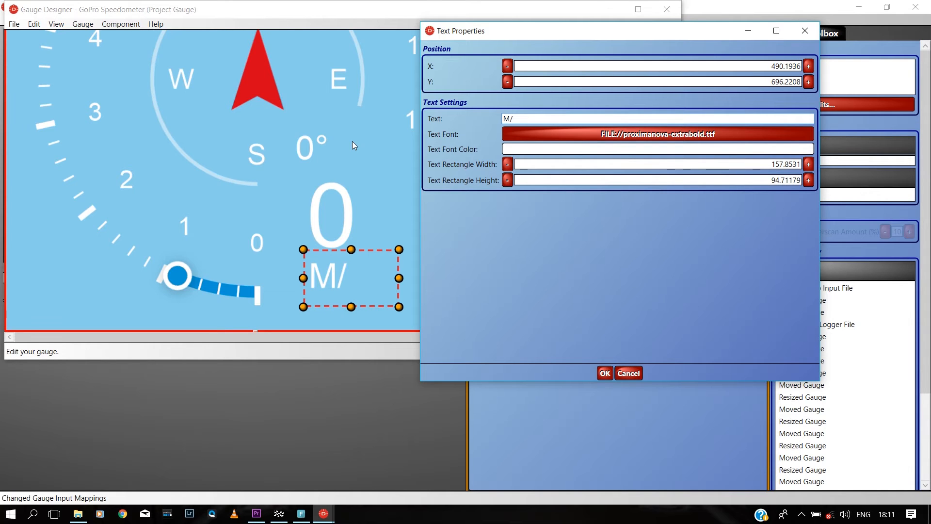
type("S")
left_click(609, 375)
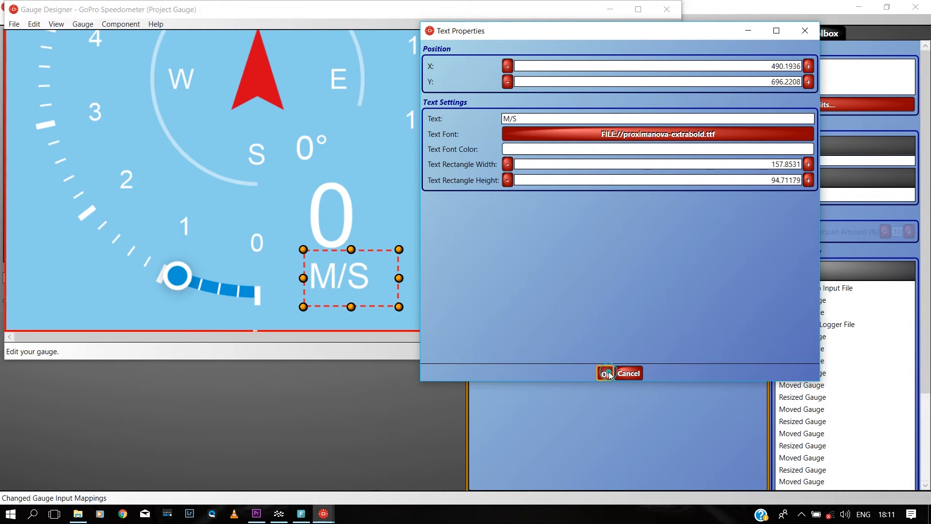
left_click(667, 9)
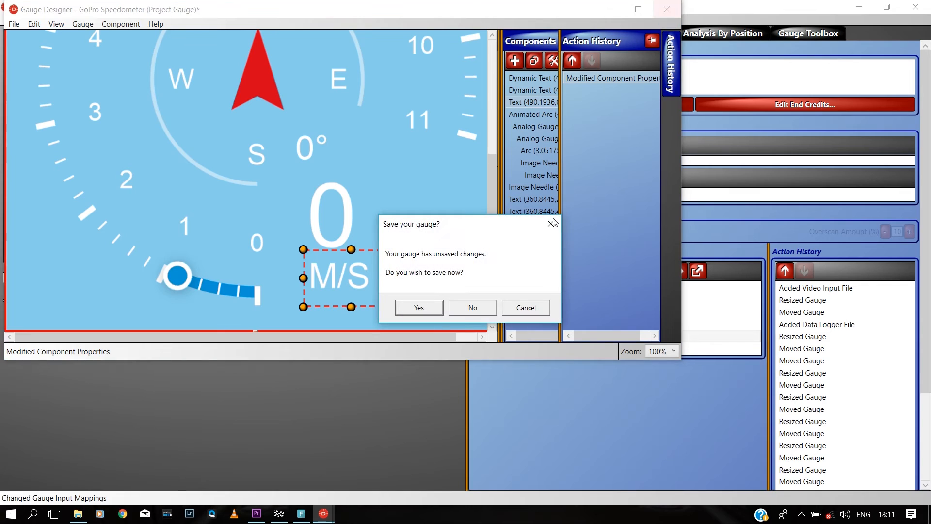
left_click(418, 308)
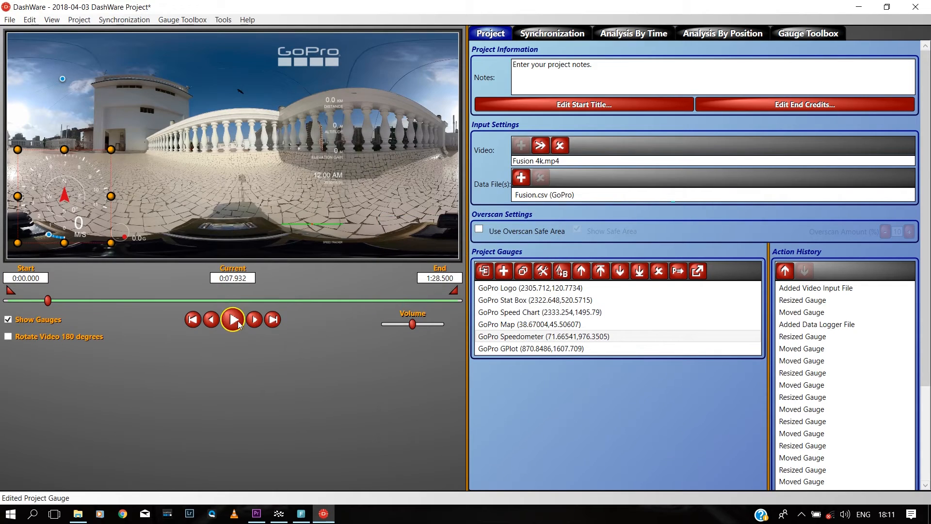
Step: Play and pause the Fusion 4k footage twice to check the speedometer's live M/S readings
left_click(236, 322)
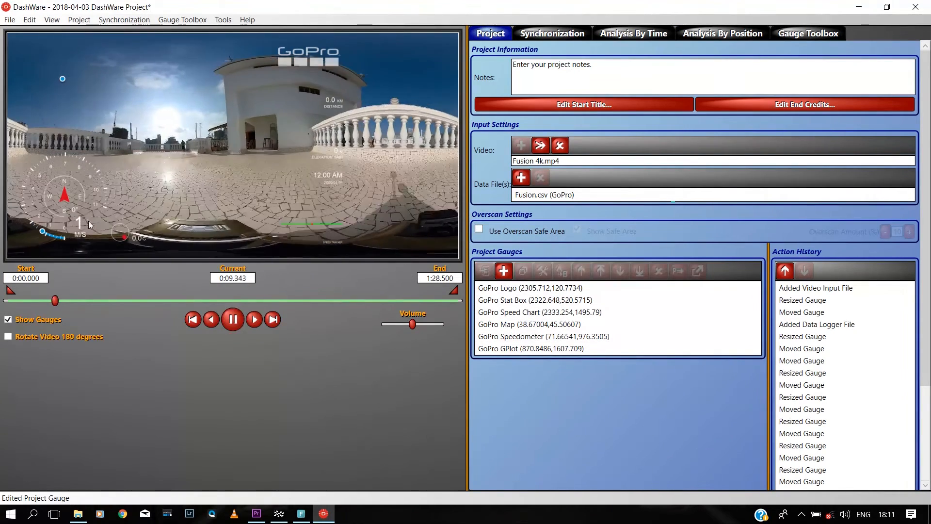
left_click(233, 322)
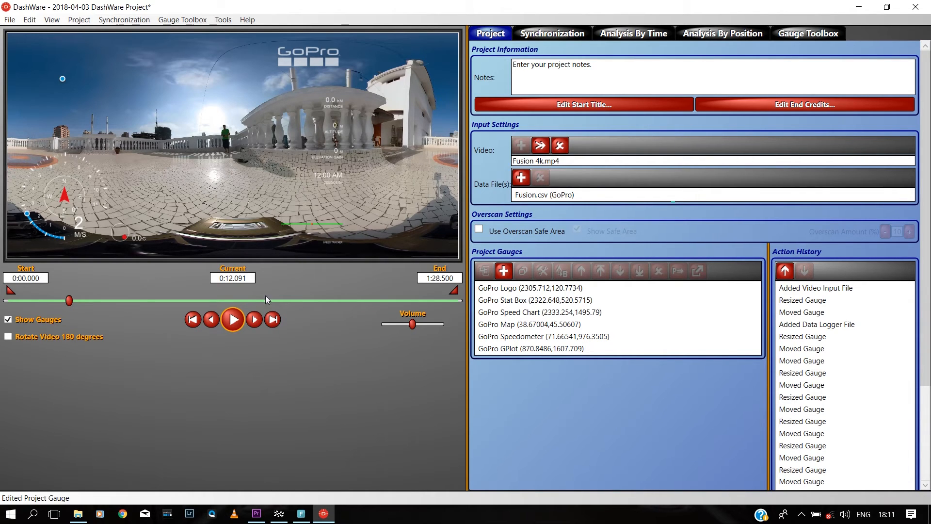
left_click(234, 320)
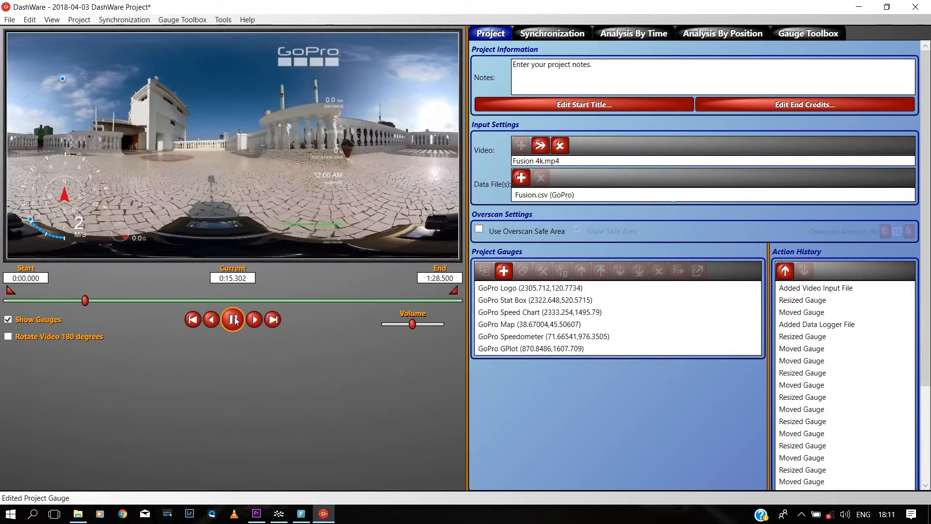
left_click(233, 319)
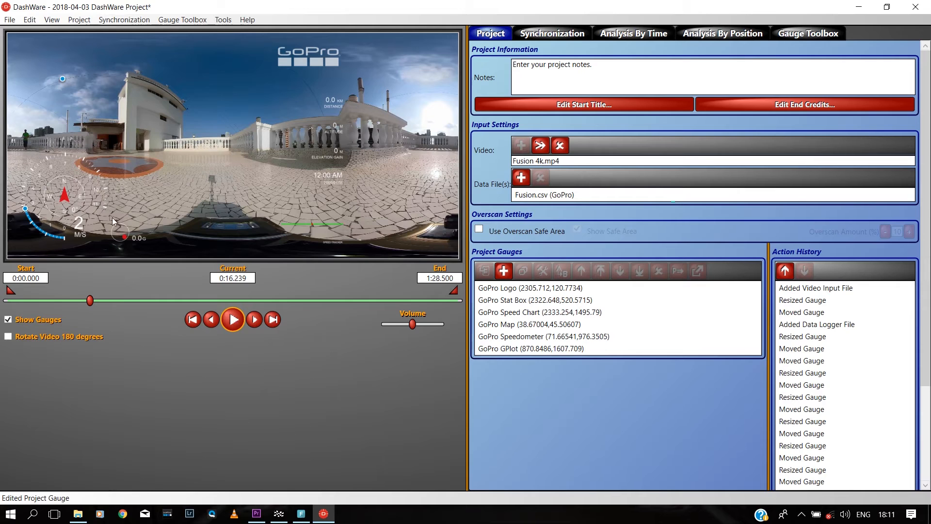
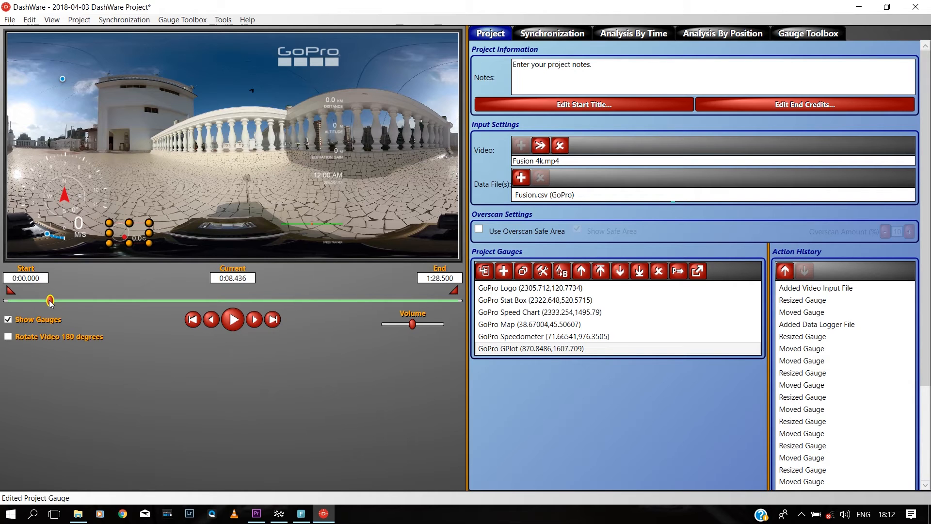
Step: Delete Fusion.csv from the Data File(s) list, then bring up RaceRender's Demo project
left_click(534, 199)
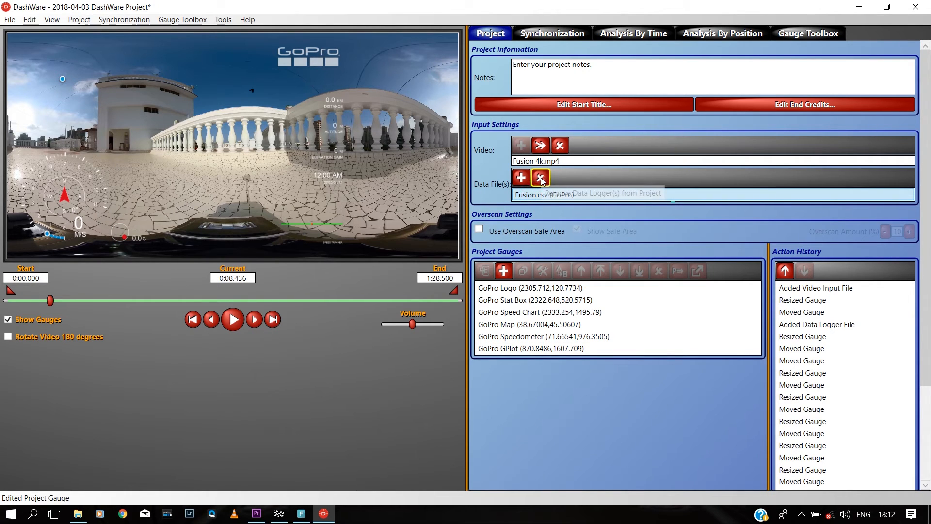
left_click(541, 179)
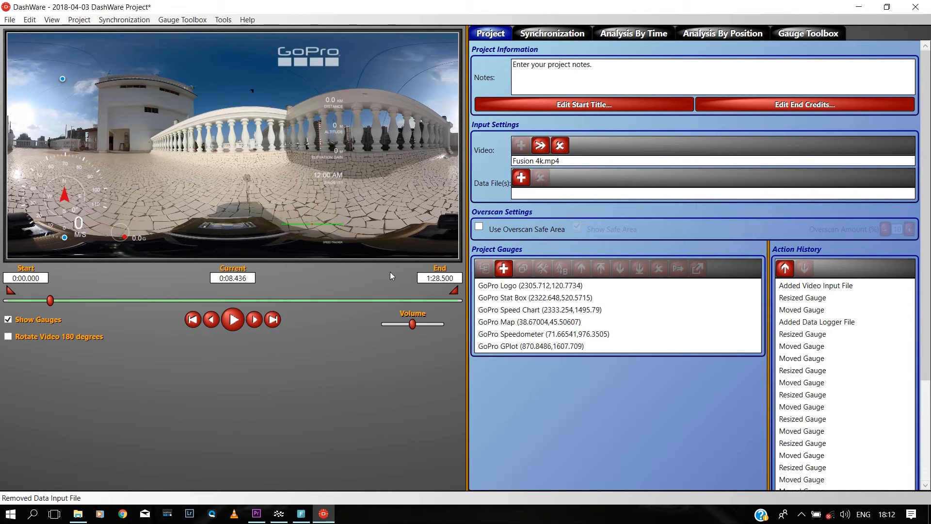
left_click(279, 514)
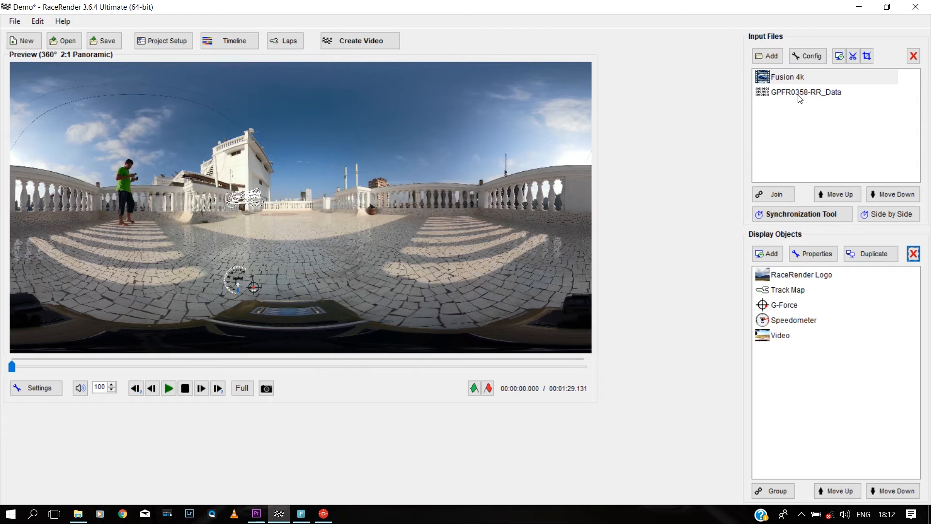
Step: Export GPFR0358-RR_Data's GPS data as GPFR0358-RR_Data.gpx to New Volume (G:)
left_click(799, 96)
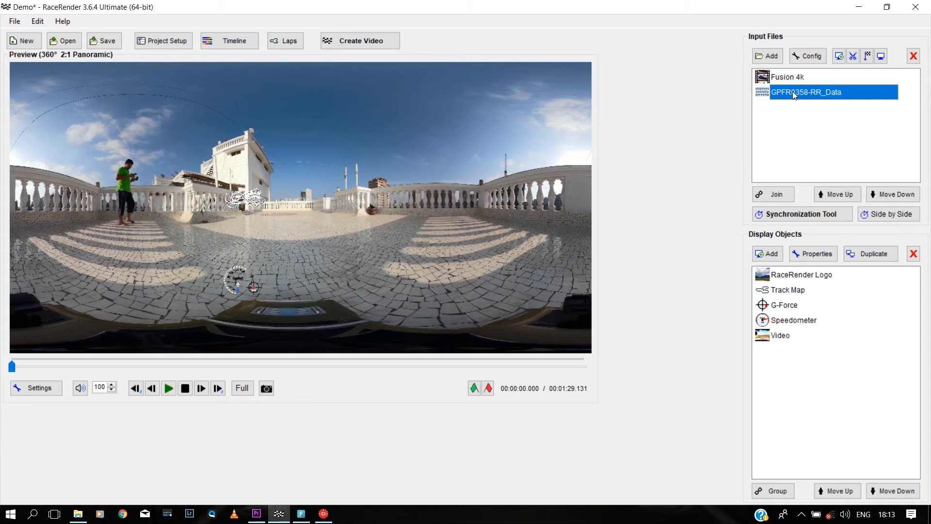
right_click(793, 91)
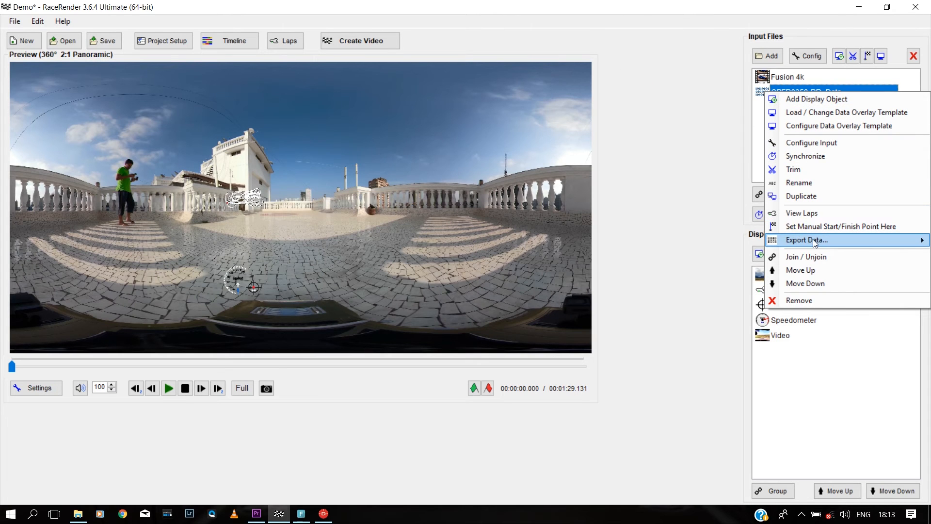
mouse_move(815, 242)
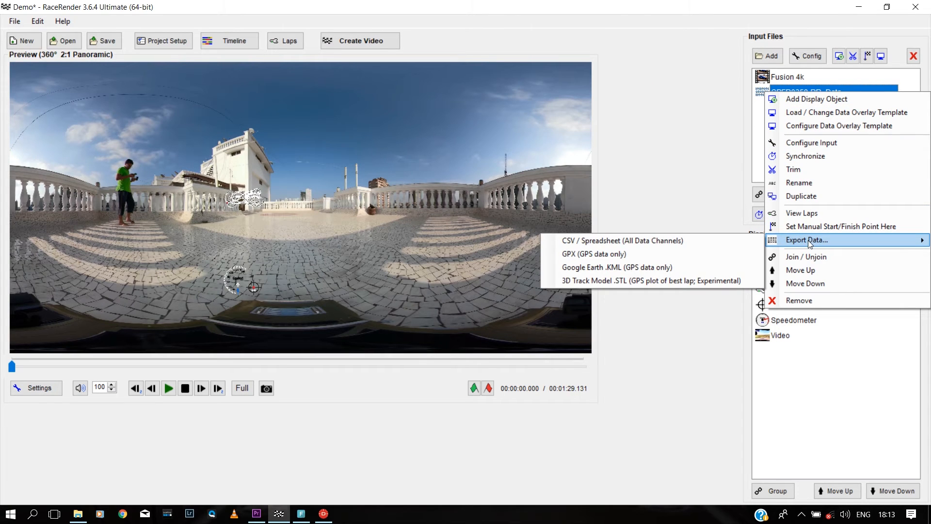
left_click(608, 255)
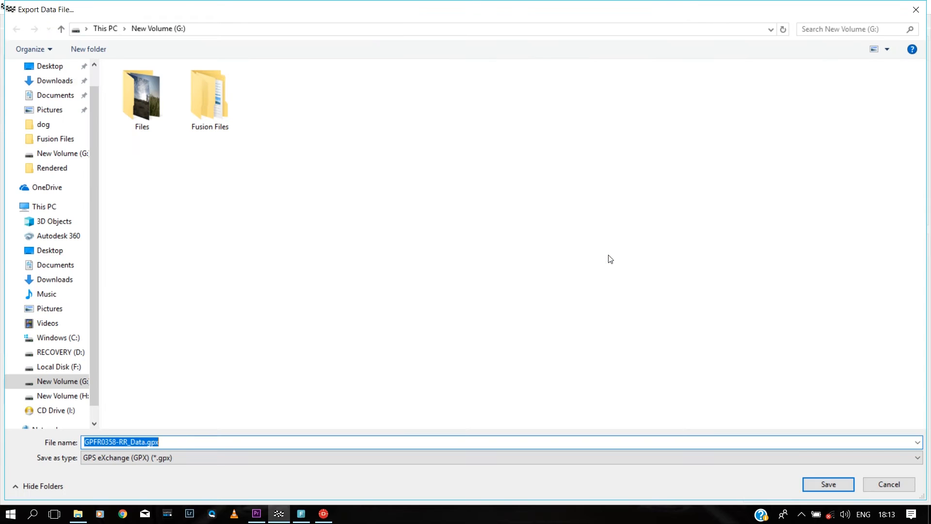
left_click(44, 206)
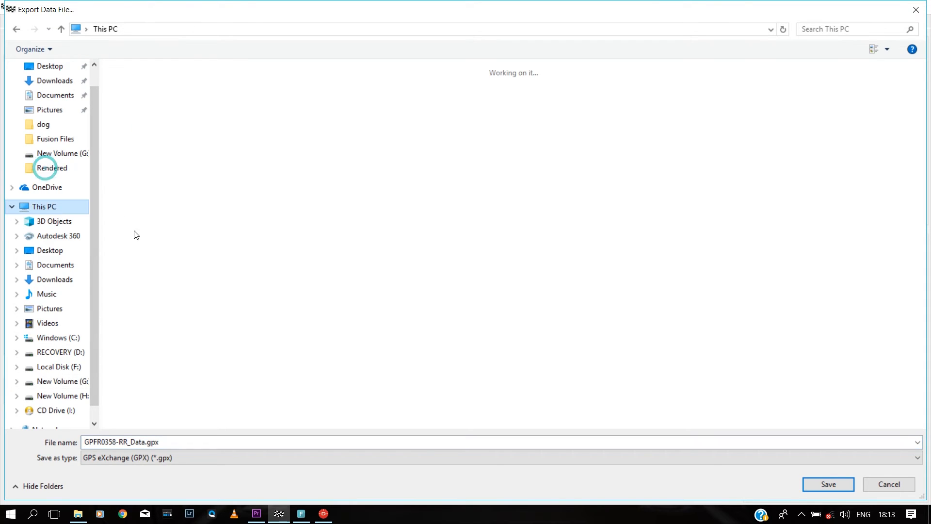
double_click(182, 216)
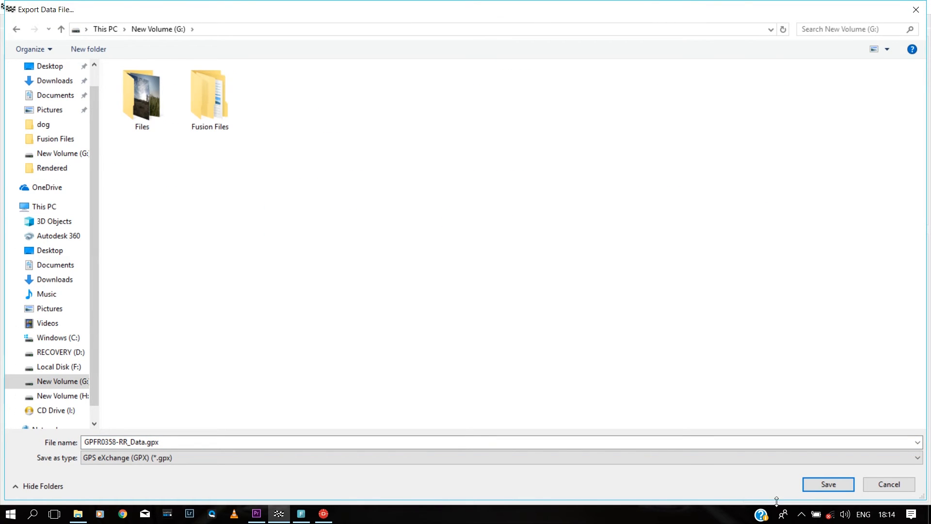
left_click(817, 491)
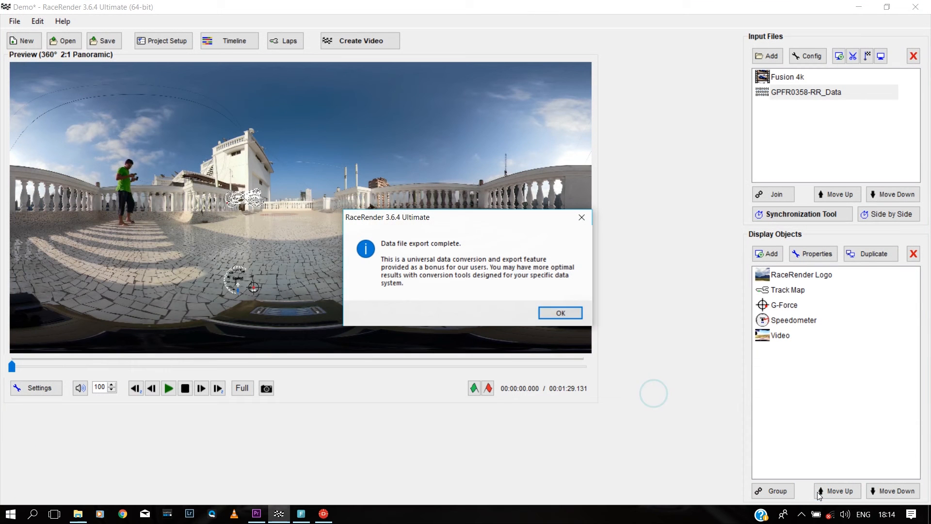
left_click(561, 313)
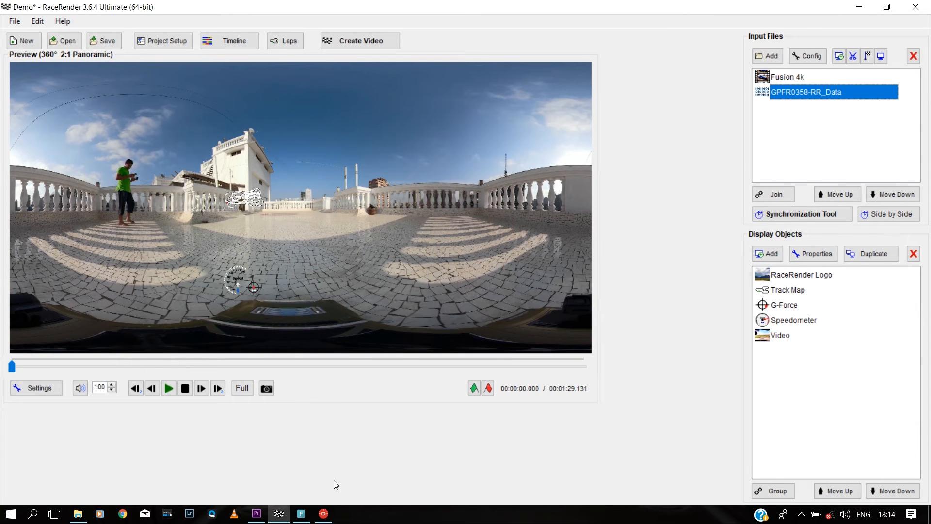
left_click(324, 513)
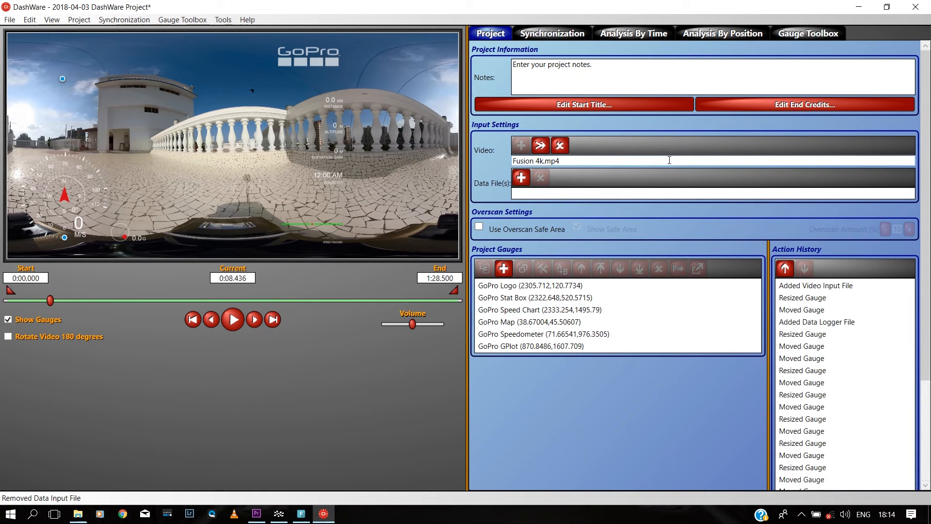
Step: Add G:\GPFR0358-RR_Data.gpx as a data file using the GPX data profile
left_click(521, 177)
left_click(394, 116)
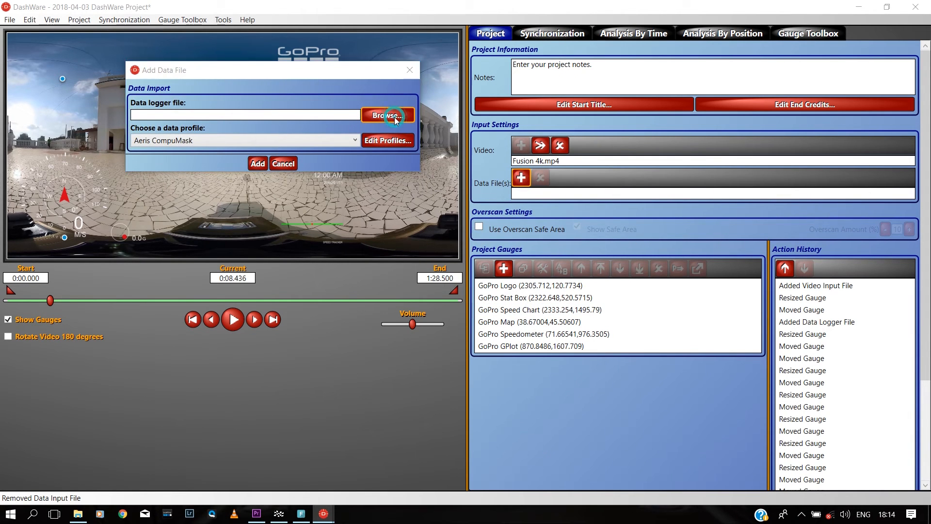
left_click(549, 95)
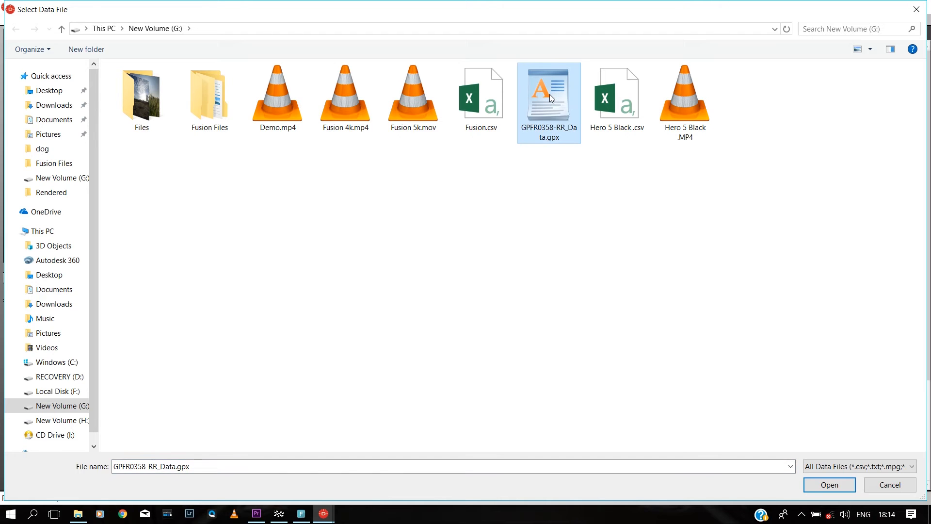
double_click(549, 94)
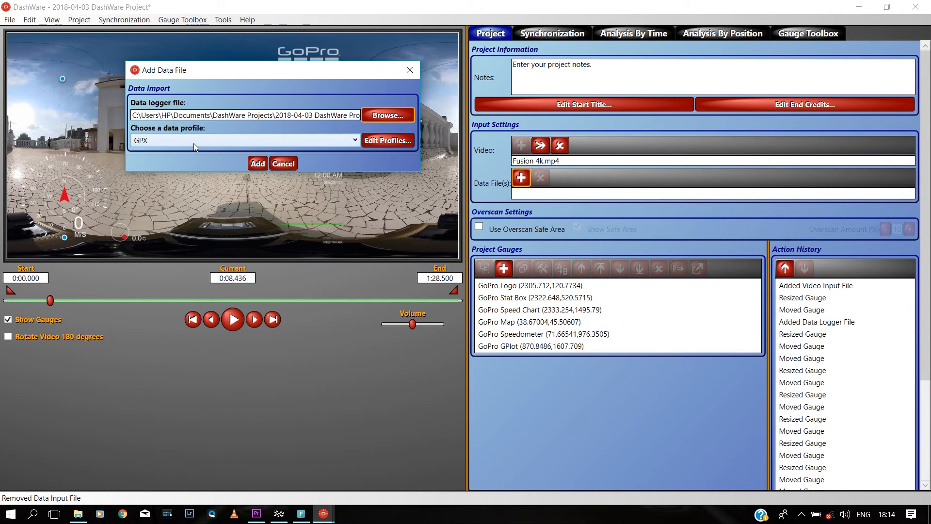
left_click(256, 163)
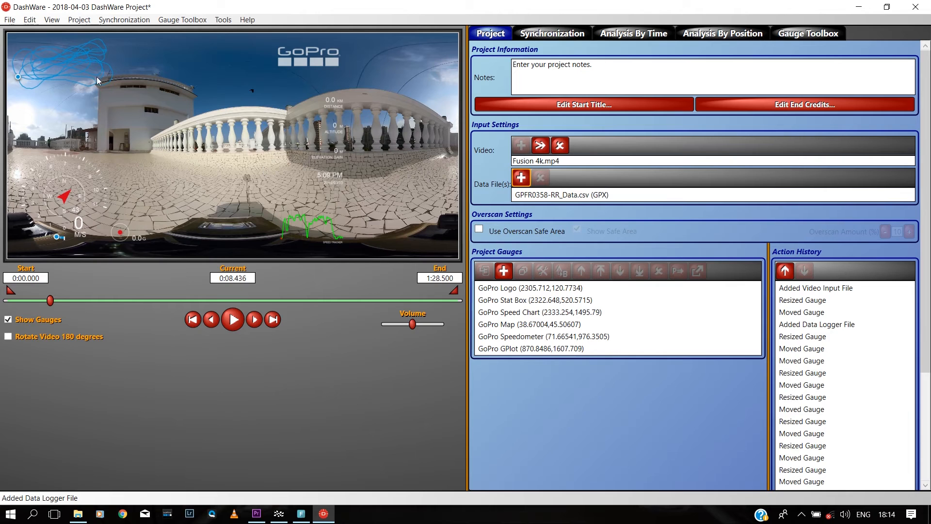
Step: Nudge the GoPro Map gauge right, rewind, remap the speedometer to KPH, and show the sync map
left_click_drag(54, 59, 63, 65)
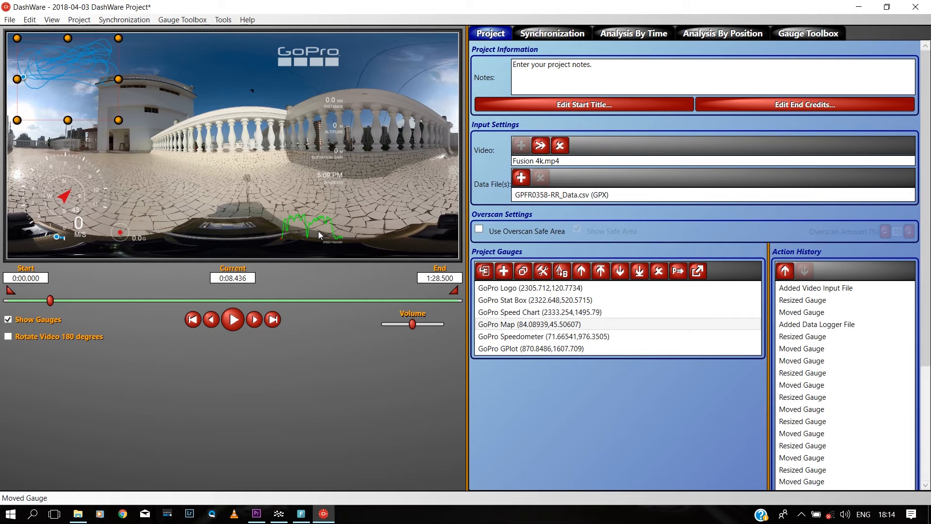
key("Home")
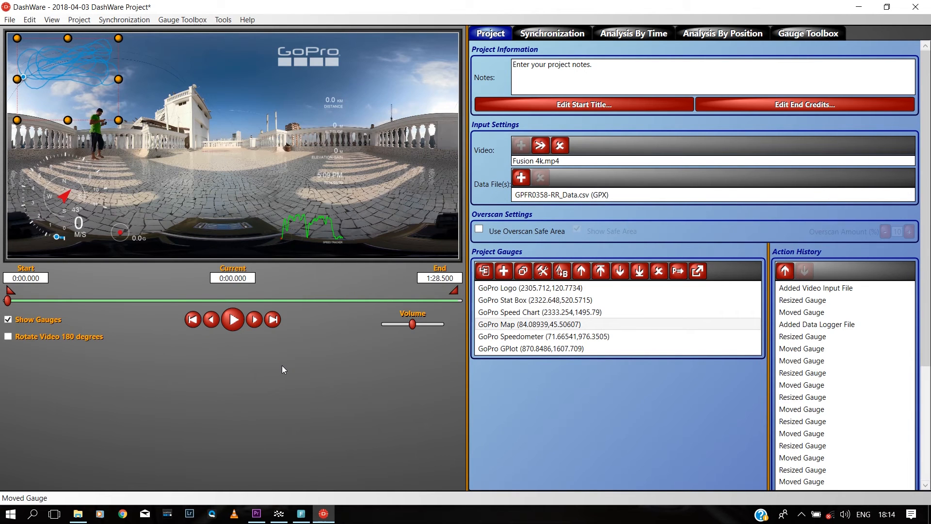
double_click(517, 337)
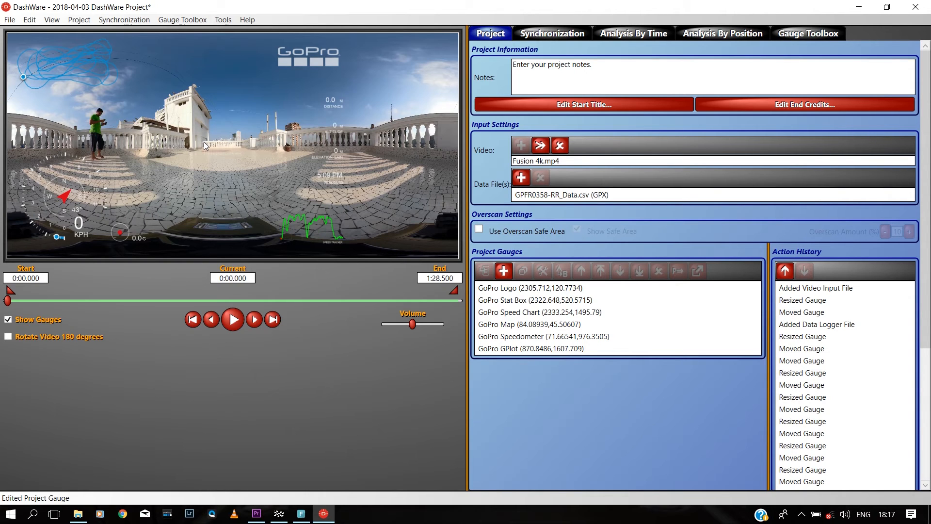
left_click(544, 32)
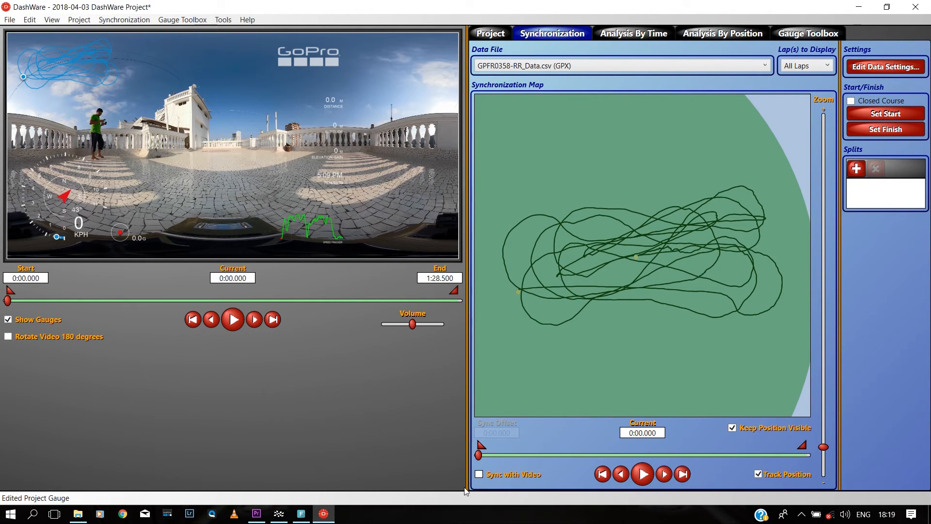
Step: Lock the GPX data in sync with the video and play it back to check
left_click(478, 474)
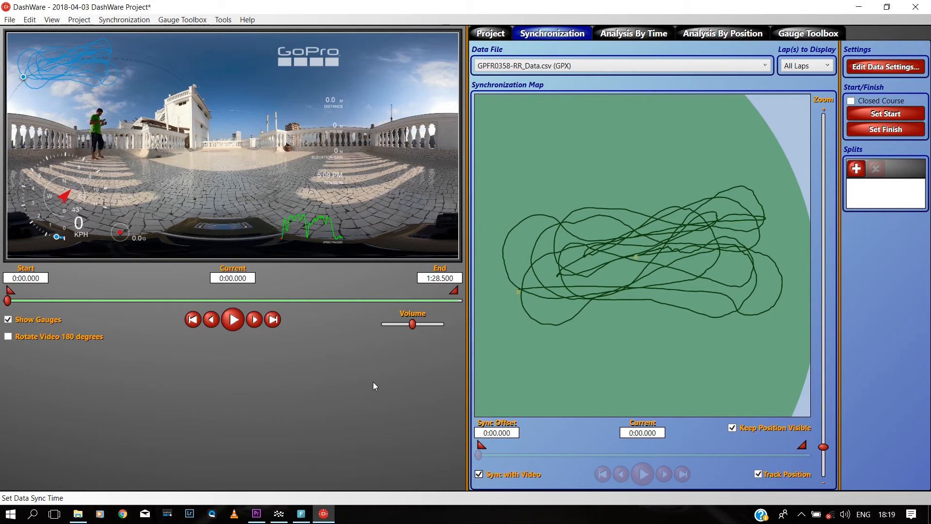
left_click(233, 319)
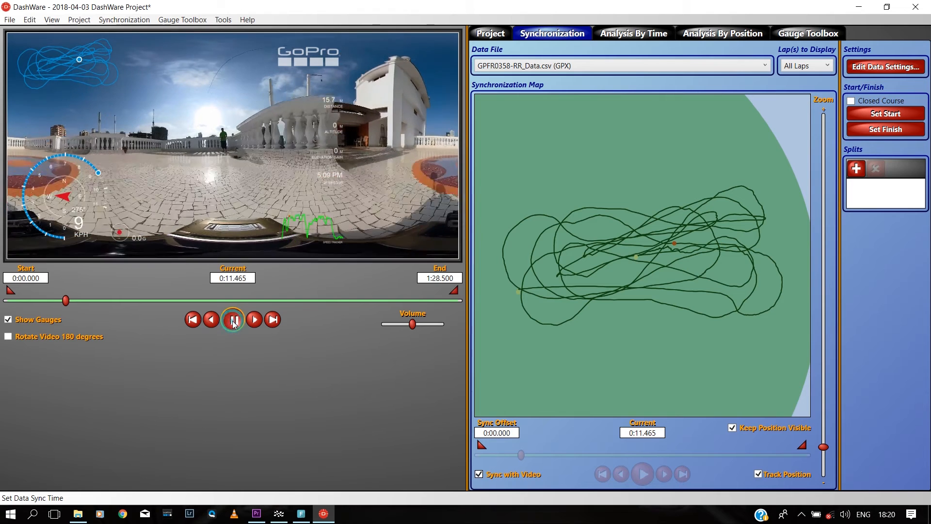
left_click(237, 324)
Step: Jump to several timeline points (about 0:43, 0:44, 0:55) to confirm the gauges stay synced
left_click(235, 302)
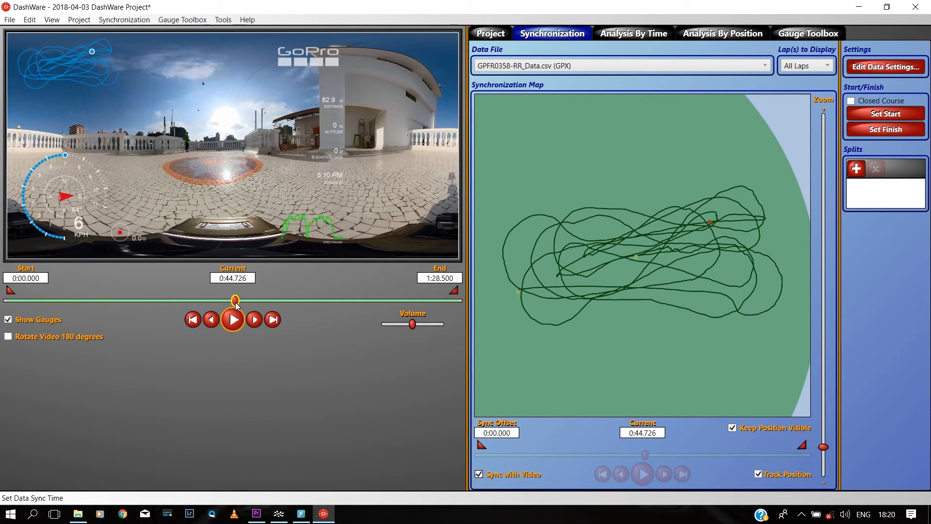
left_click(382, 301)
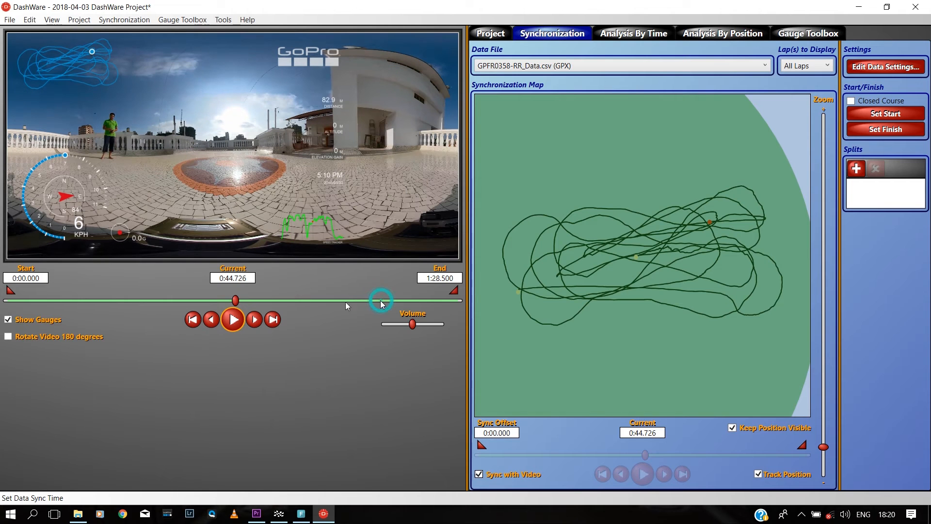
left_click(59, 301)
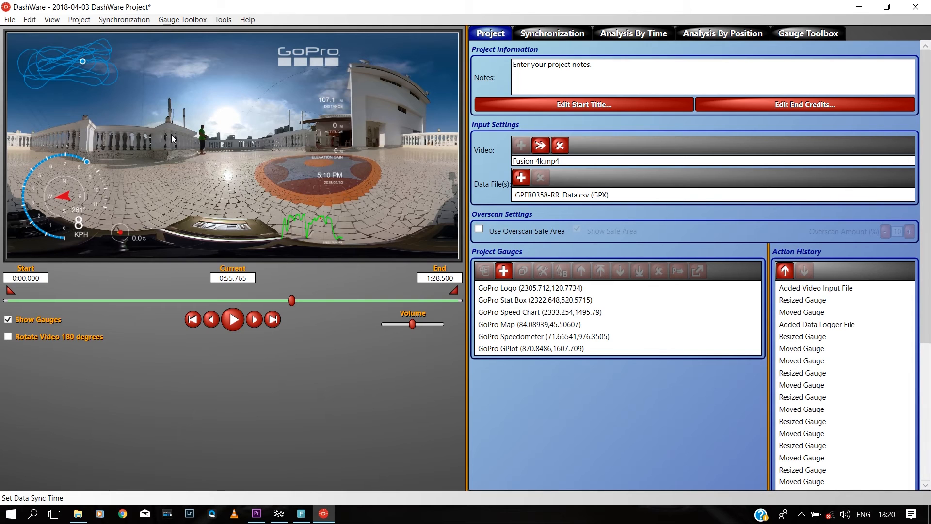
left_click(97, 301)
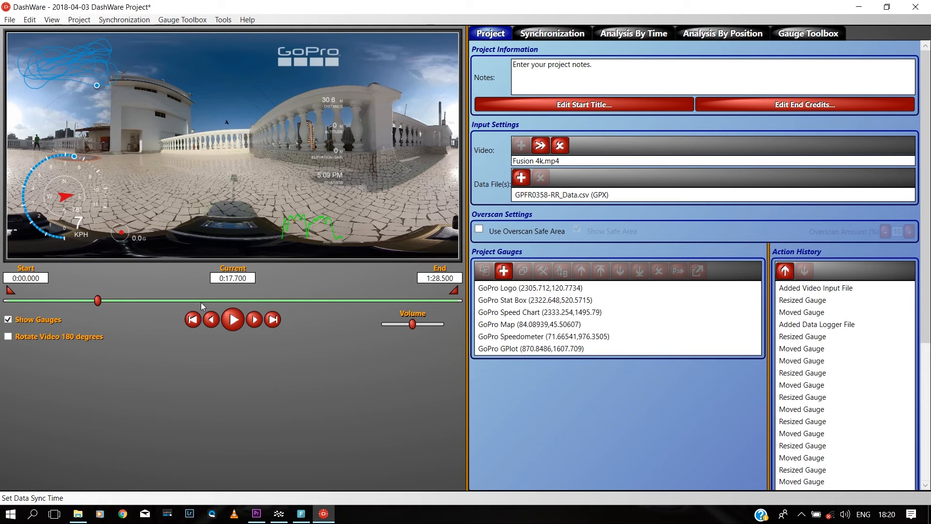
left_click(231, 300)
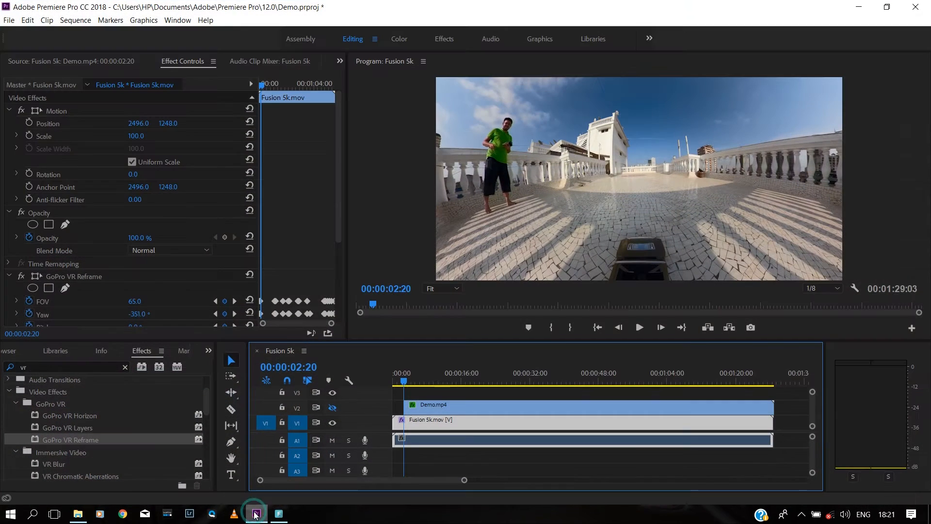
Step: Zoom out the timeline and open File > Export > Media for the Fusion 5k sequence
left_click_drag(464, 480, 588, 478)
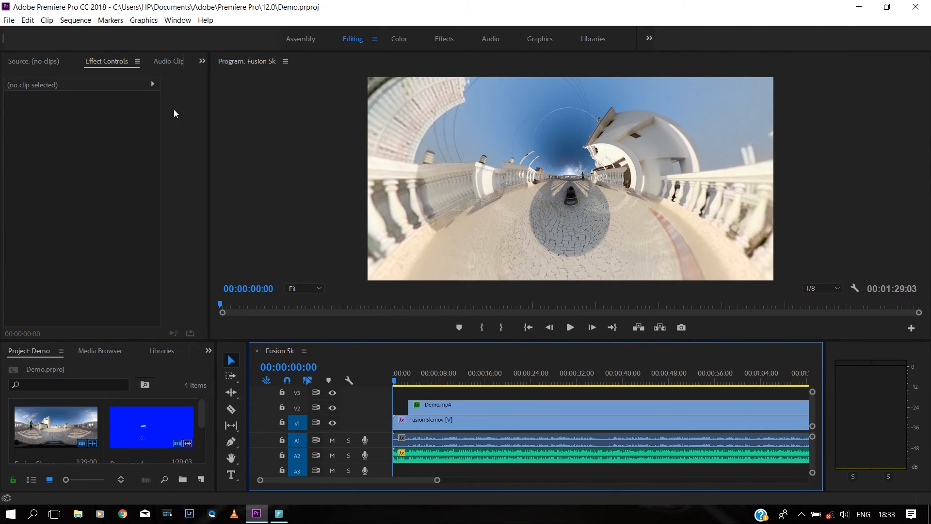
left_click(9, 20)
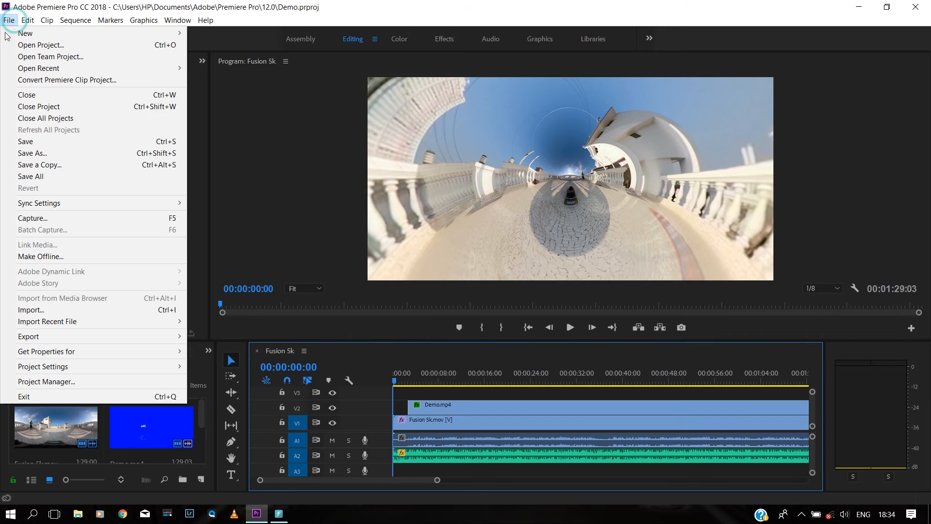
mouse_move(63, 336)
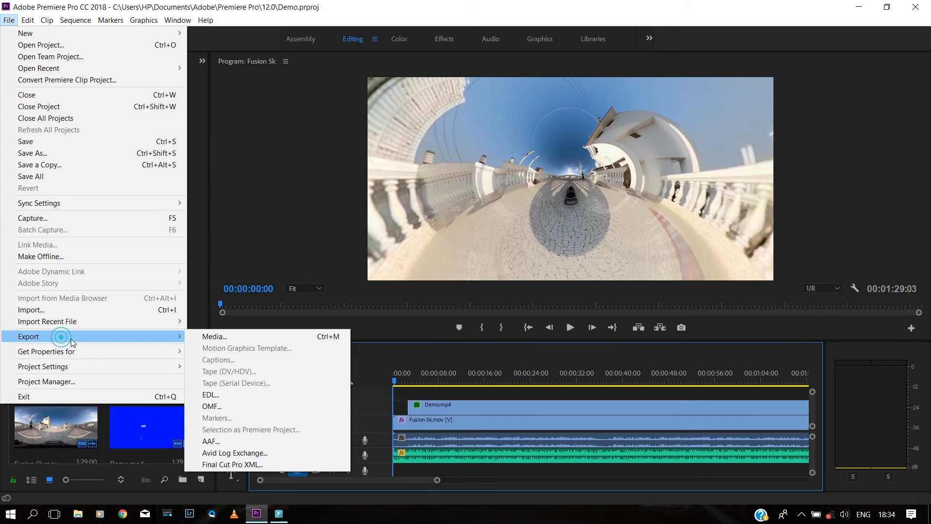
left_click(231, 336)
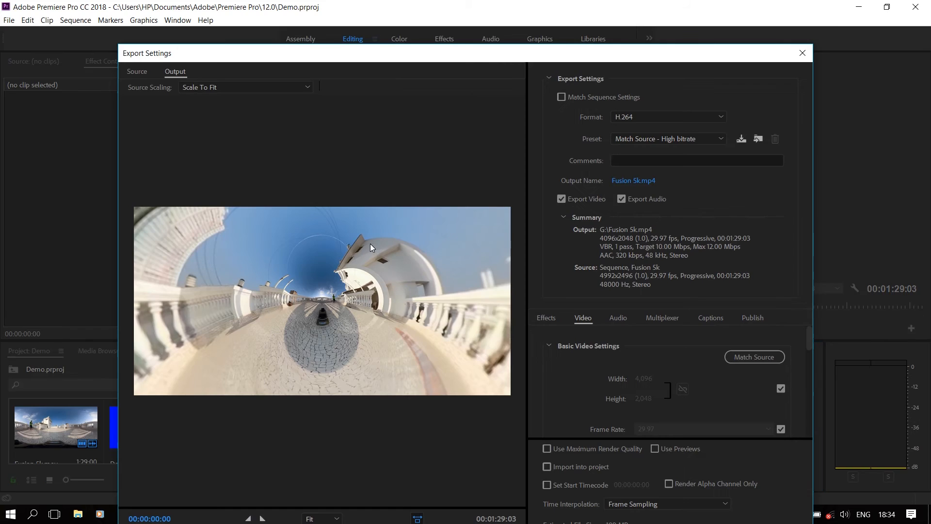
Step: Apply the YouTube 1080p HD preset, giving H.264 output at 1920x1080
left_click_drag(459, 54, 458, 16)
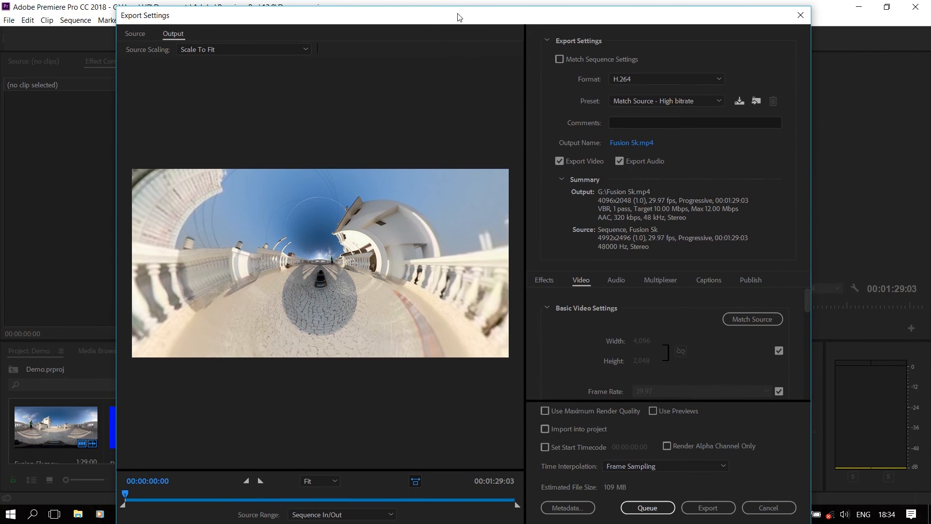
left_click(656, 104)
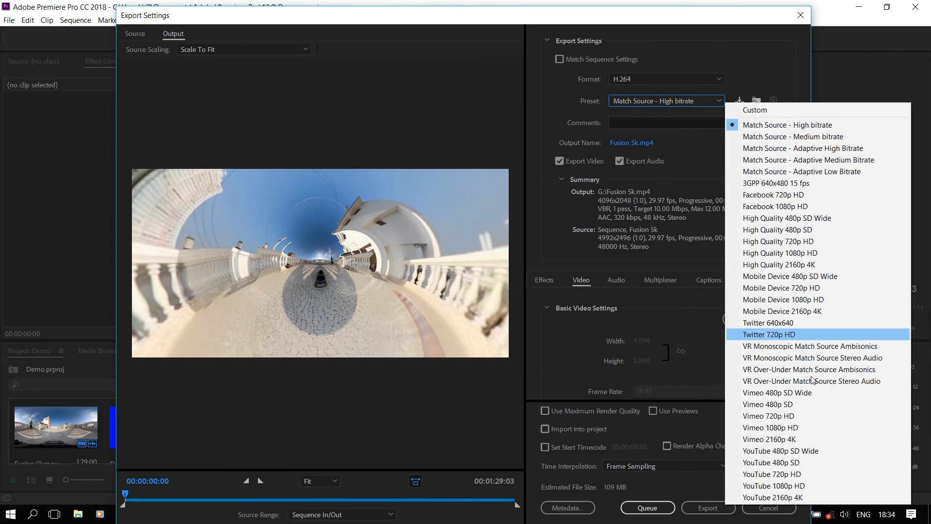
left_click(783, 487)
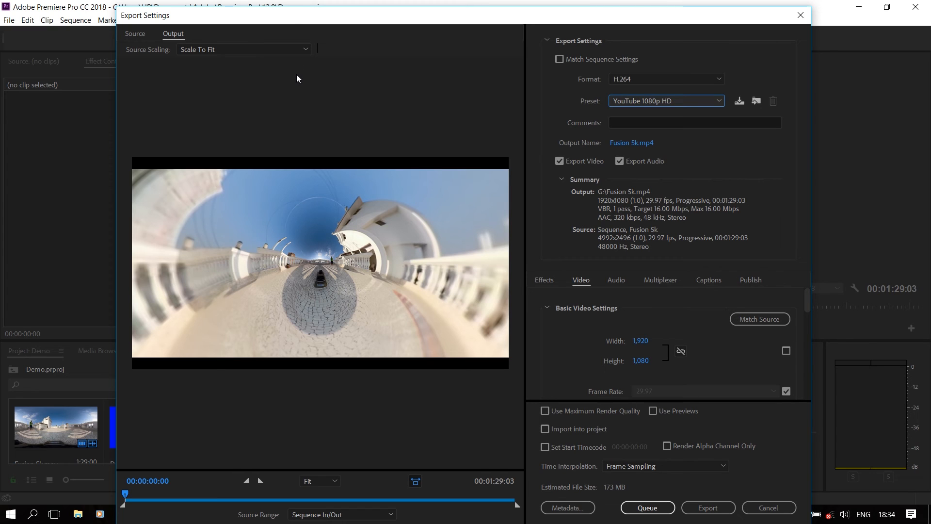
left_click(139, 34)
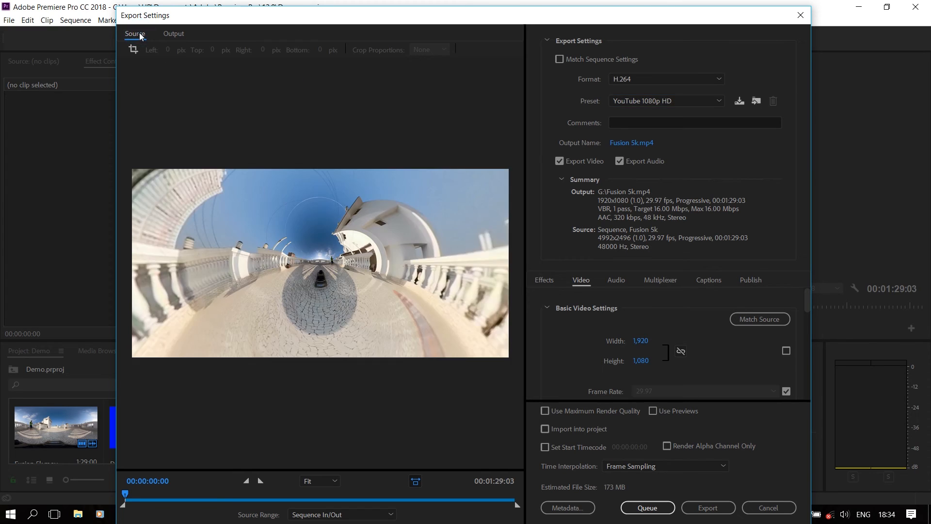
Step: Turn on source cropping and set the Crop Proportions to 16:9
left_click(133, 49)
left_click(133, 49)
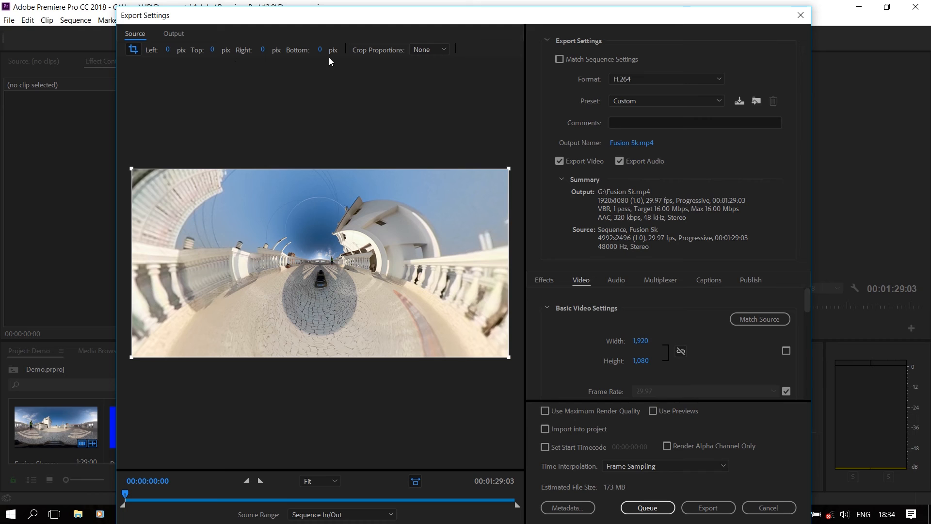
left_click(440, 53)
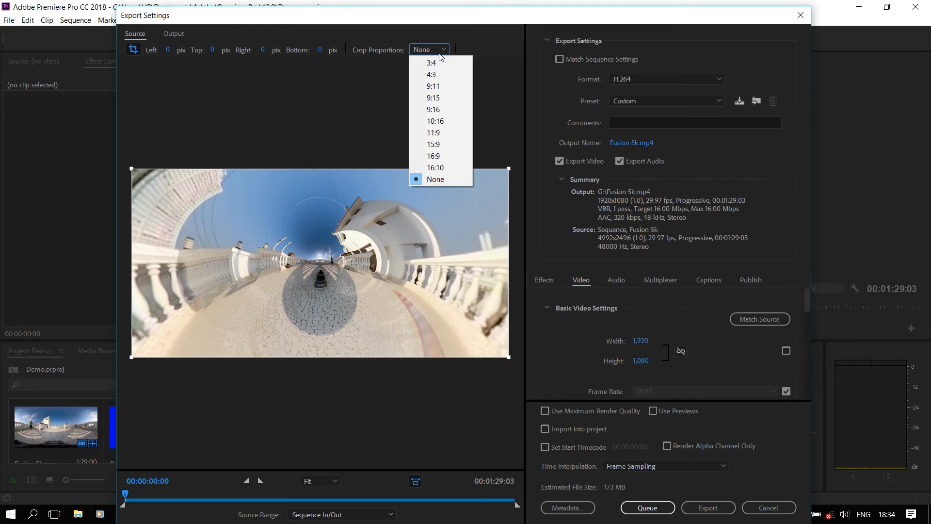
left_click(445, 156)
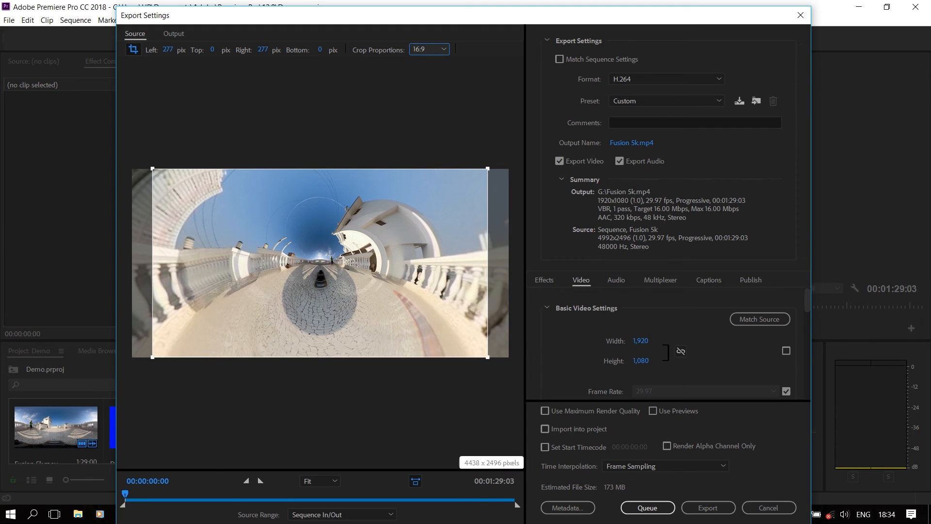
left_click(172, 33)
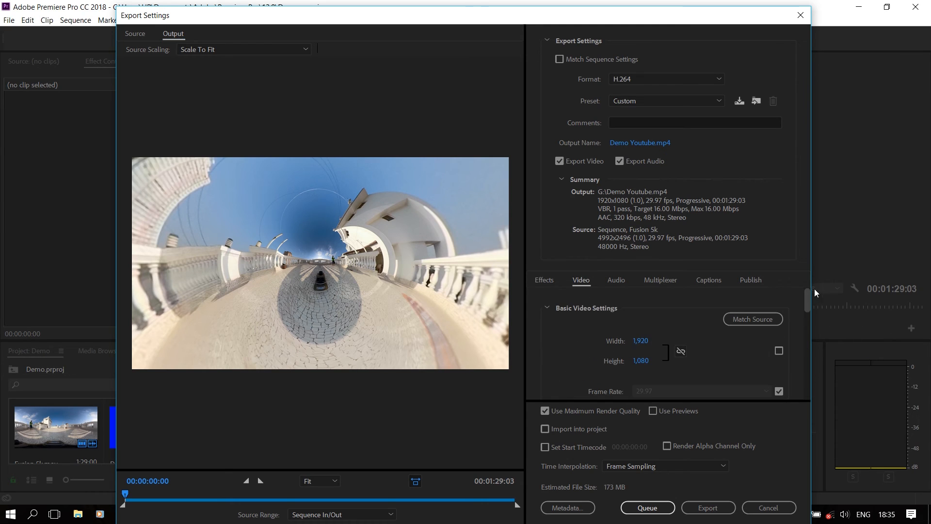
Step: Start exporting the Fusion 5k sequence and adjust screen brightness while encoding begins
left_click(708, 507)
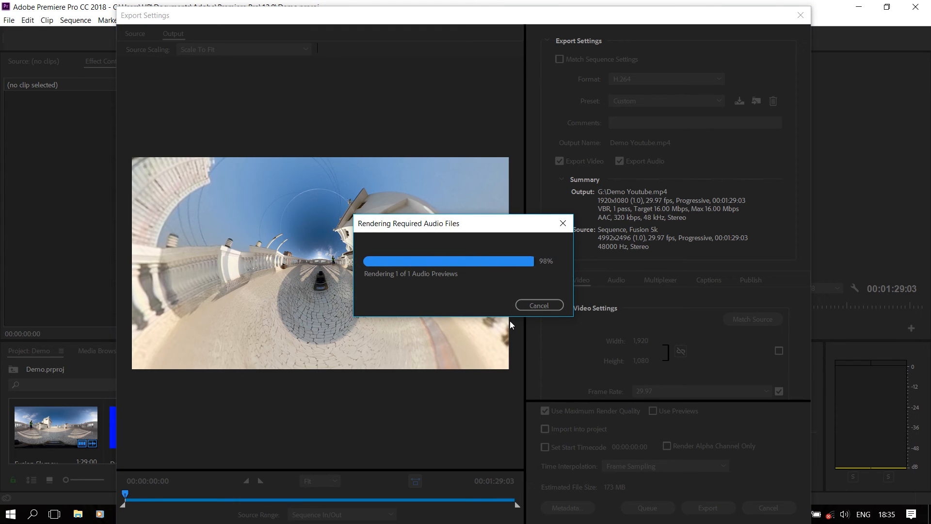
key("XF86MonBrightnessDown")
key("XF86MonBrightnessDown")
key("XF86MonBrightnessDown")
key("XF86MonBrightnessDown")
key("XF86MonBrightnessDown")
key("XF86MonBrightnessDown")
key("XF86MonBrightnessDown")
key("XF86MonBrightnessDown")
key("XF86MonBrightnessDown")
key("XF86MonBrightnessDown")
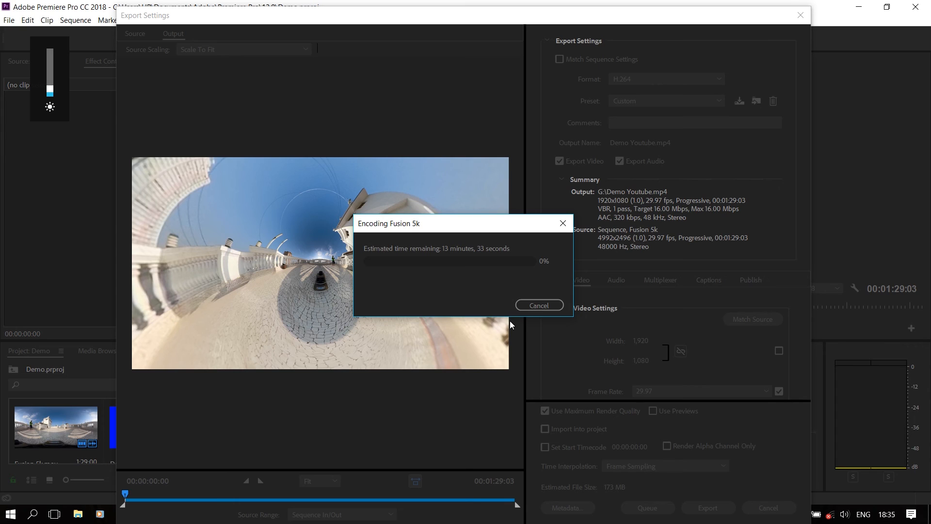
key("XF86MonBrightnessUp")
key("XF86MonBrightnessUp")
key("XF86MonBrightnessUp")
key("XF86MonBrightnessUp")
key("XF86MonBrightnessUp")
key("XF86MonBrightnessDown")
key("XF86MonBrightnessDown")
key("XF86MonBrightnessDown")
key("XF86MonBrightnessDown")
key("XF86MonBrightnessDown")
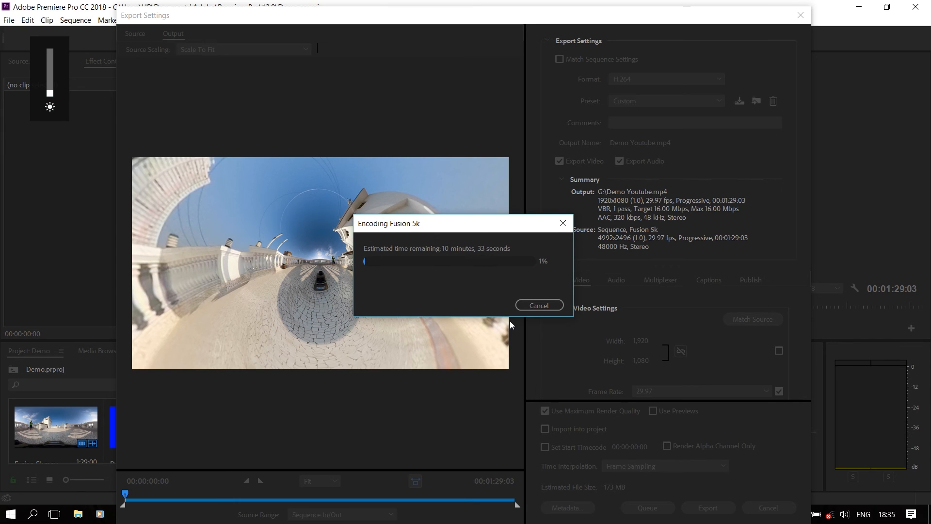